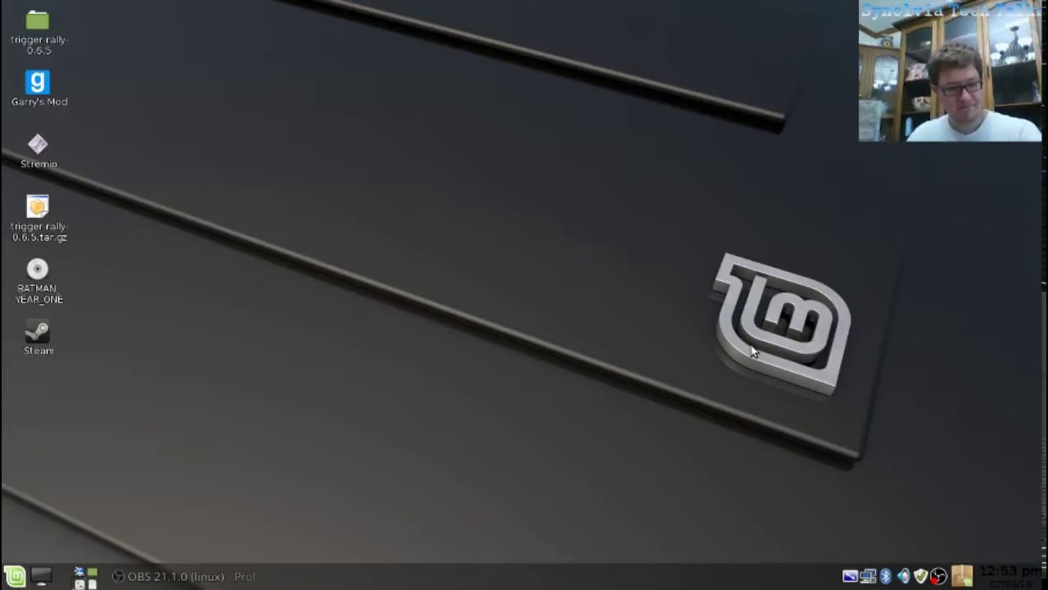
- Reopen the application menu and launch Personal Files to open Konqueror on the home folder
click(15, 576)
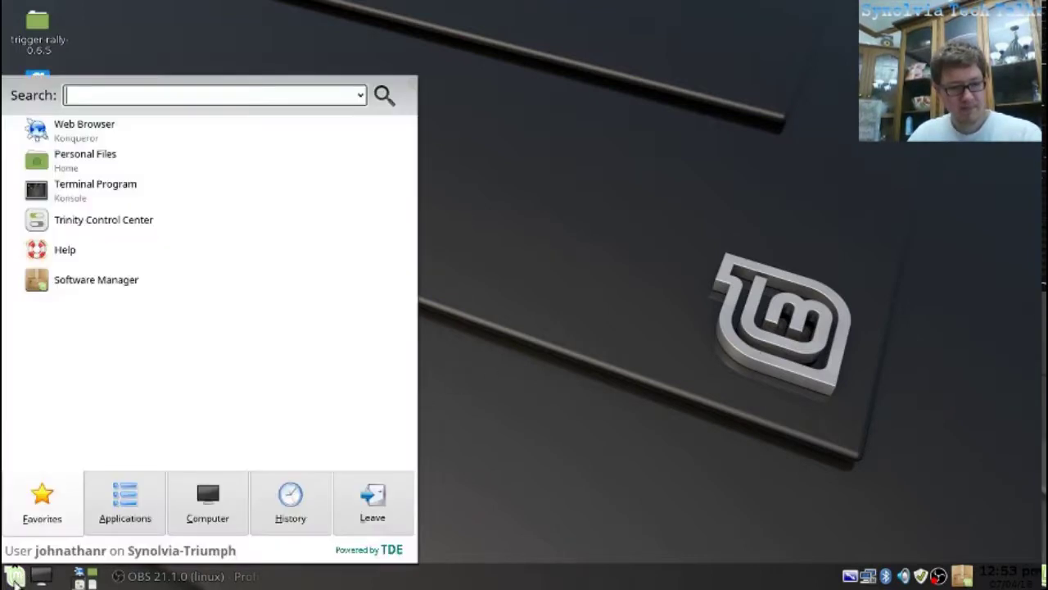
click(13, 576)
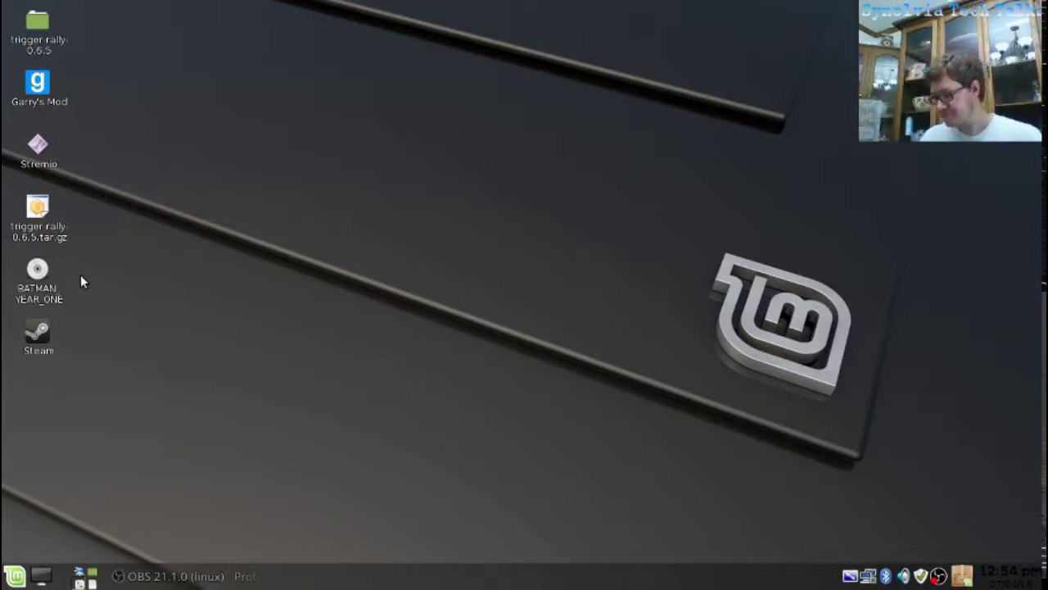
click(25, 580)
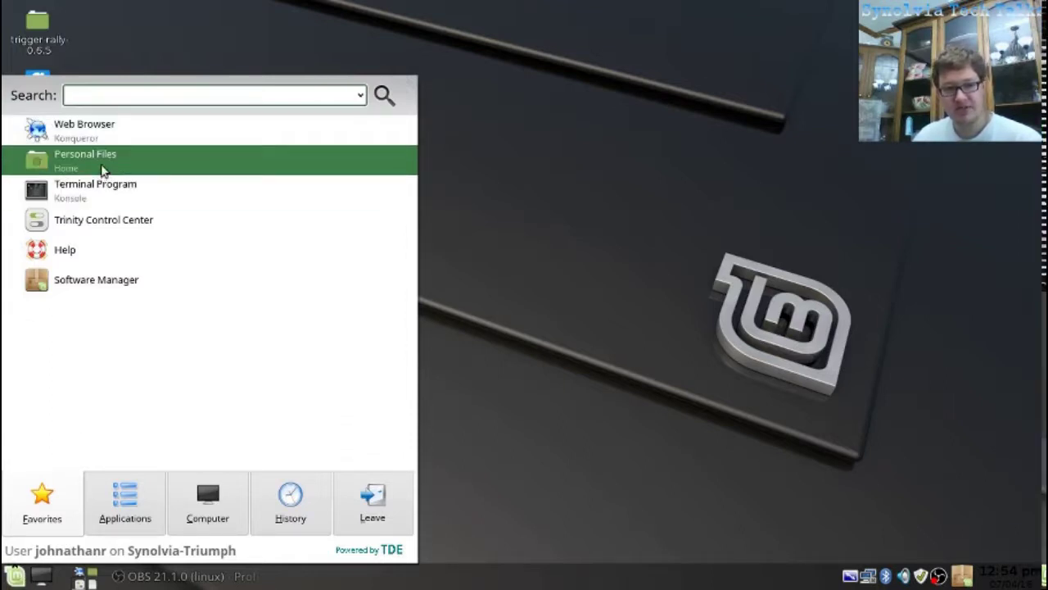
click(103, 170)
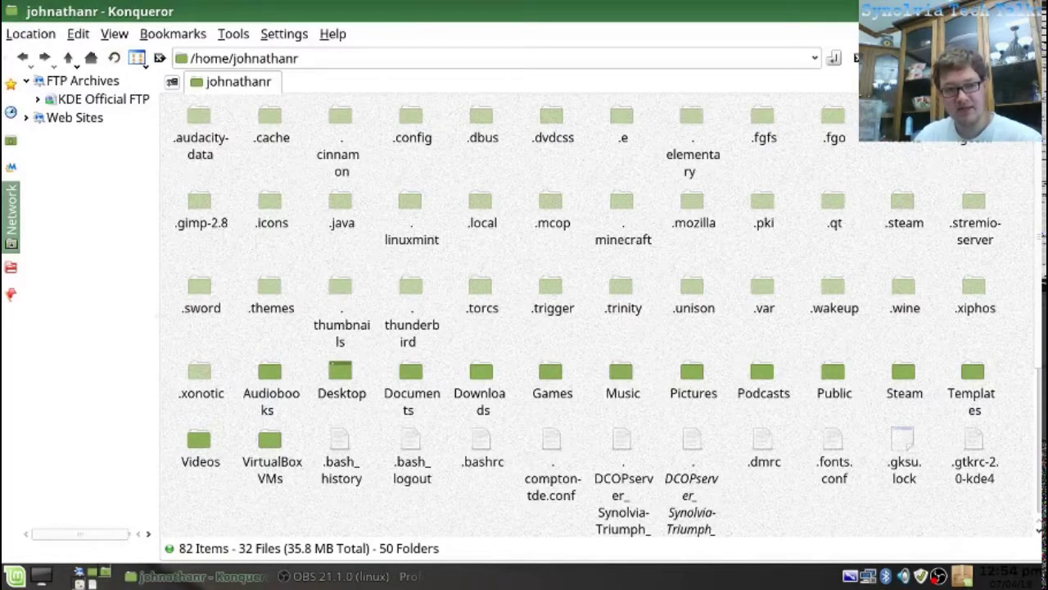
key(alt+F4)
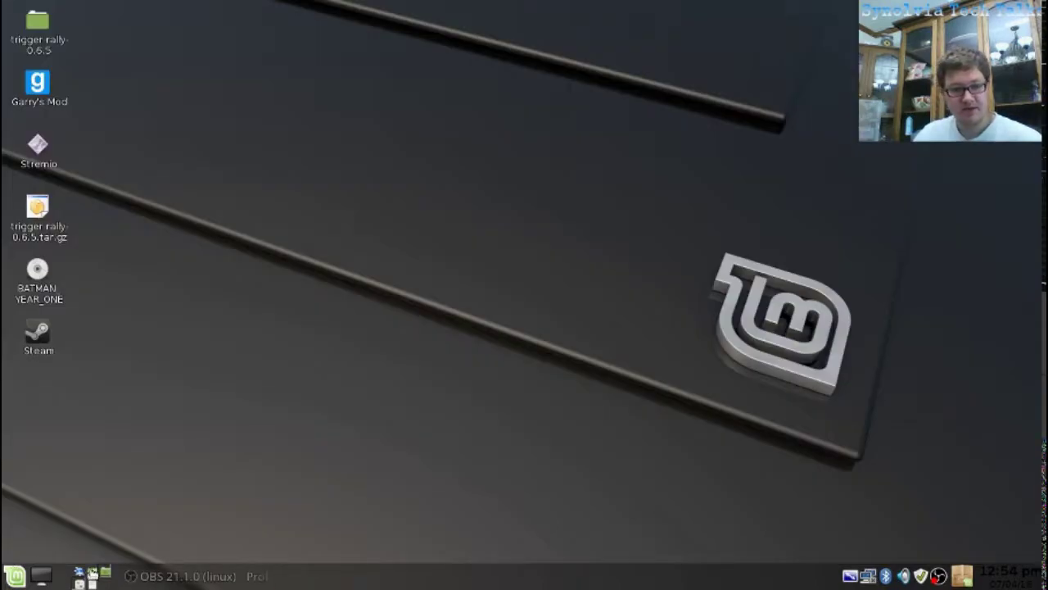
click(78, 573)
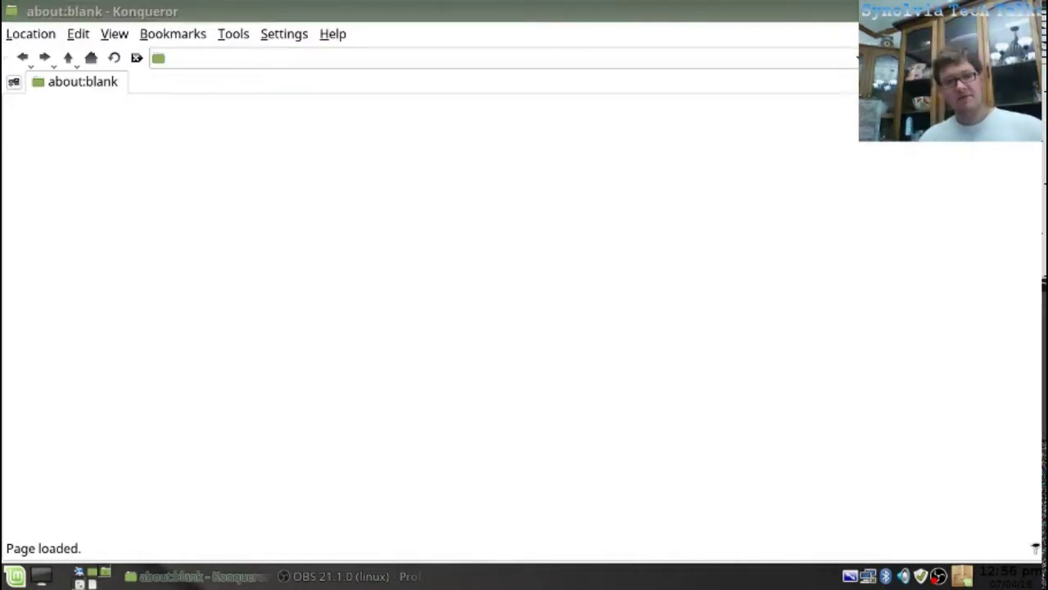
click(186, 51)
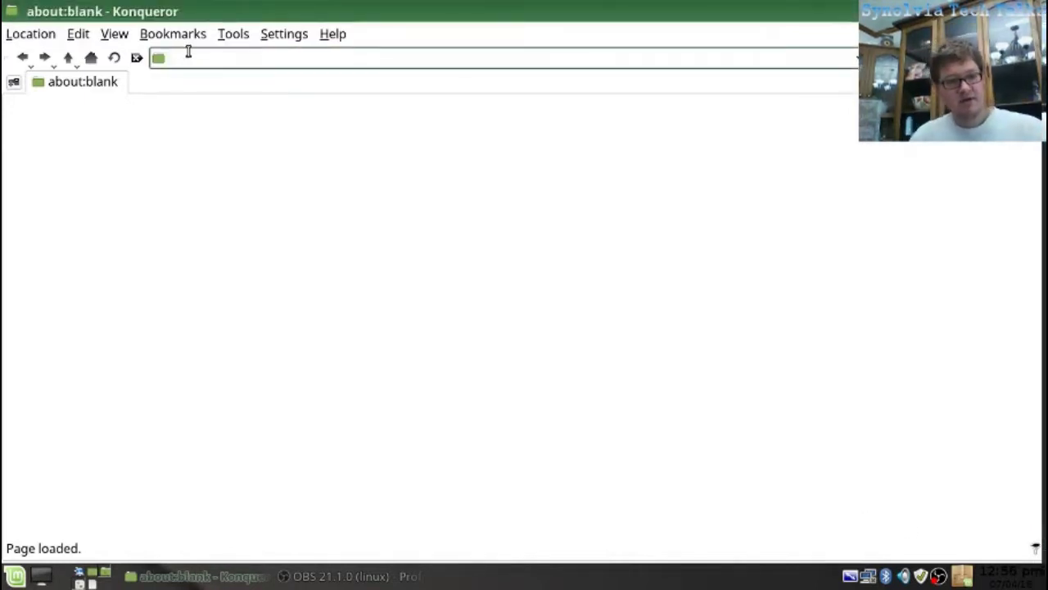
text(10.)
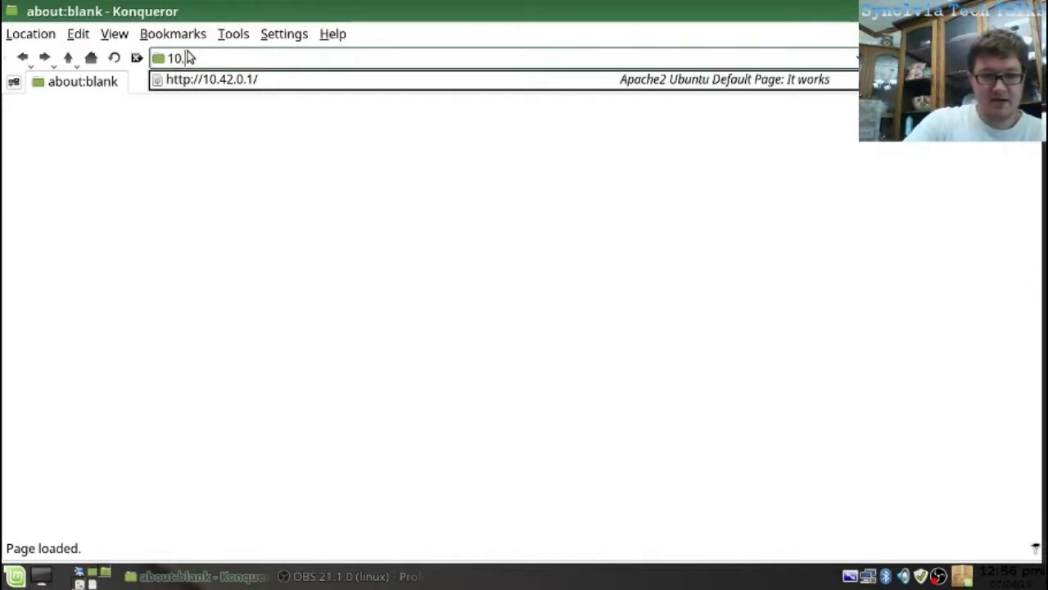
click(216, 79)
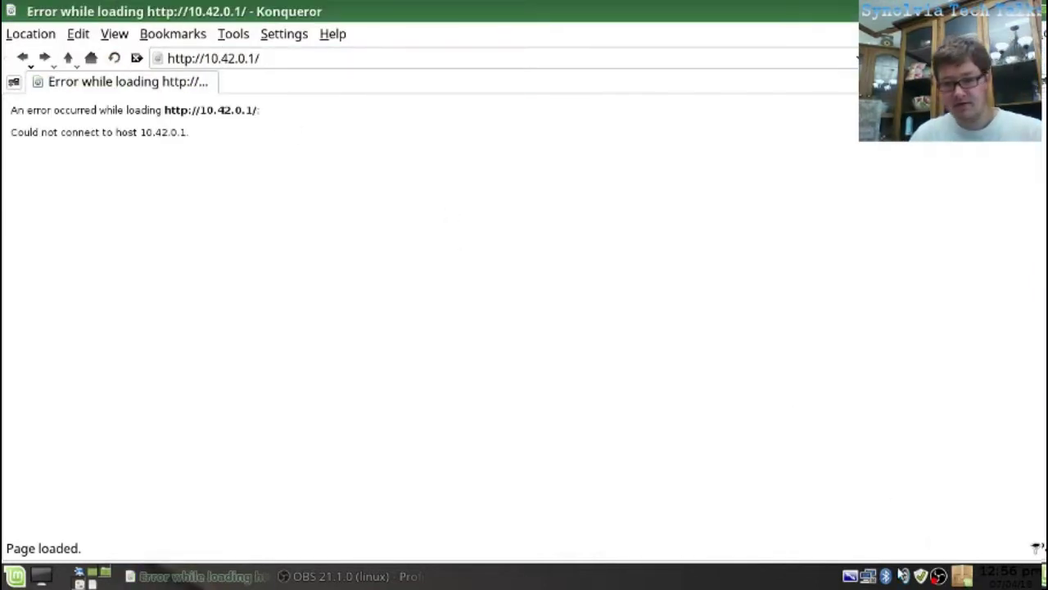
- Connect to the home Wi-Fi network from the network tray menu
click(868, 576)
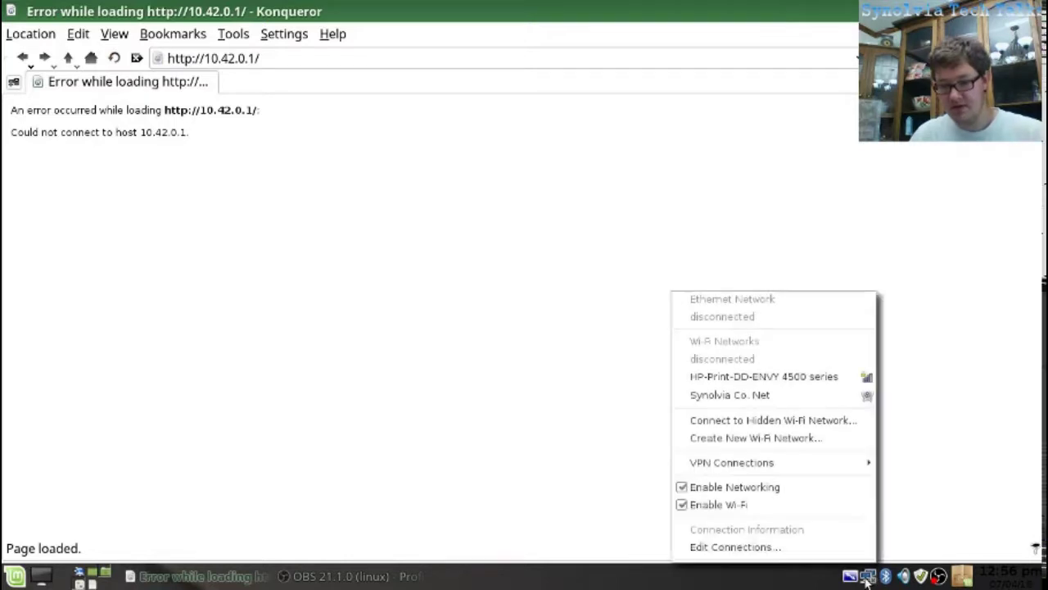
click(741, 397)
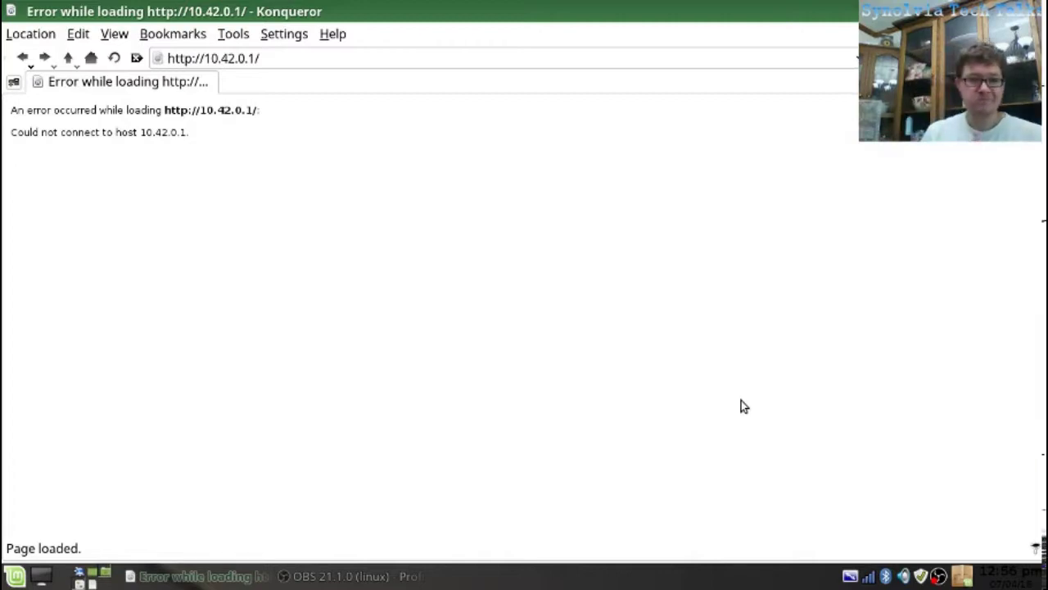
- Reload 10.42.0.1 to view the Apache2 default page, then close the browser and reopen the home folder
click(339, 66)
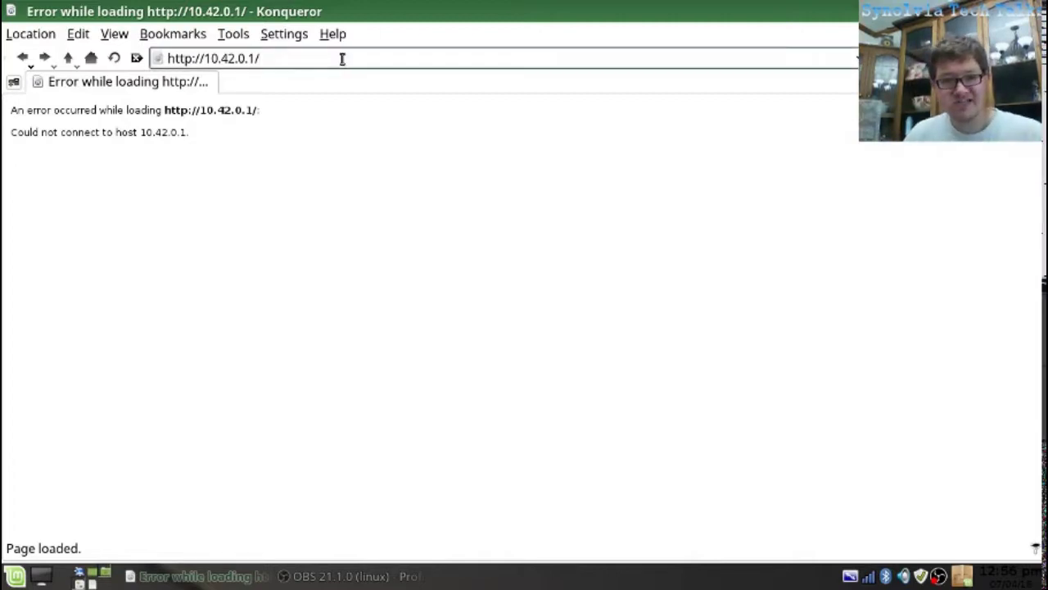
key(Return)
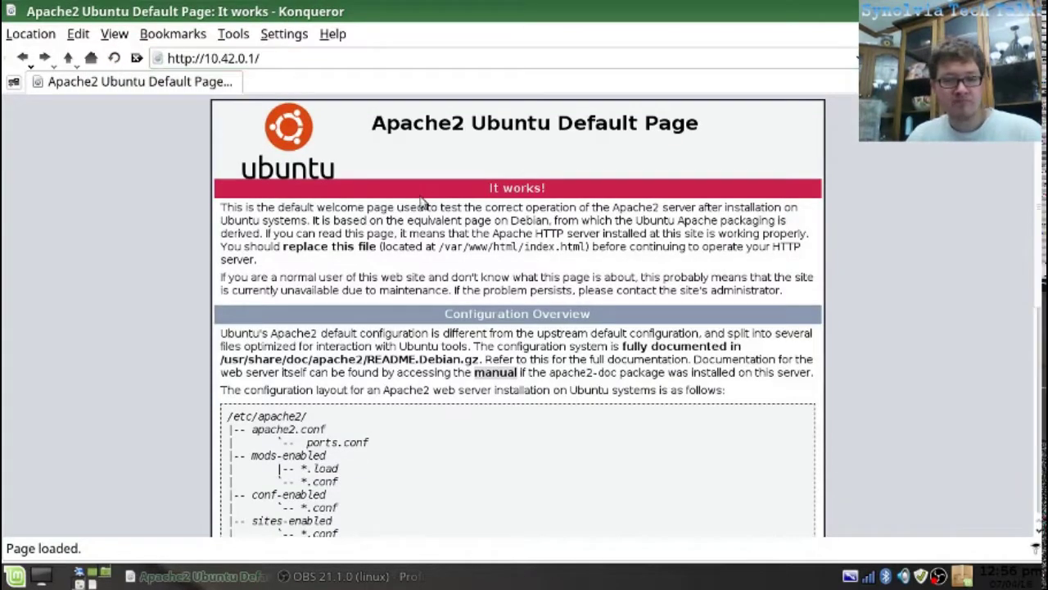
scroll(451, 204, down, 1)
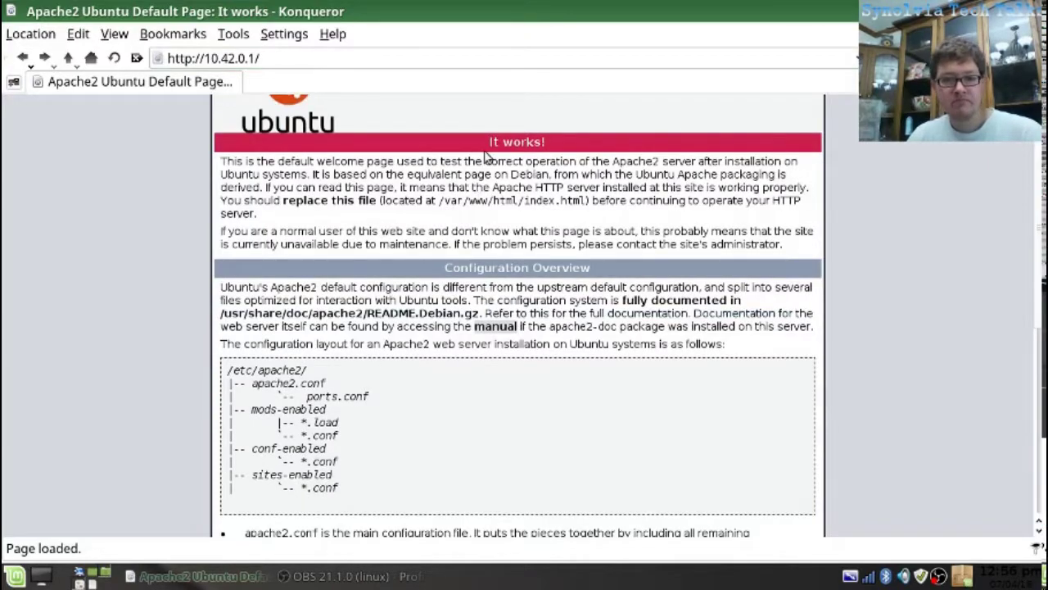
scroll(490, 184, down, 8)
scroll(491, 187, up, 9)
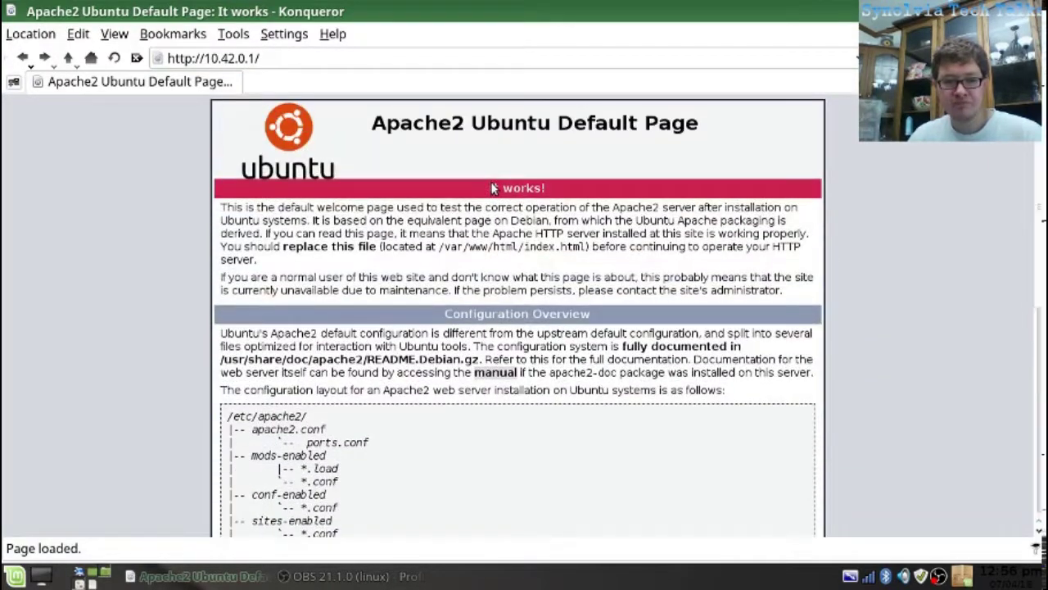
key(alt+F4)
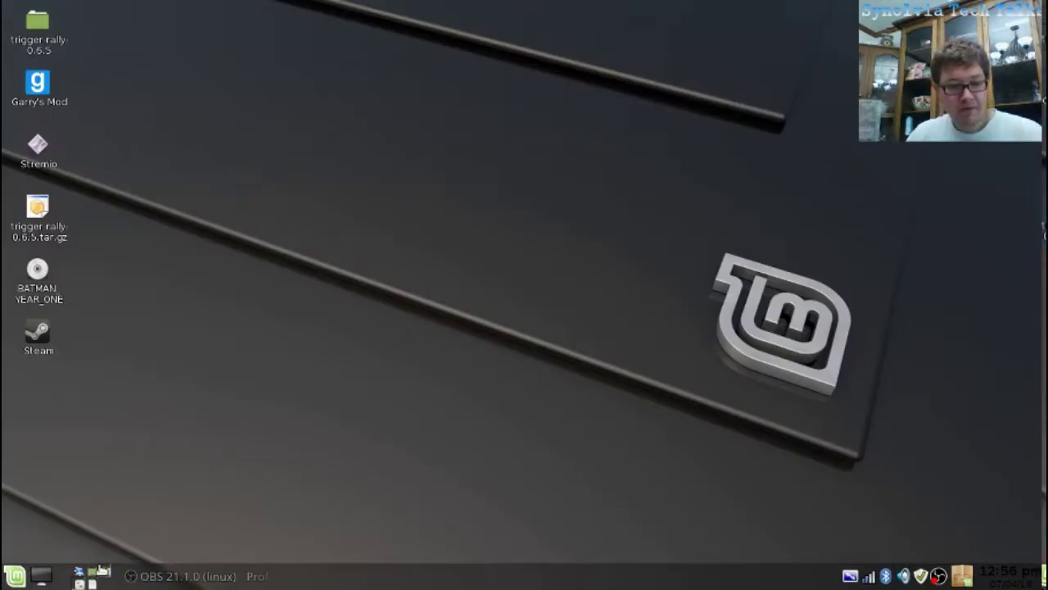
click(105, 573)
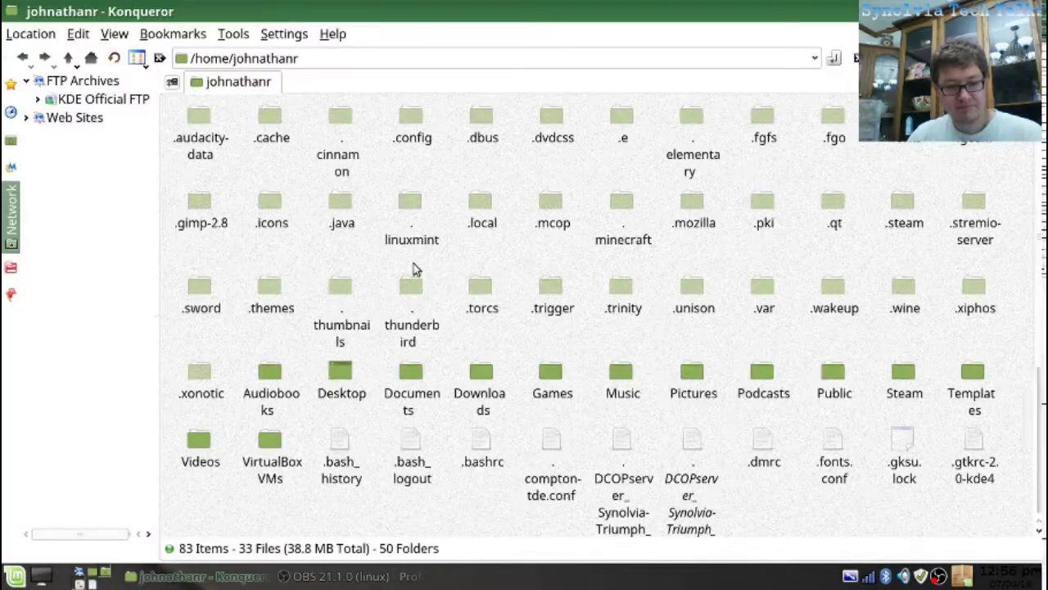
- Browse smb://10.42.0.1 into Music and Completely, go back up, and close Konqueror
drag(312, 57, 180, 58)
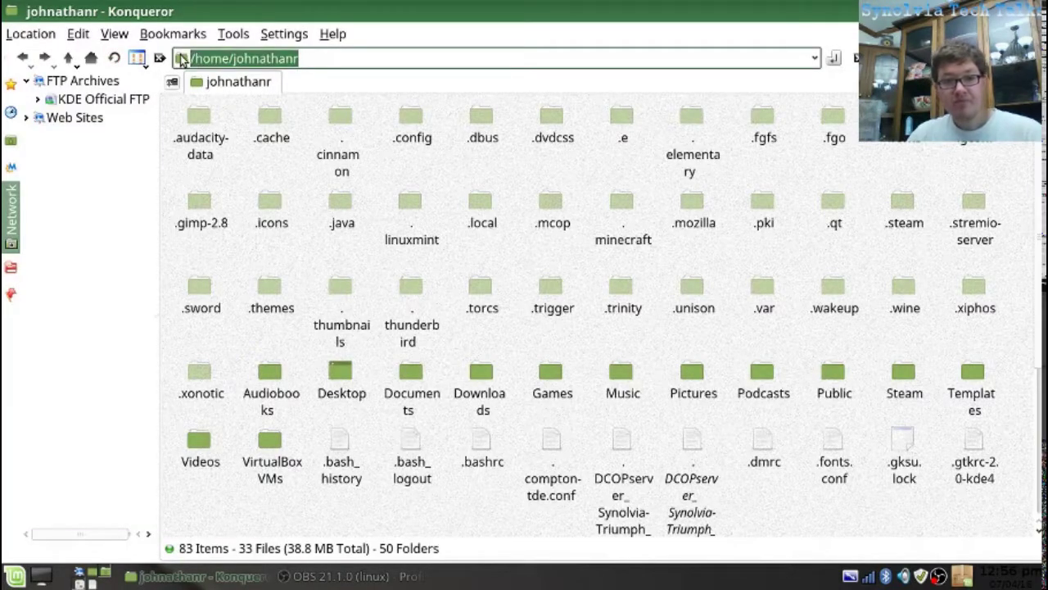
text(smb)
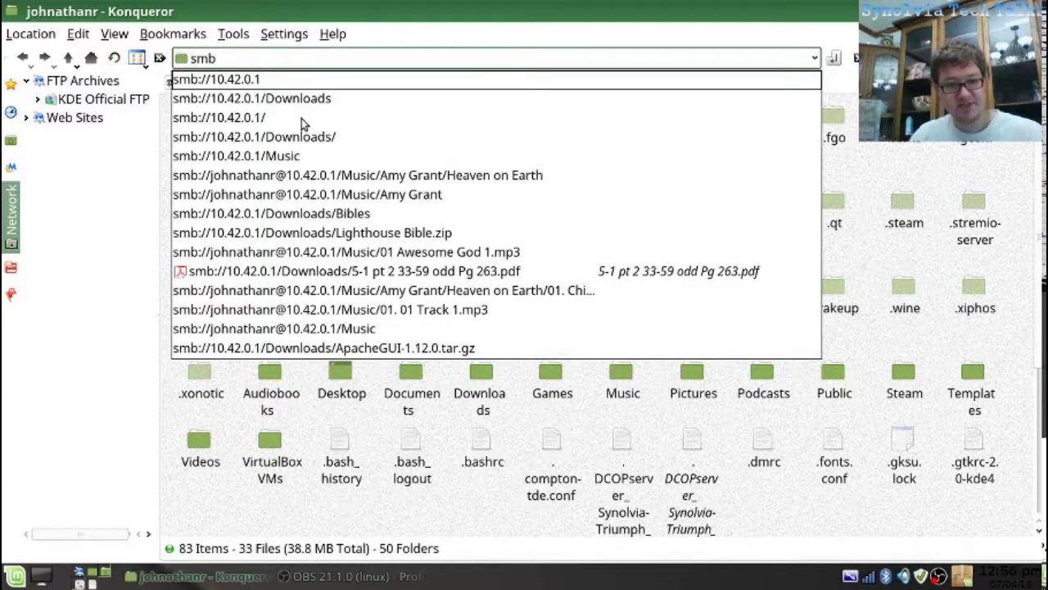
click(248, 82)
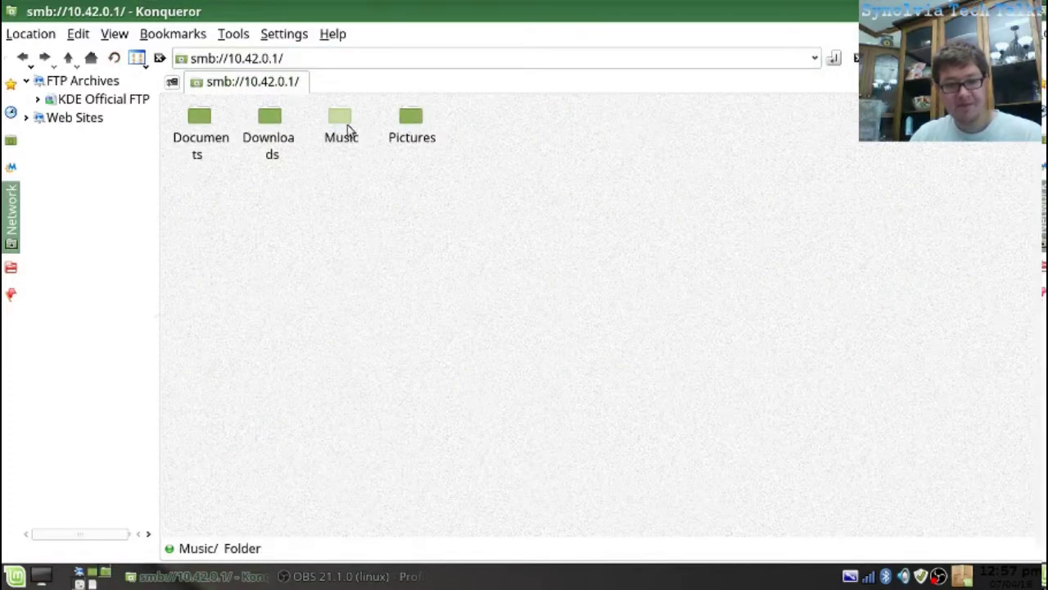
click(331, 136)
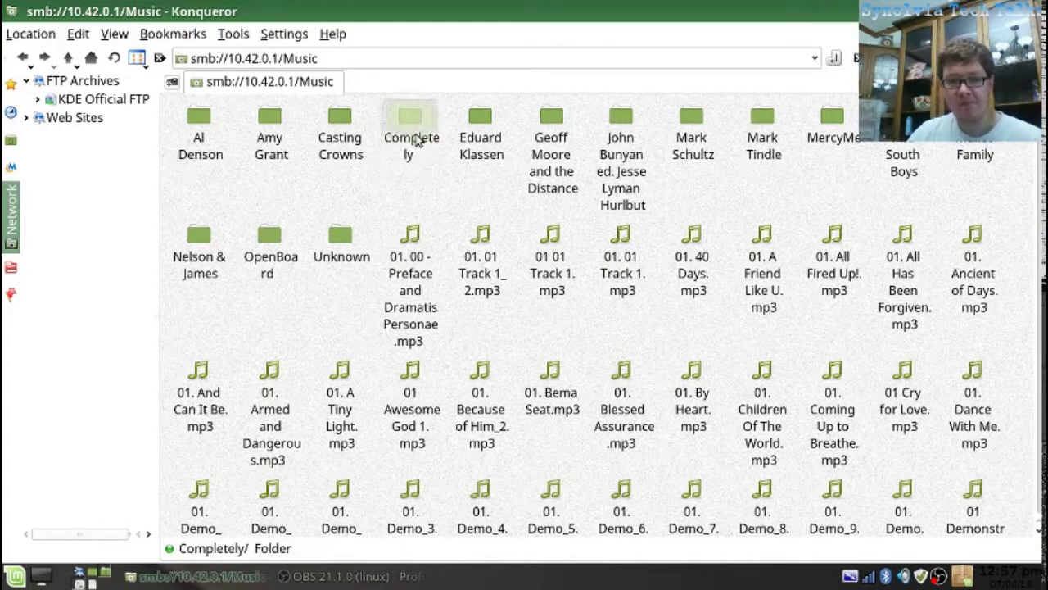
click(412, 131)
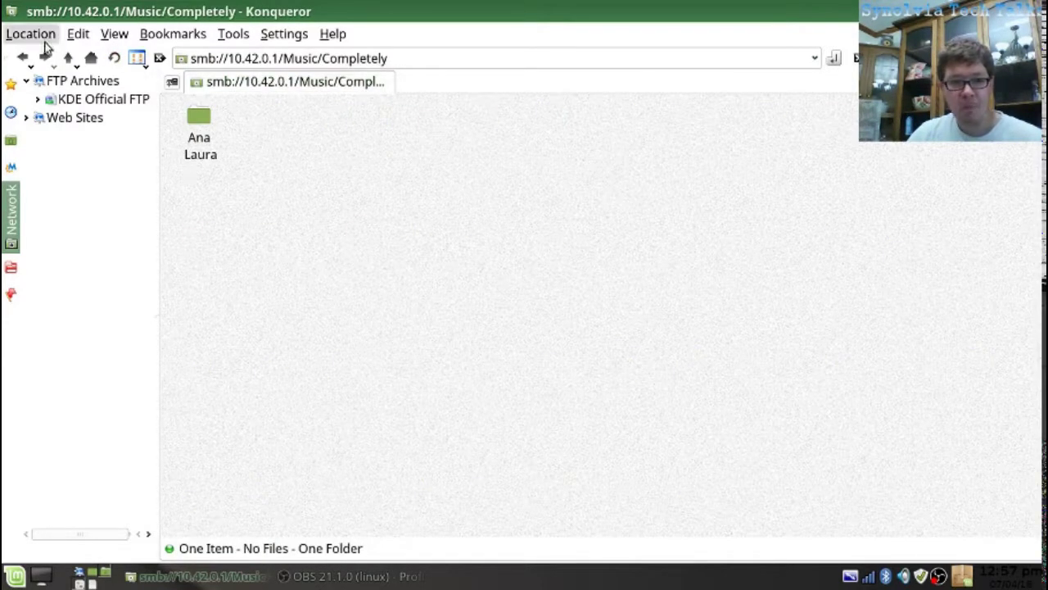
click(68, 58)
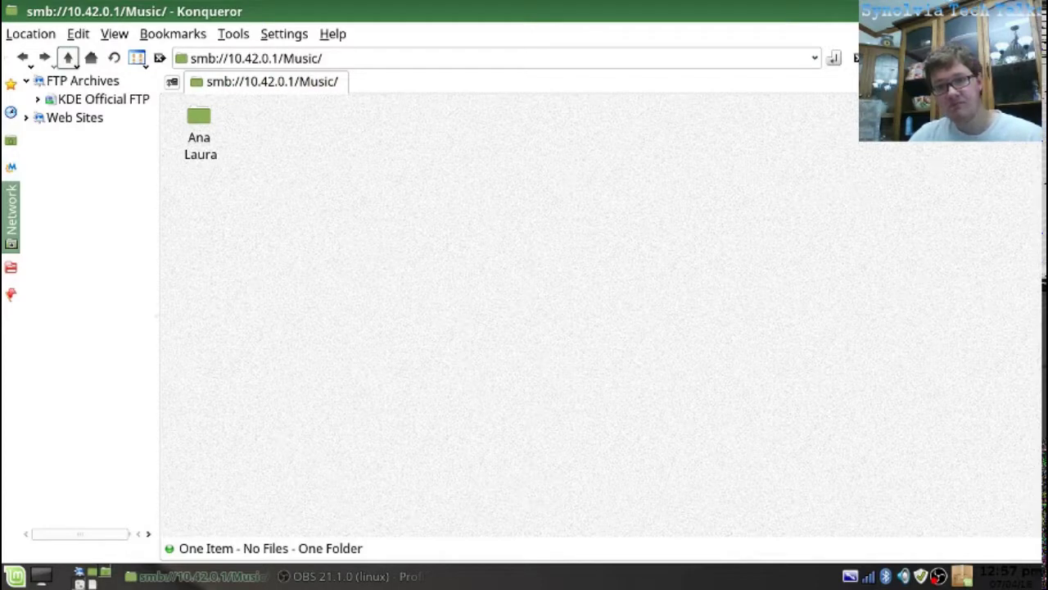
key(ctrl+q)
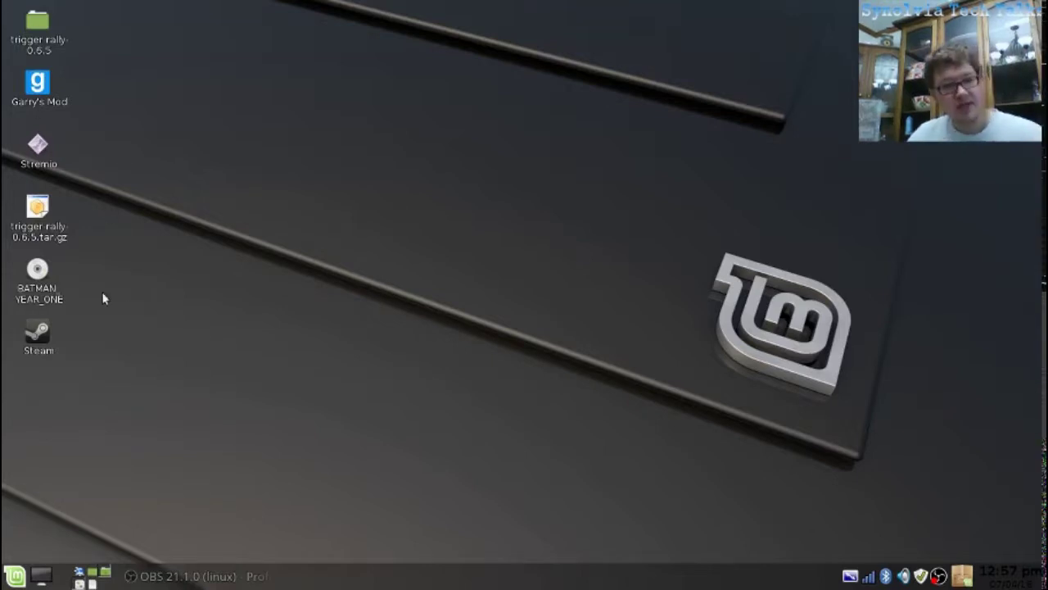
- Launch Trinity Control Center from Favorites to its R14.0.4 welcome page and expand Appearance & Themes
click(15, 575)
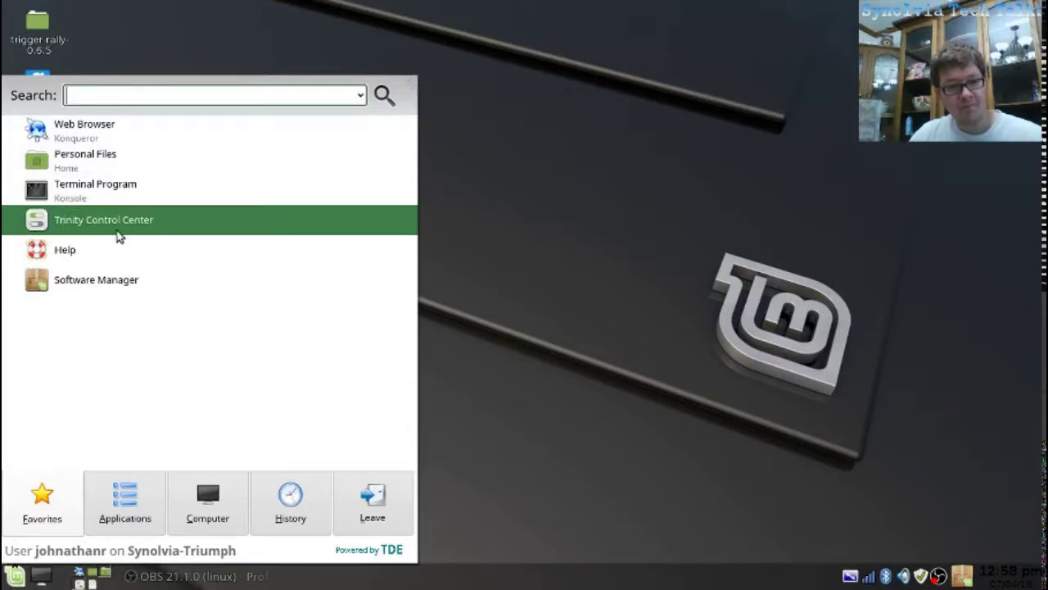
click(117, 237)
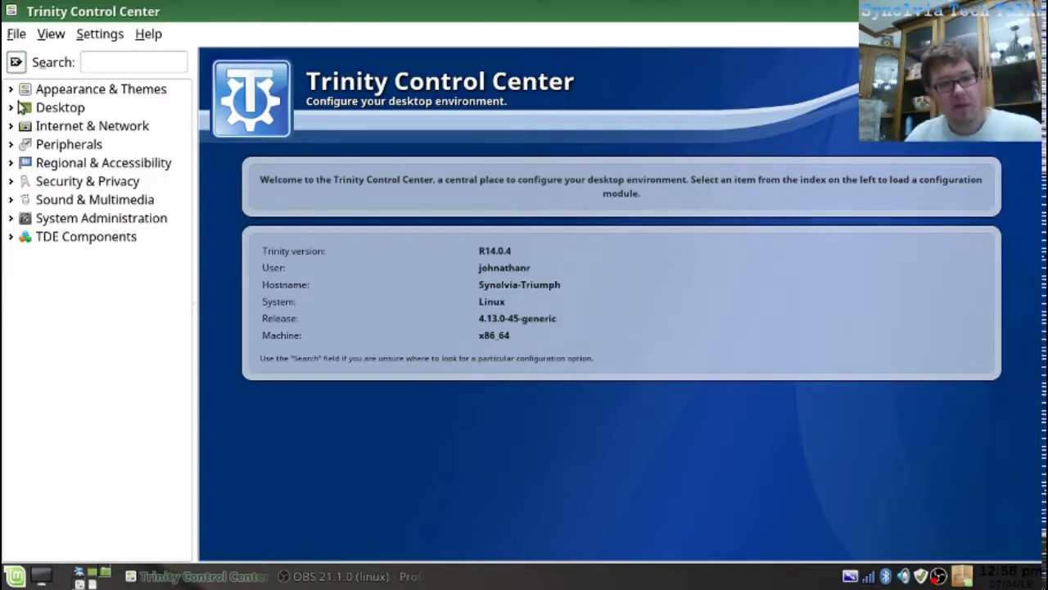
click(11, 89)
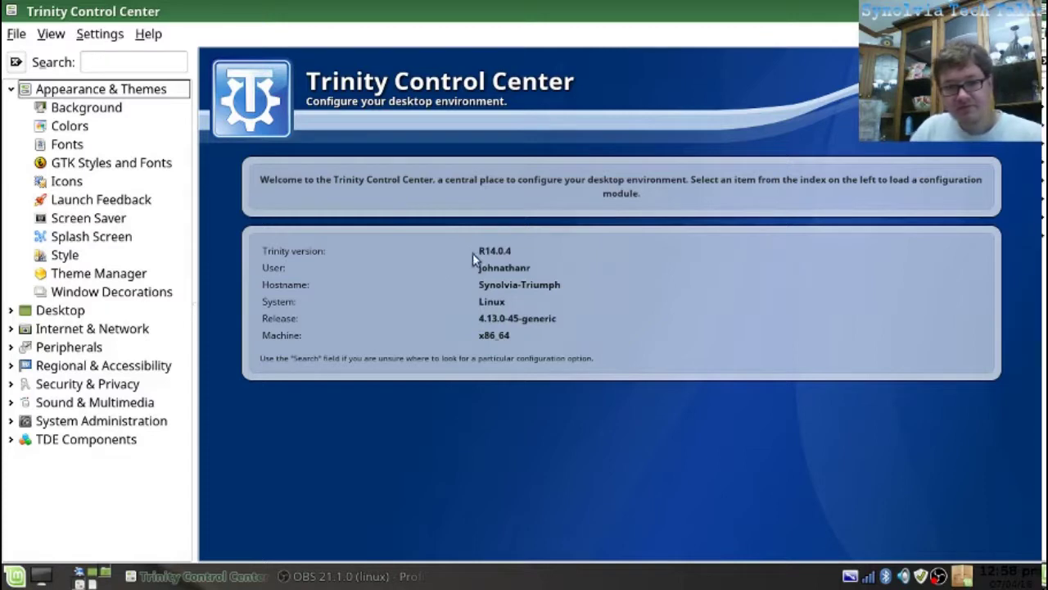
- Highlight the R14.0.4 version value, then open the Theme Manager module
drag(479, 253, 520, 253)
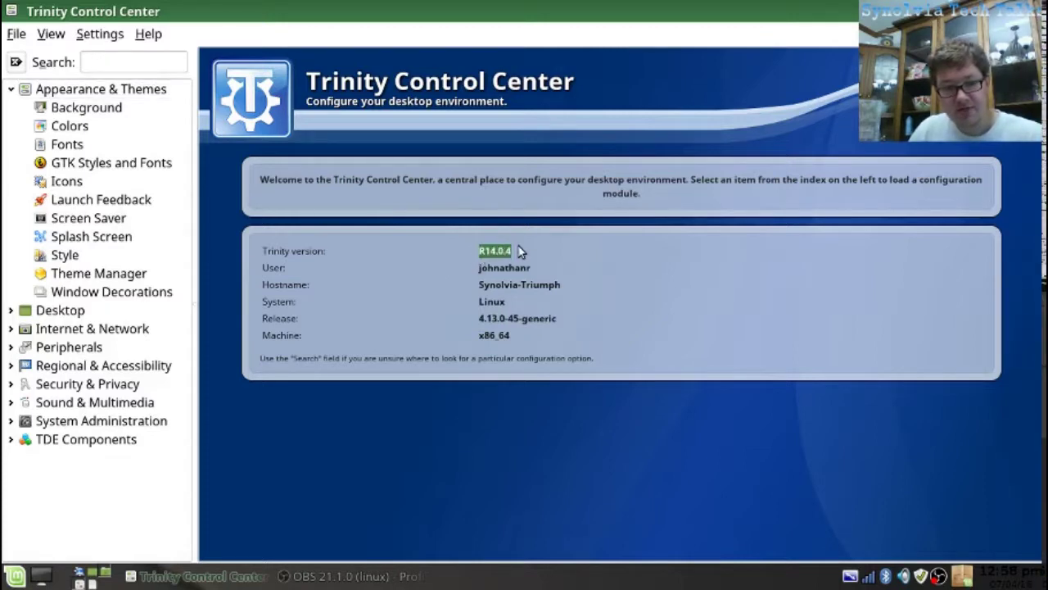
click(390, 267)
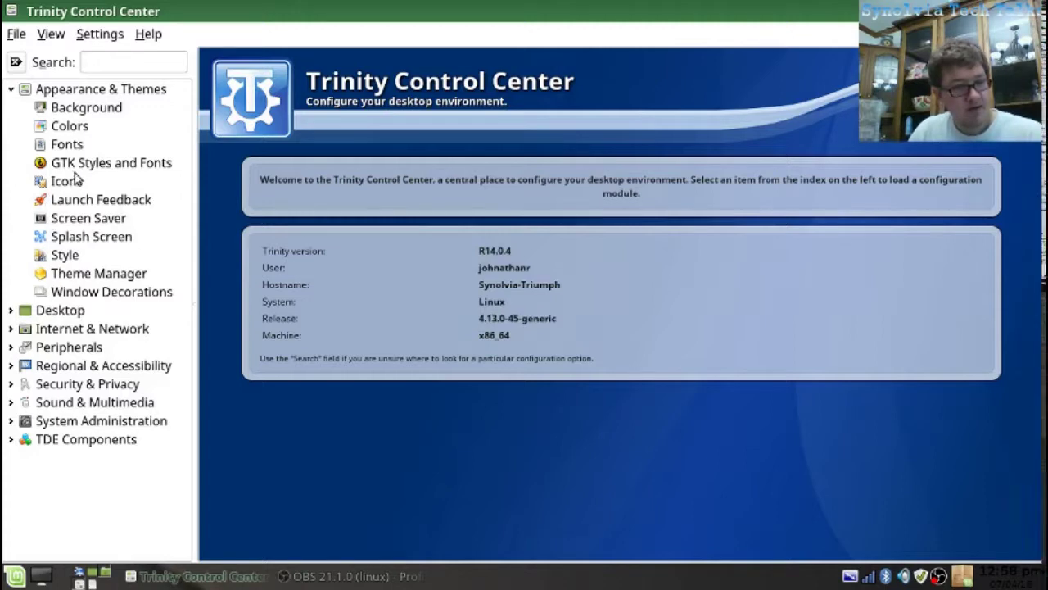
click(70, 274)
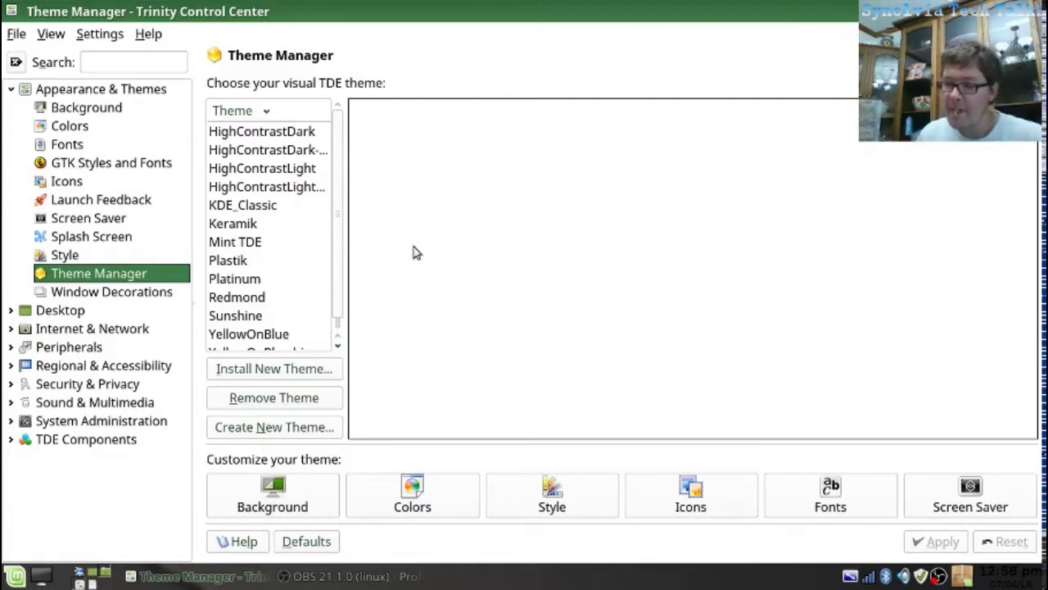
- Select the Mint TDE theme and start a new theme named 'Mint Theme'
click(255, 246)
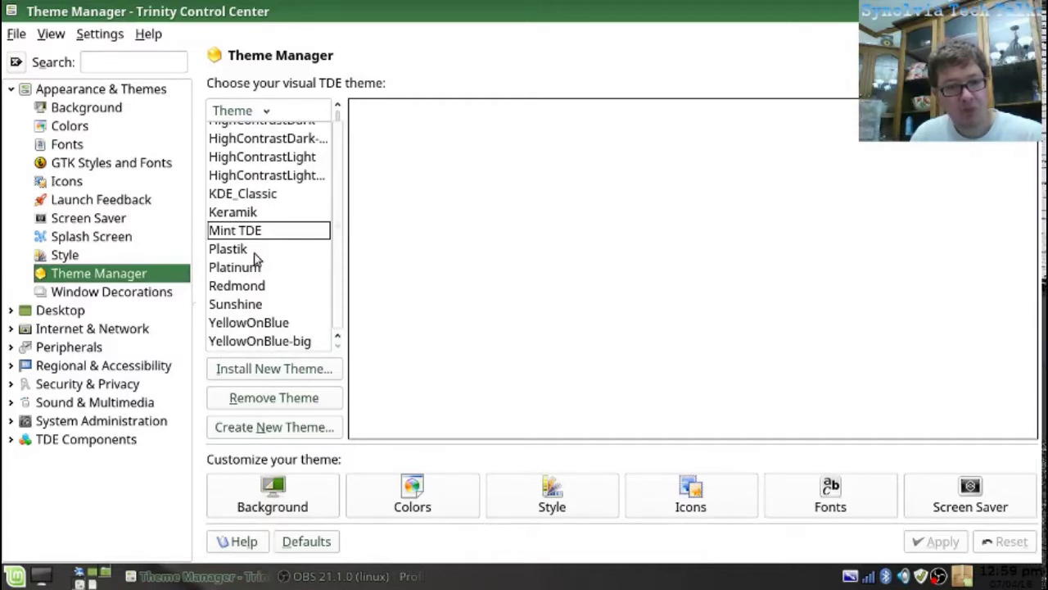
scroll(253, 256, up, 1)
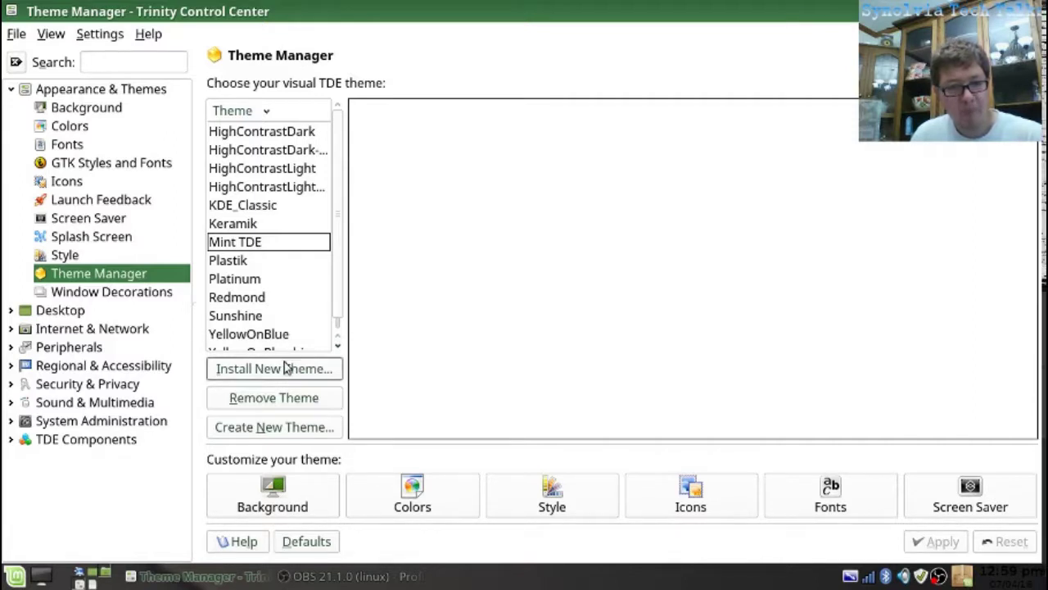
click(301, 437)
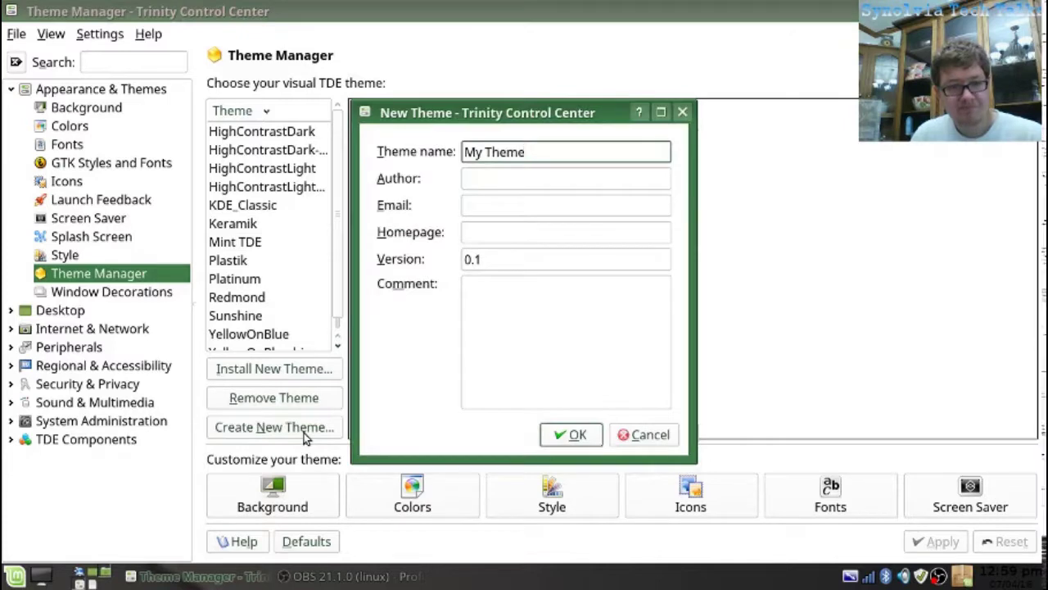
key(BackSpace)
key(BackSpace)
key(BackSpace)
key(BackSpace)
key(BackSpace)
key(BackSpace)
key(BackSpace)
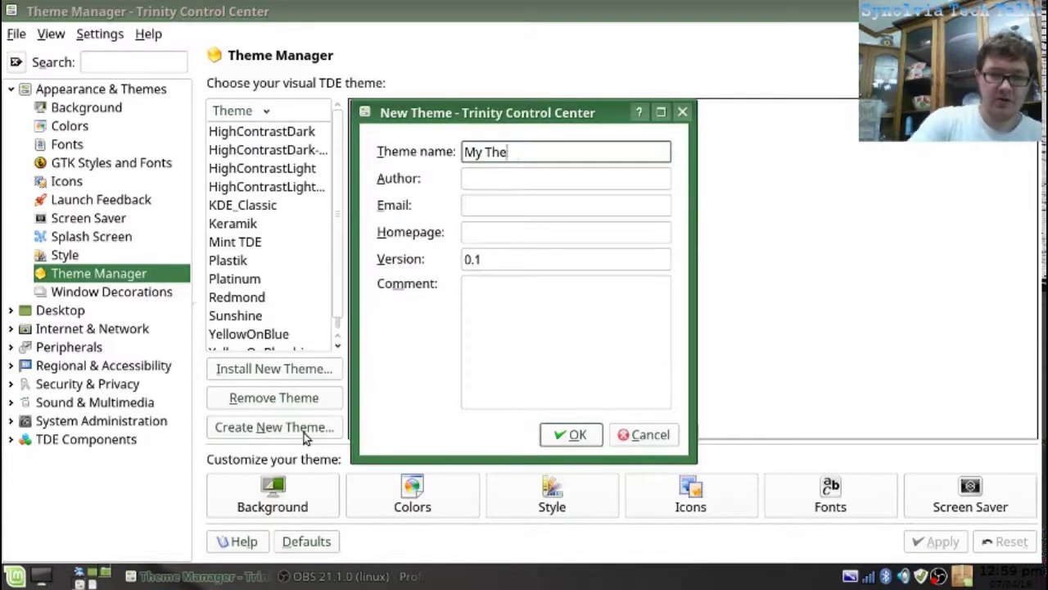
text(Mint theme)
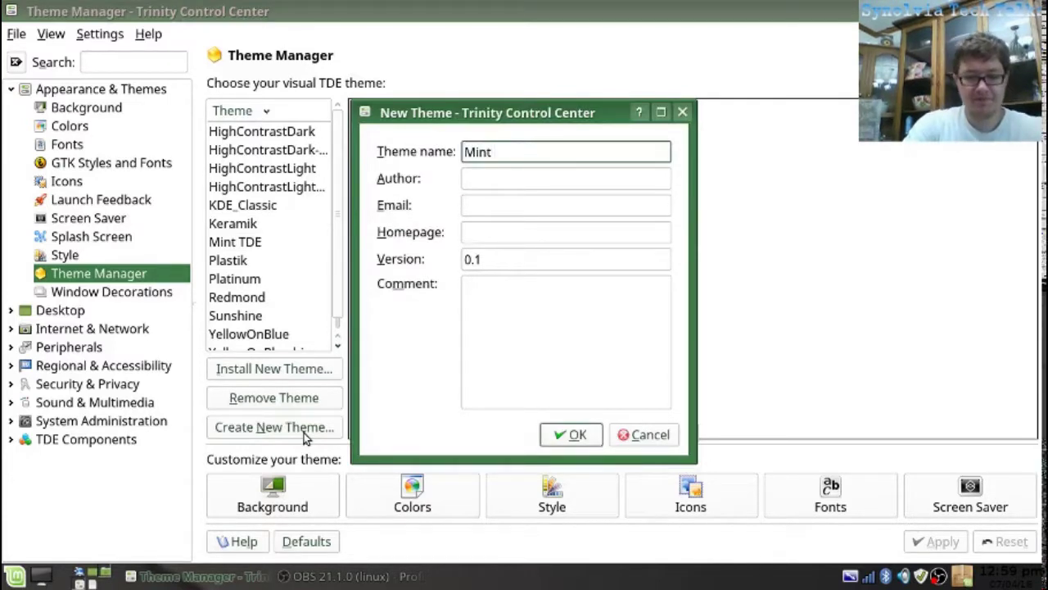
key(BackSpace)
key(BackSpace)
key(BackSpace)
key(BackSpace)
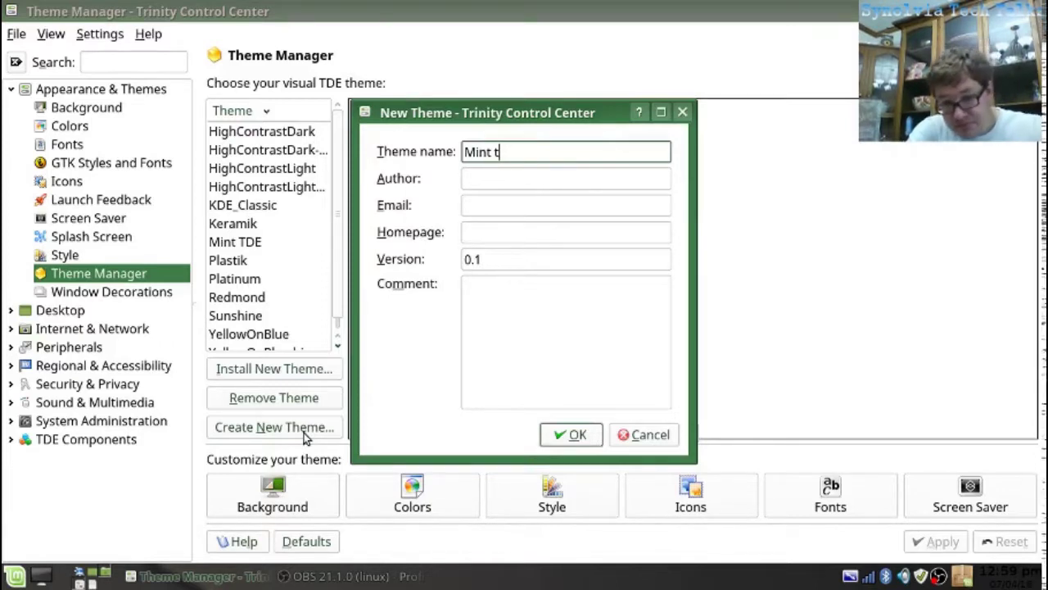
text(Theme)
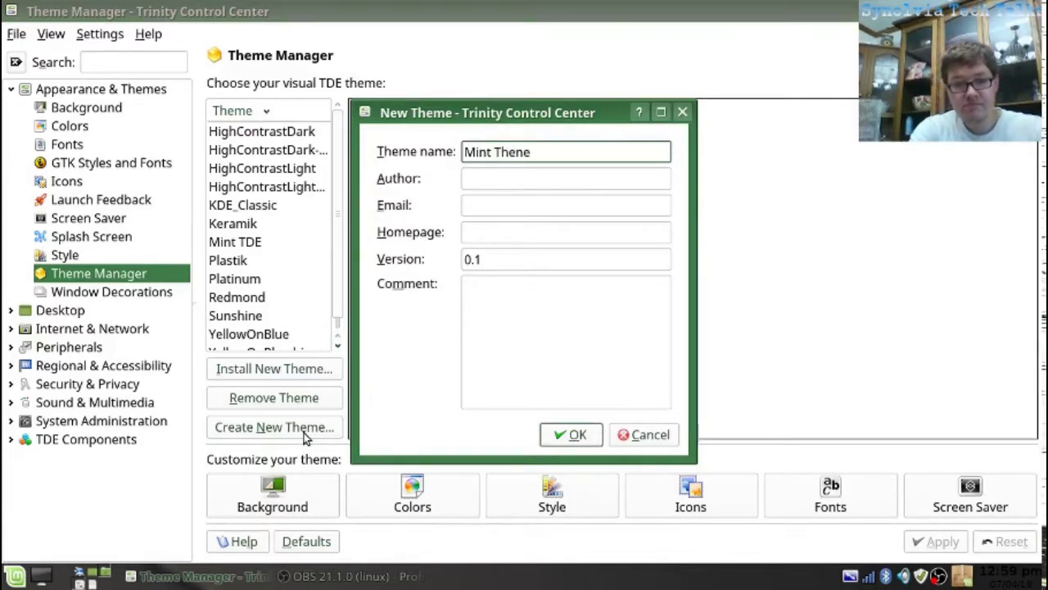
key(BackSpace)
key(BackSpace)
text(m)
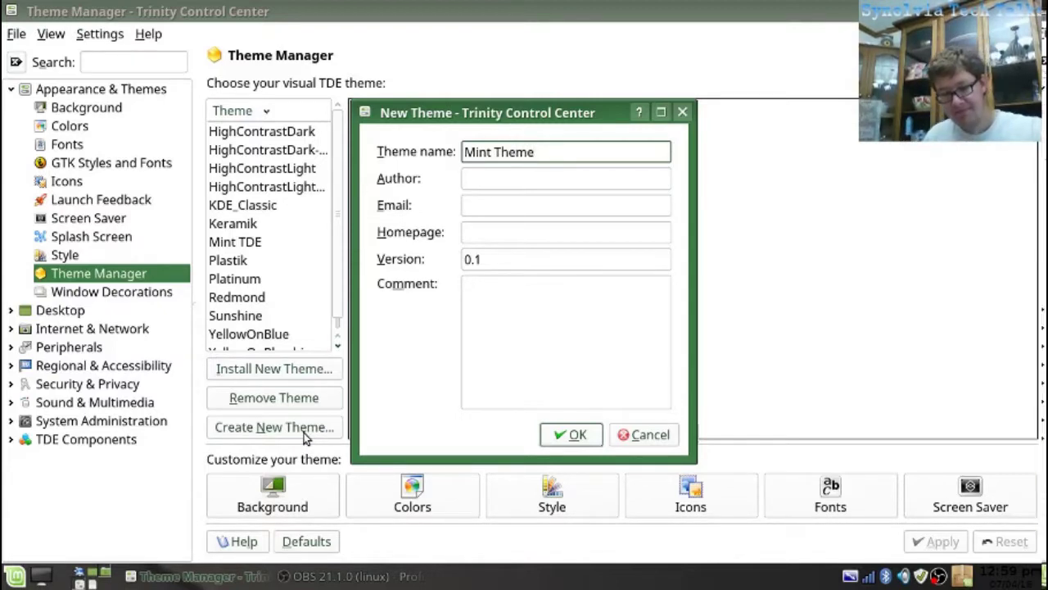
- Enter the author's name, confirm creating Mint Theme, and dismiss the confirmation
key(Tab)
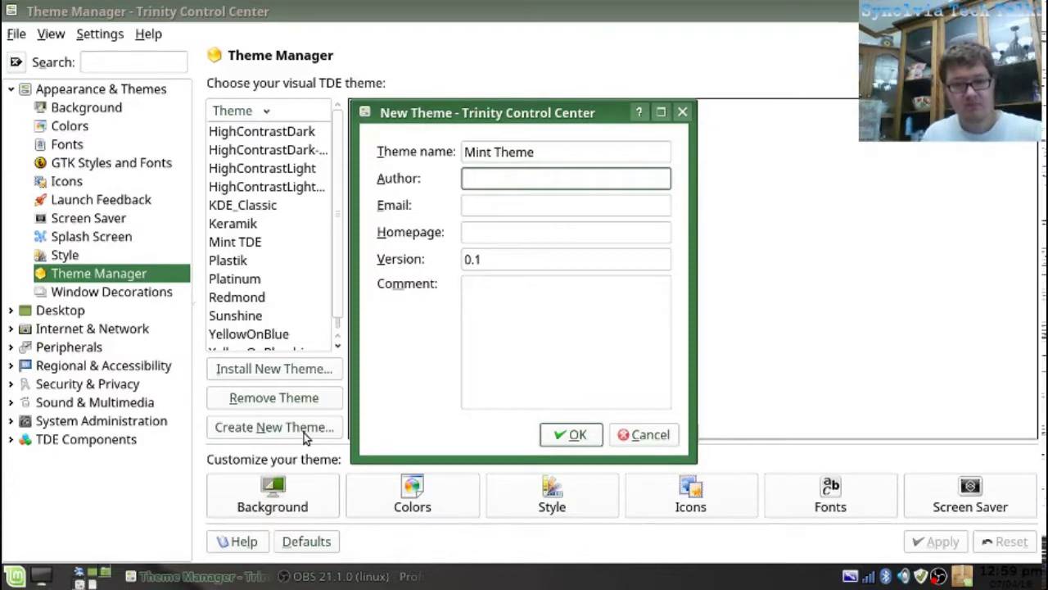
text(Johnathan)
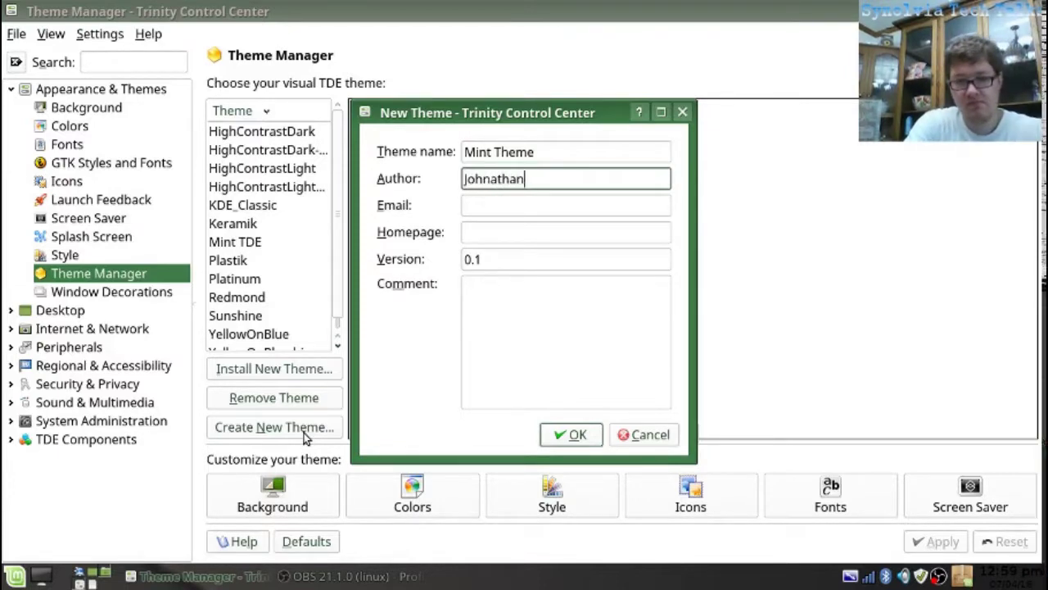
text( Reynolds)
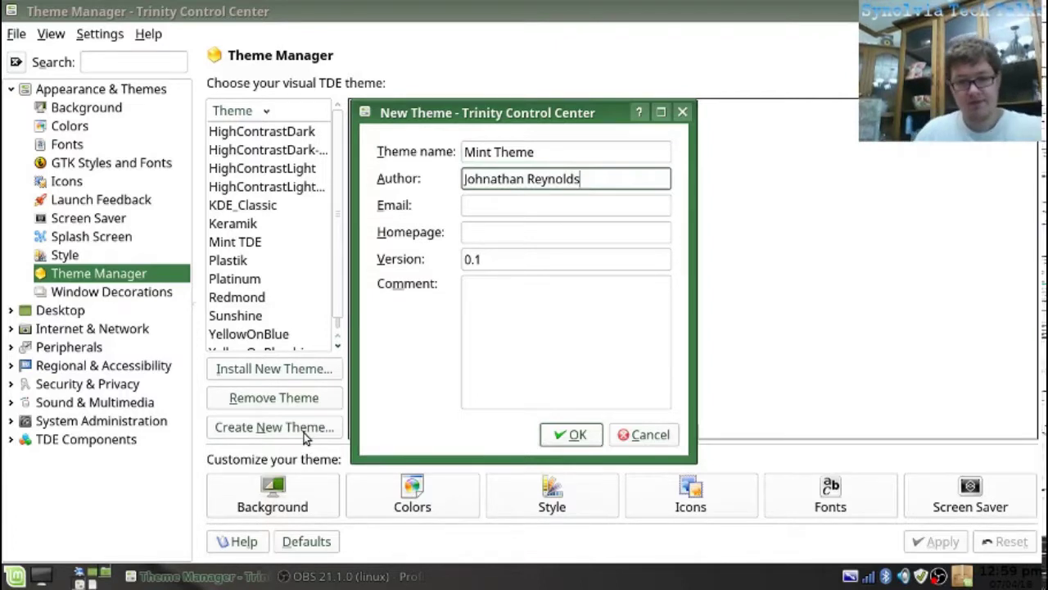
click(568, 432)
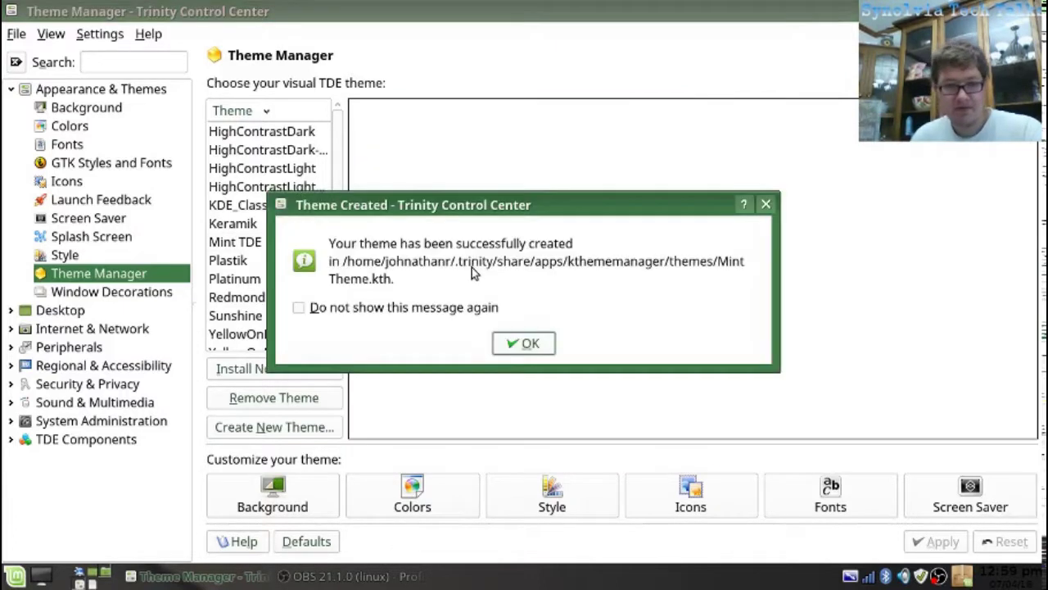
click(526, 343)
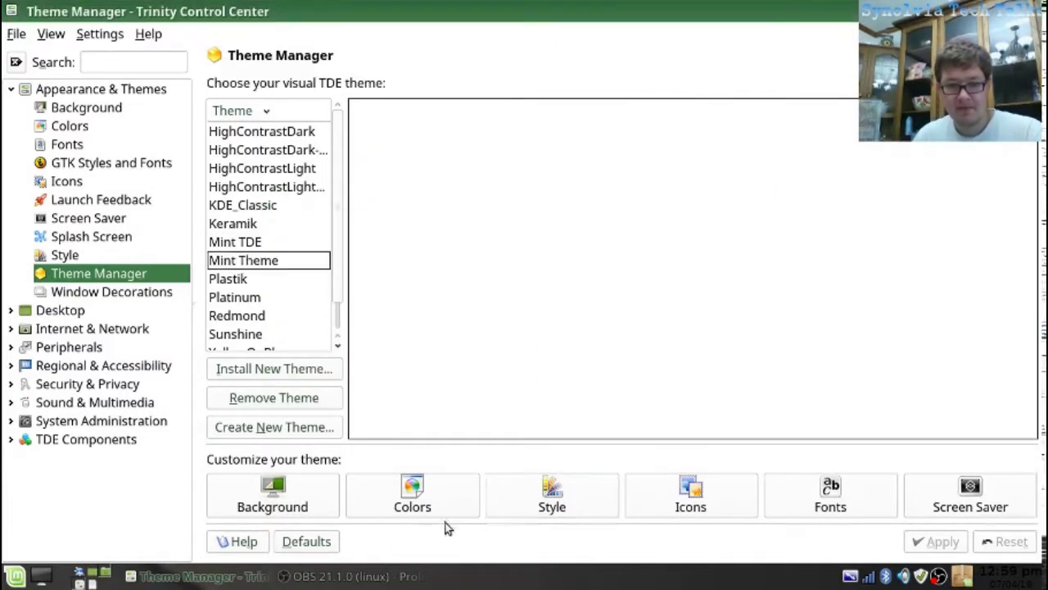
click(424, 492)
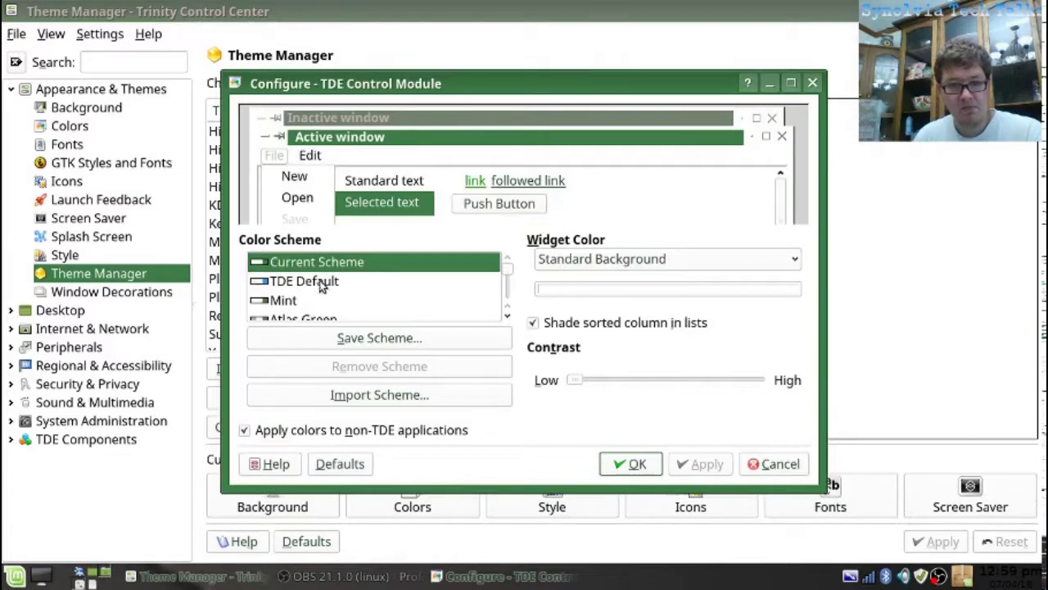
- Apply the Mint colour scheme to Mint Theme, then reopen and close the Colors settings
click(281, 300)
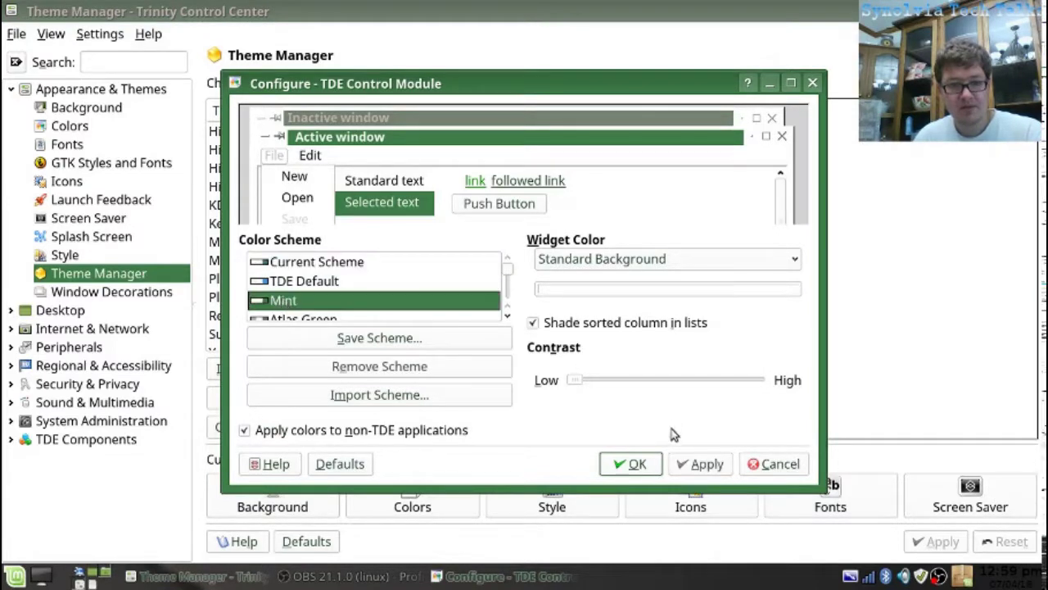
click(641, 466)
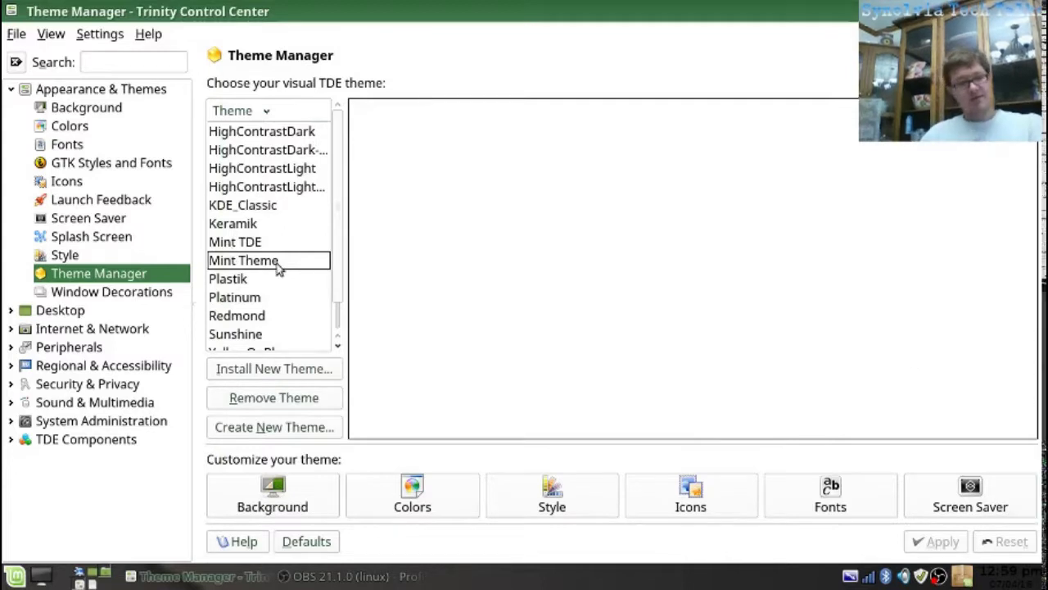
click(456, 492)
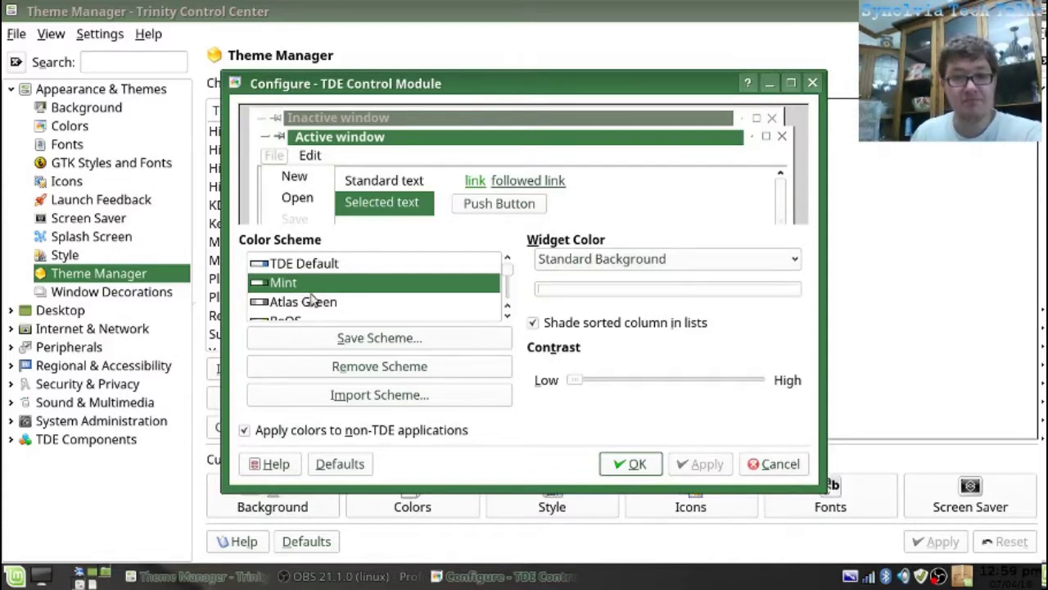
click(640, 465)
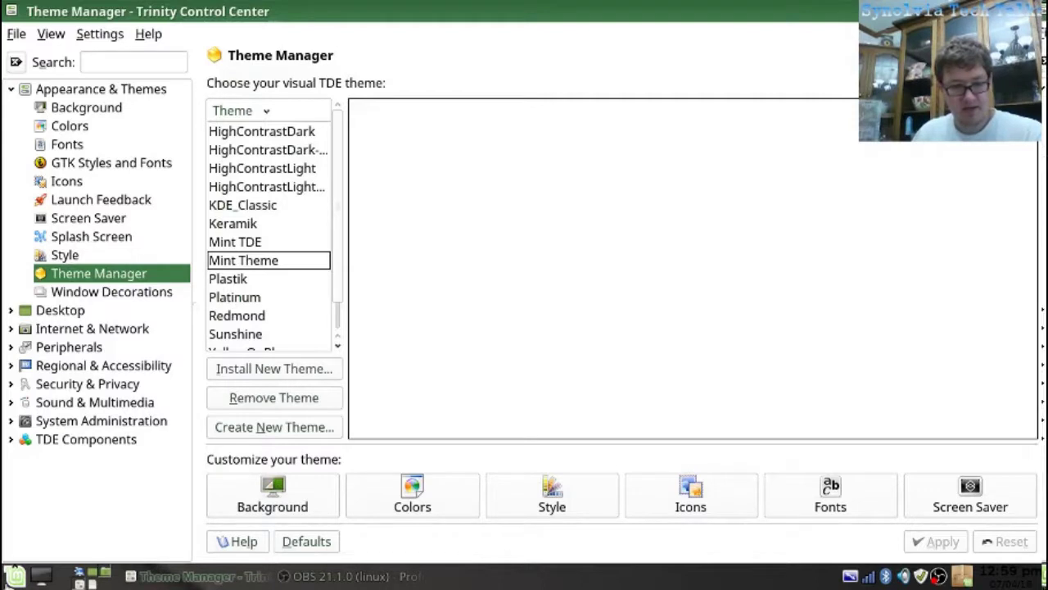
click(11, 89)
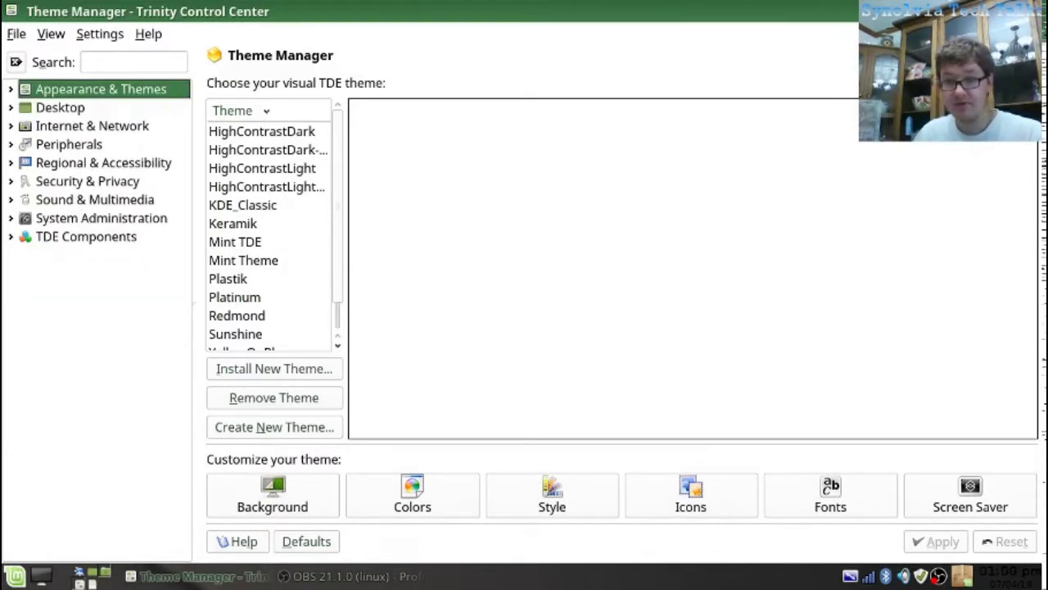
- Close Control Center, try TDE menu searches for 'key' and 'shoecuts', then reopen the menu
key(ctrl+q)
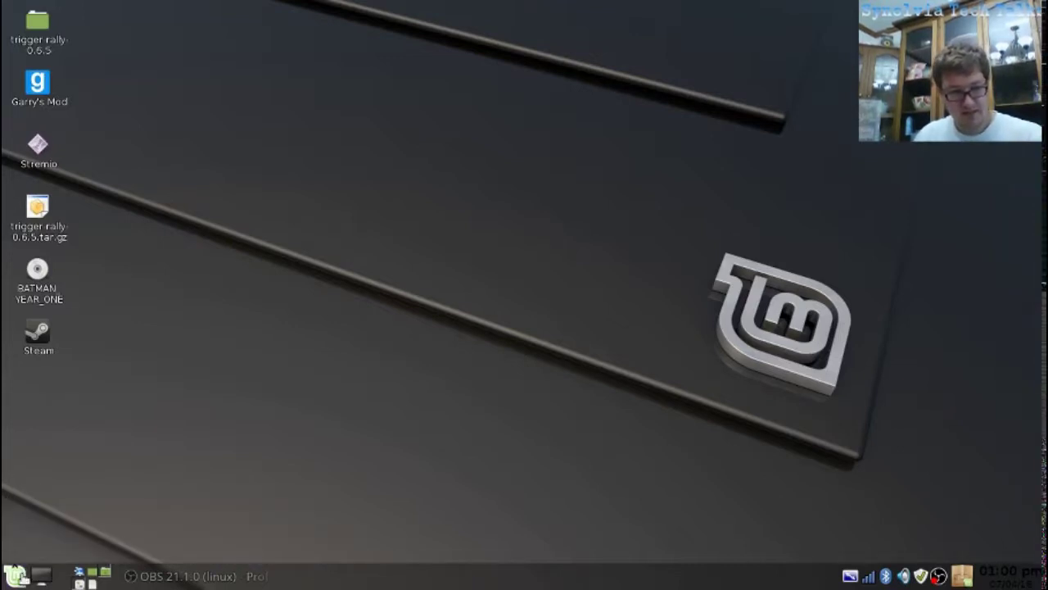
click(15, 576)
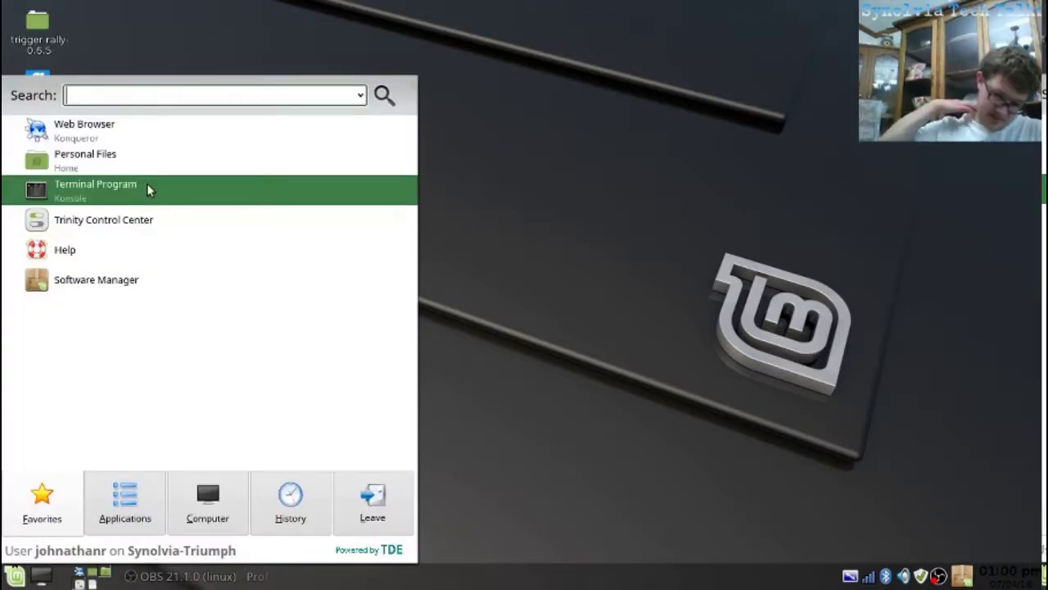
text(key)
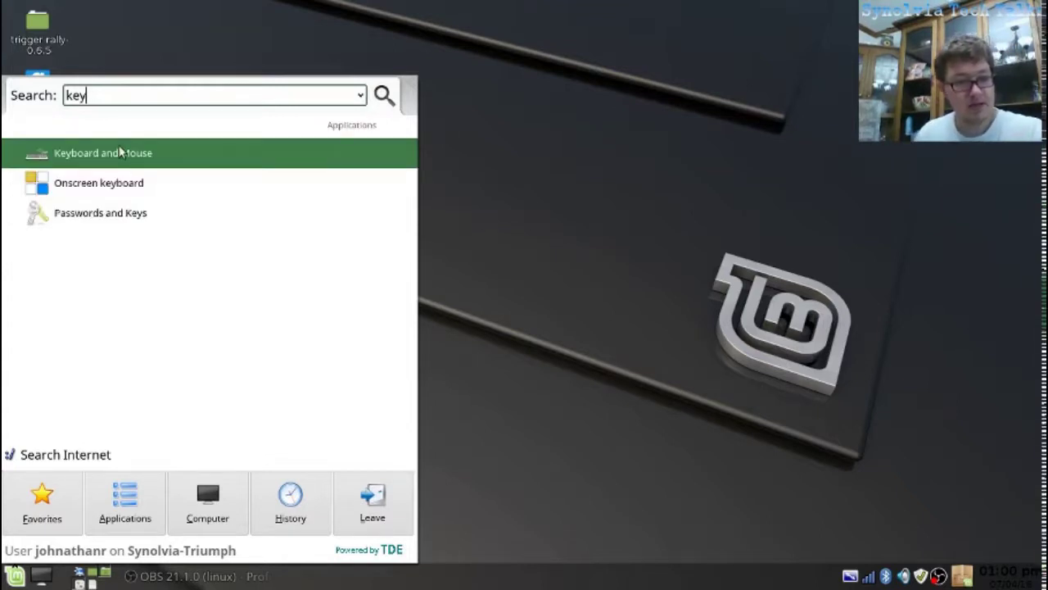
key(BackSpace)
key(BackSpace)
key(BackSpace)
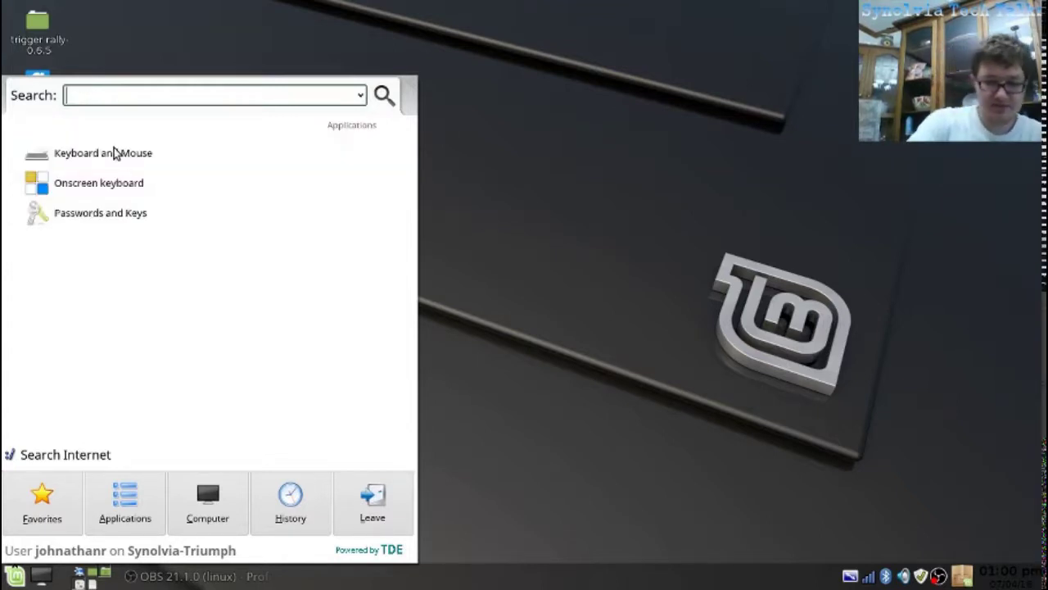
text(shoe)
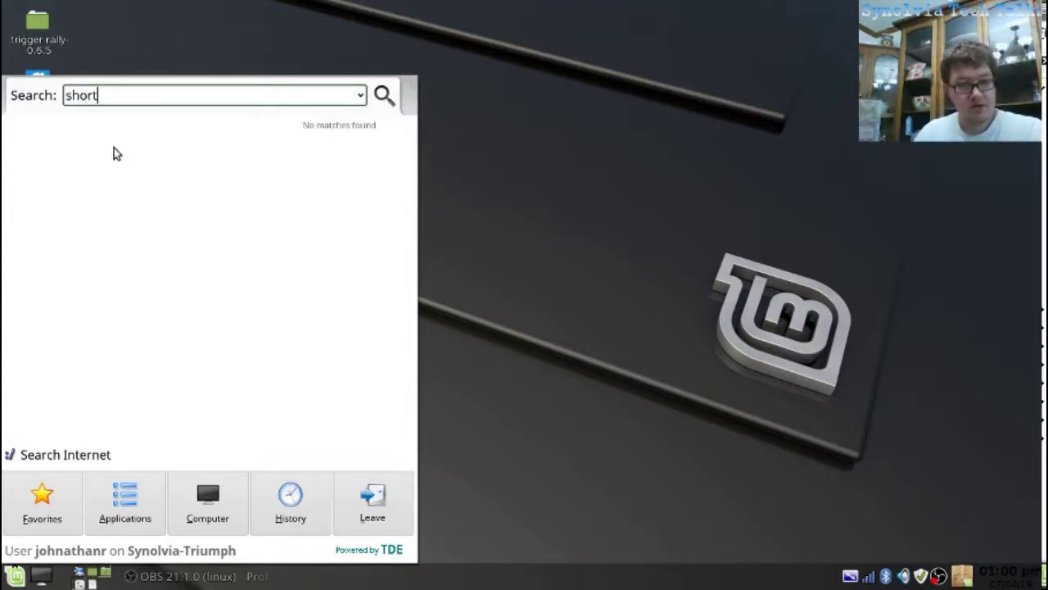
text(cuts)
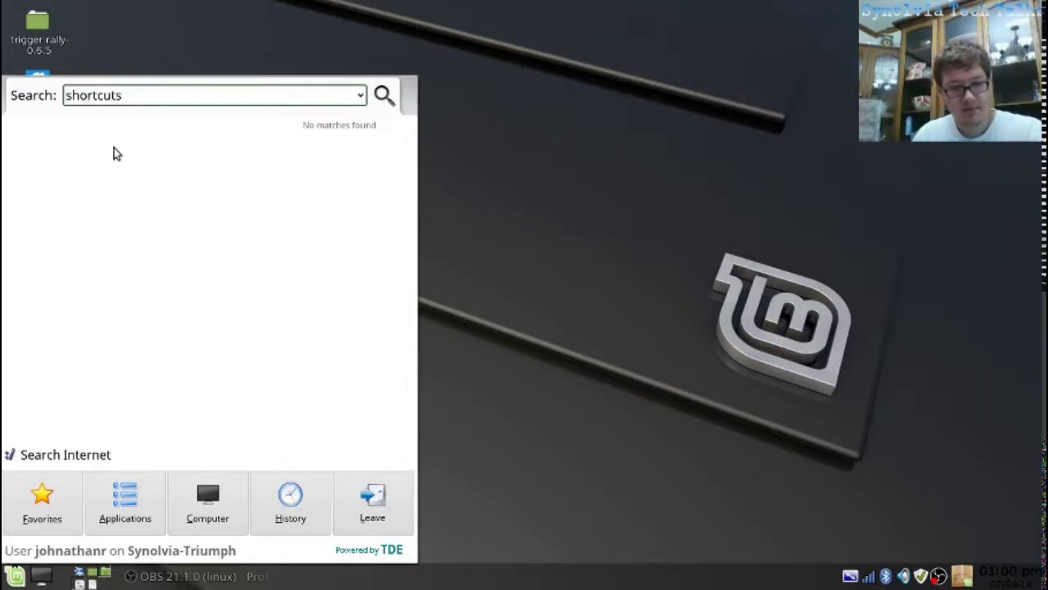
key(BackSpace)
key(BackSpace)
key(BackSpace)
key(BackSpace)
key(BackSpace)
key(BackSpace)
key(BackSpace)
key(BackSpace)
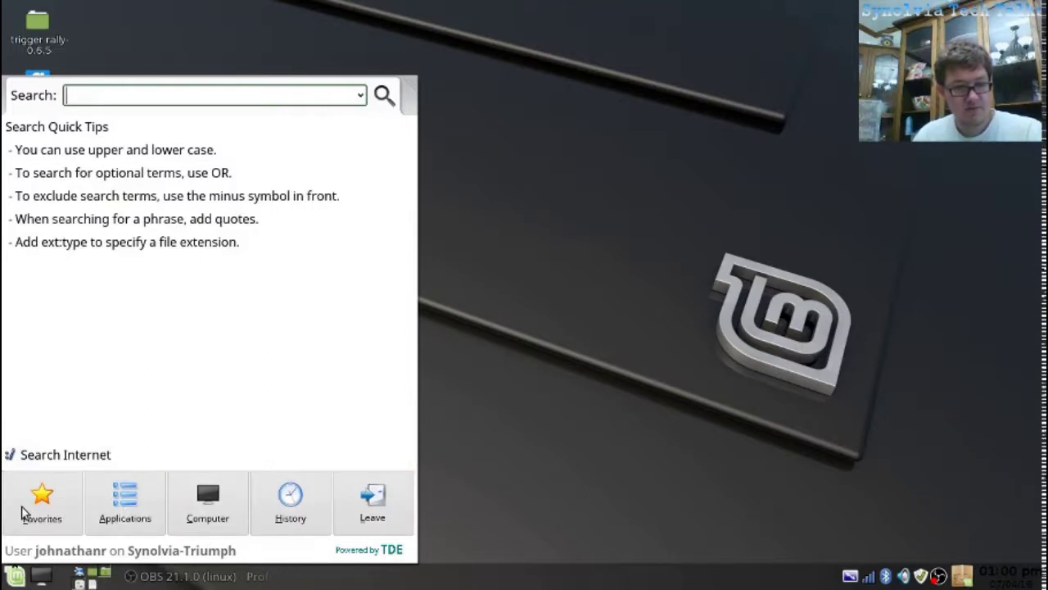
key(Escape)
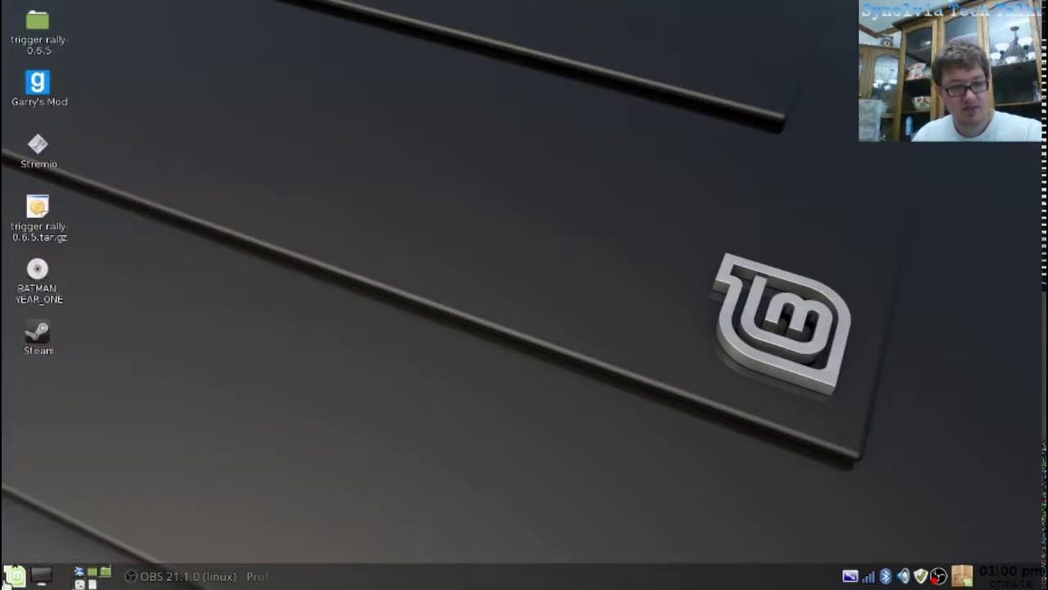
click(15, 576)
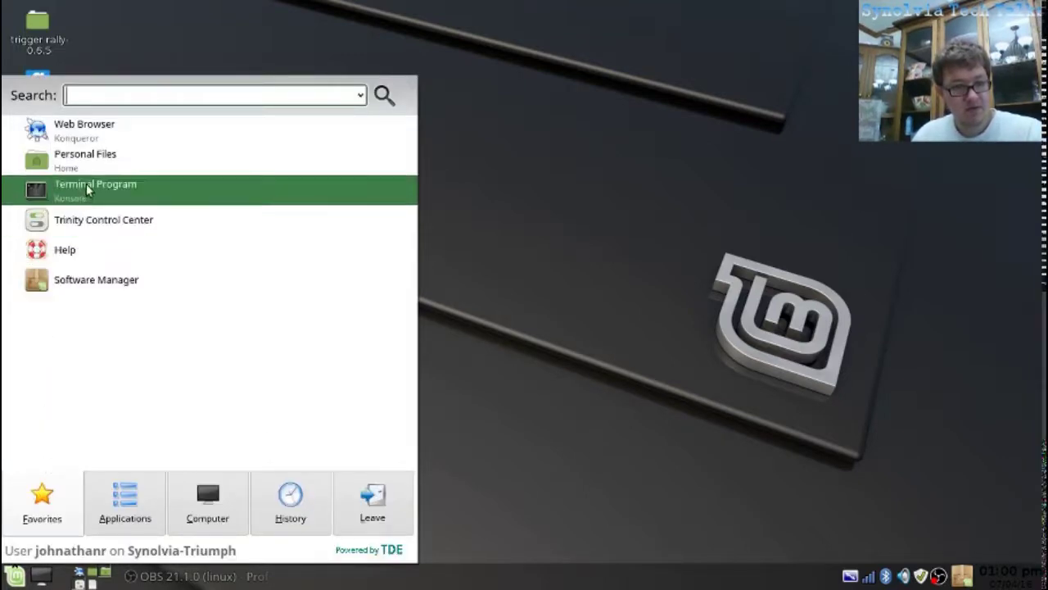
- Open the Keyboard Shortcuts module in Trinity Control Center by searching 'short'
click(82, 214)
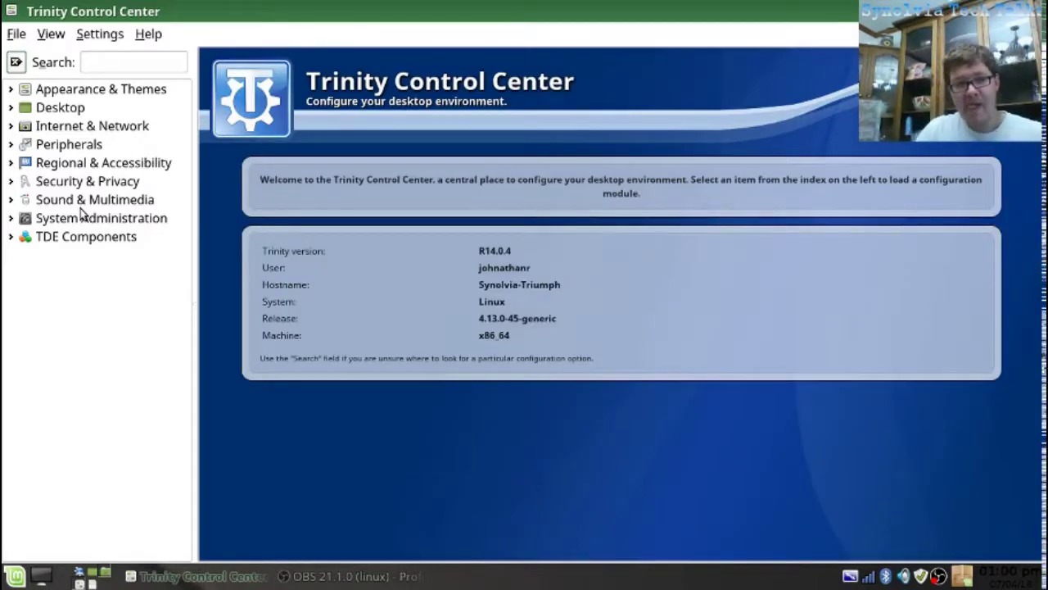
click(95, 65)
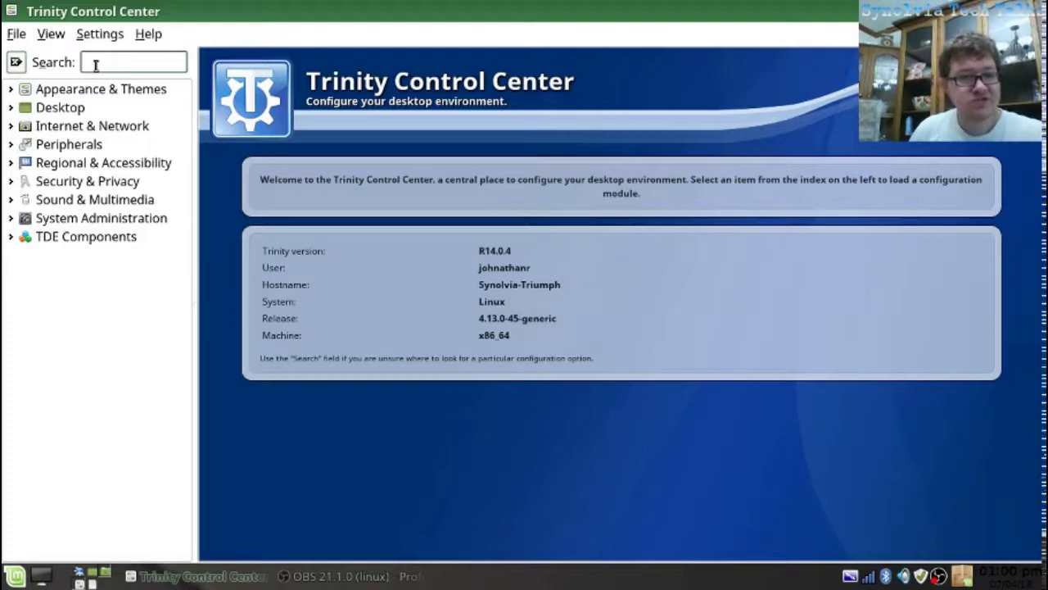
text(sh)
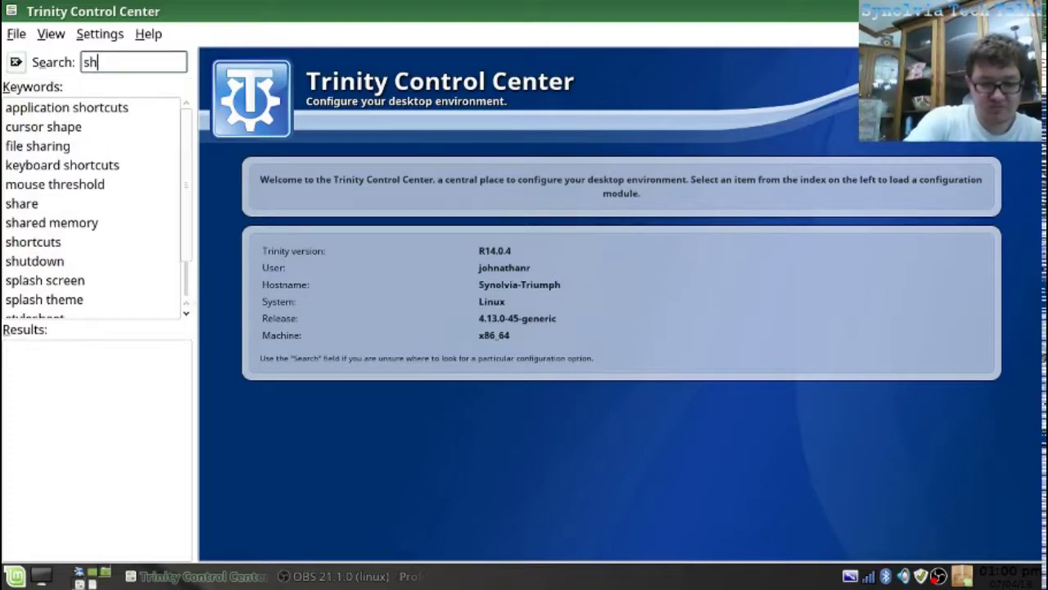
text(ort)
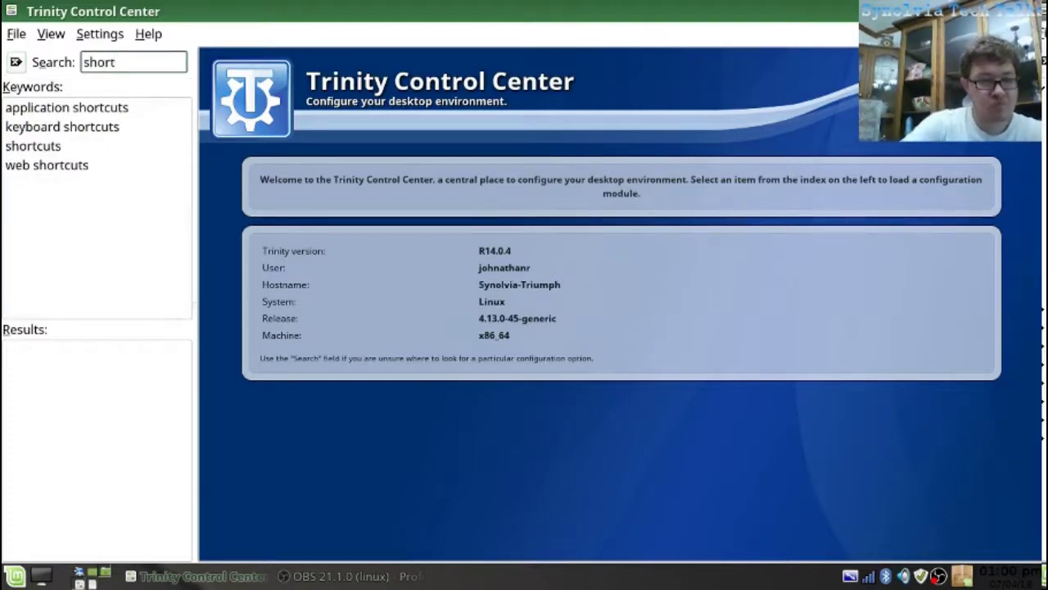
click(68, 133)
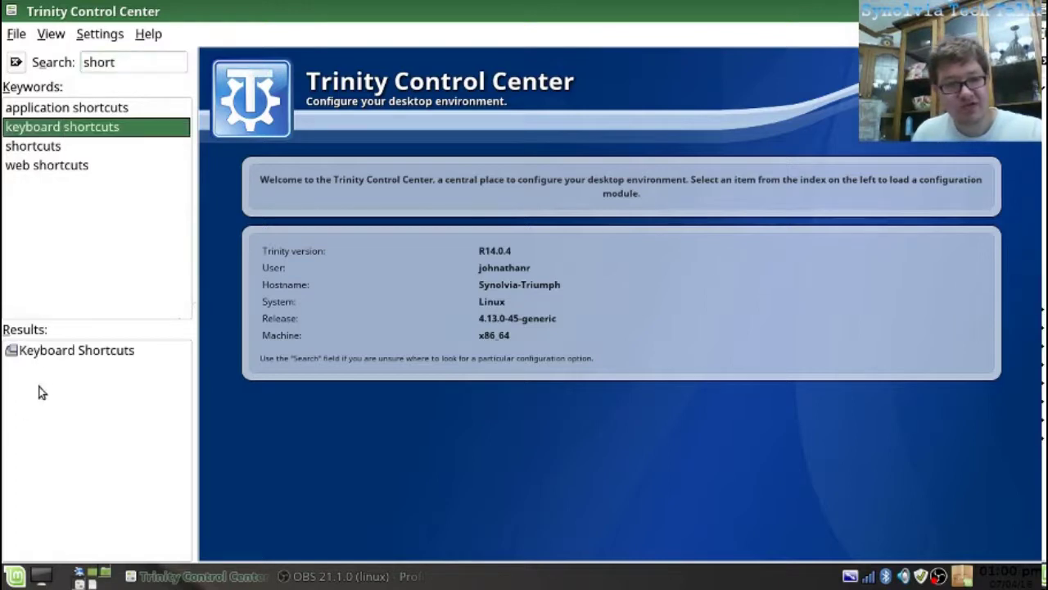
click(52, 350)
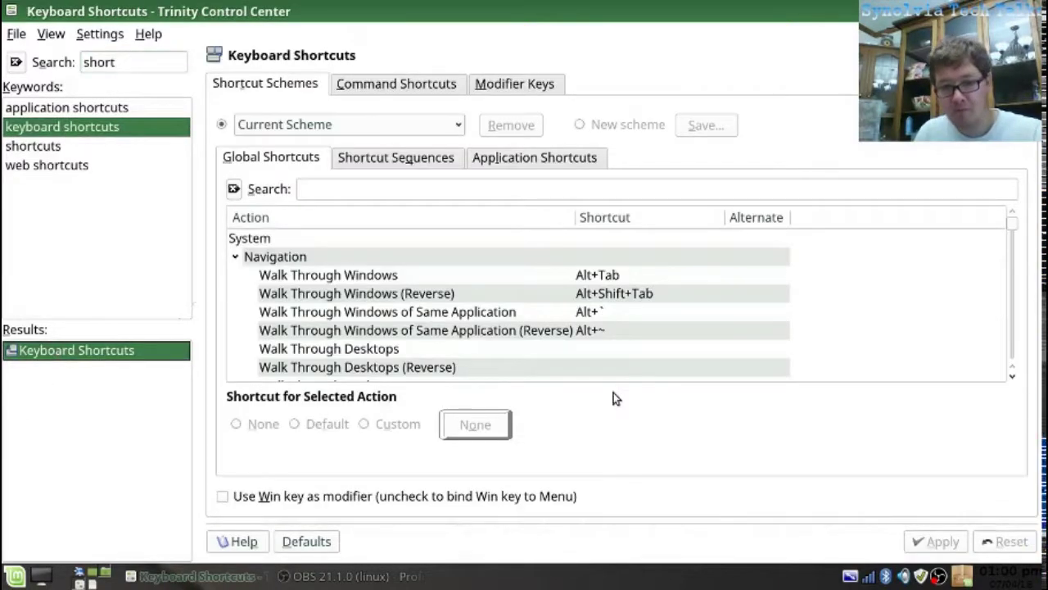
- Filter global shortcuts by 'menu' and try binding Popup Launch Menu to the Win key
click(223, 497)
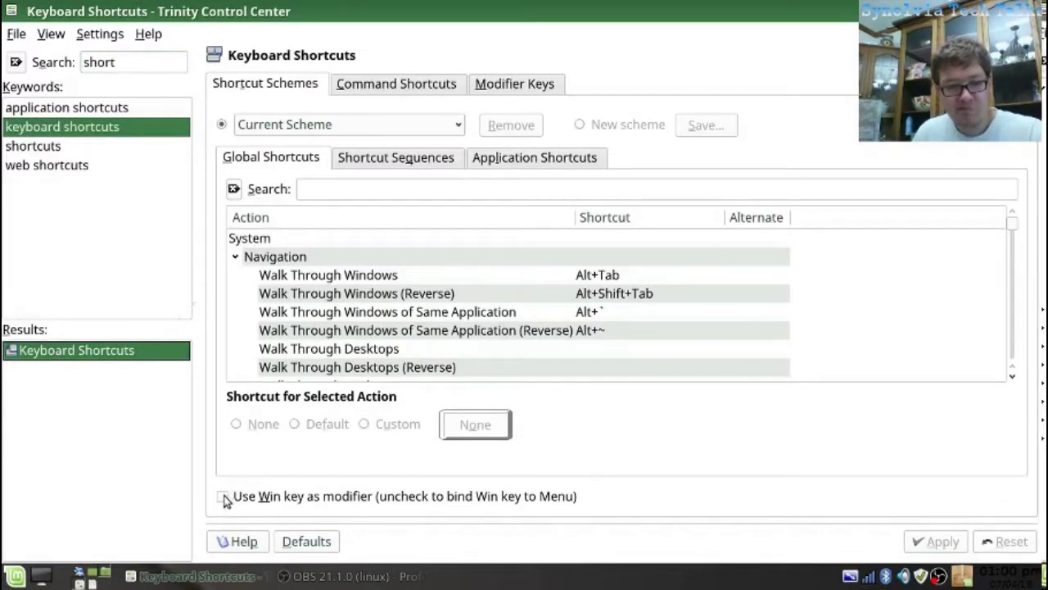
click(368, 188)
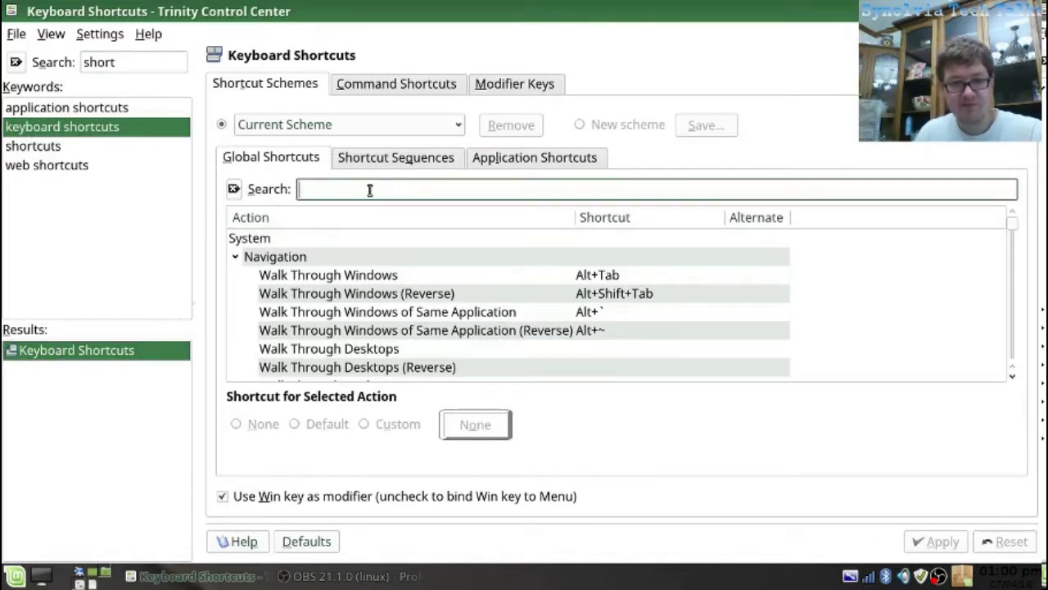
text(menu)
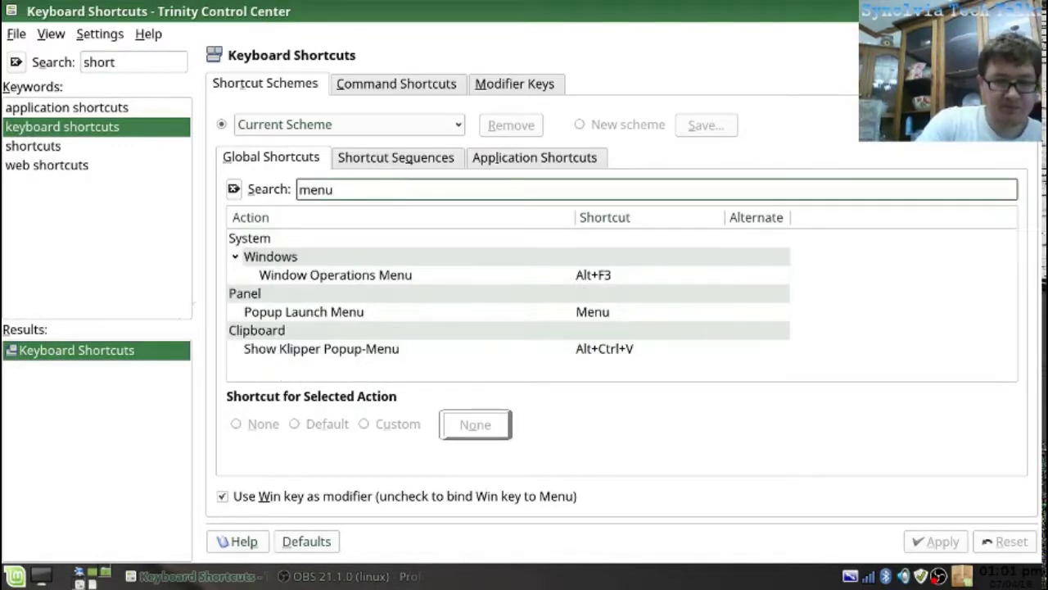
click(475, 317)
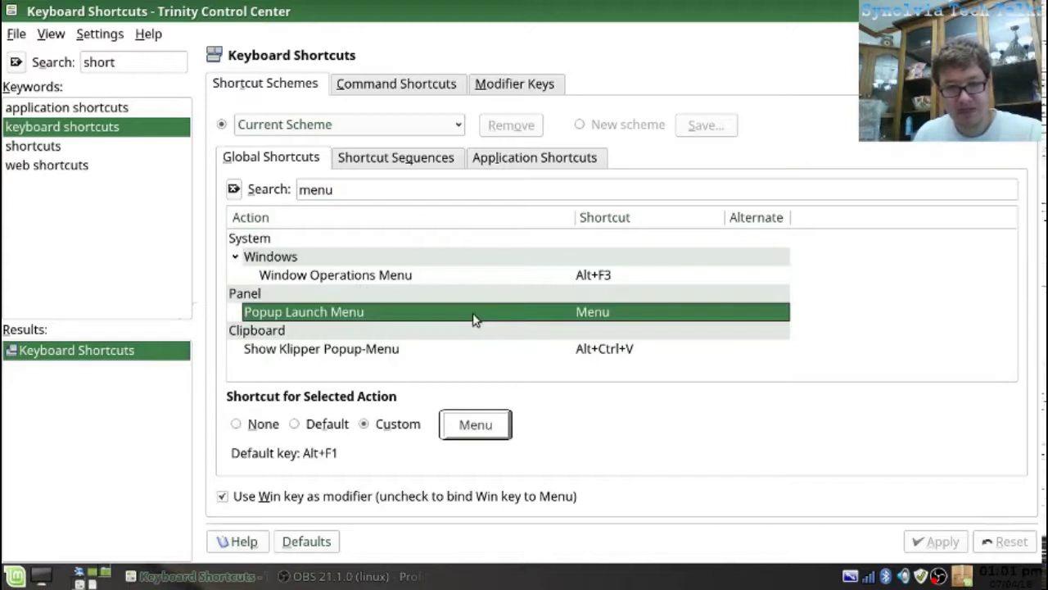
double_click(475, 318)
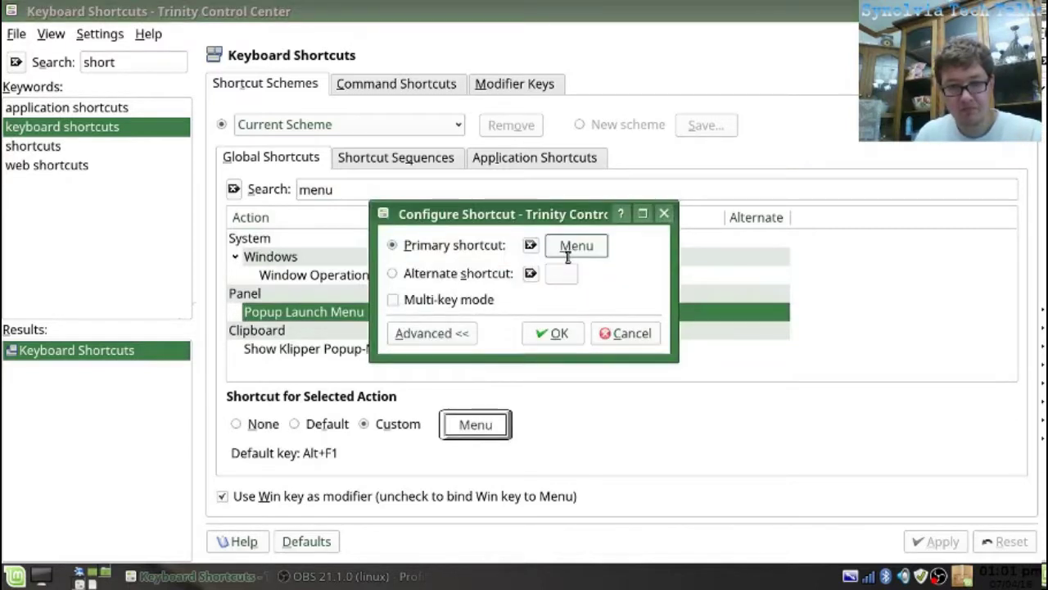
click(573, 248)
key(super)
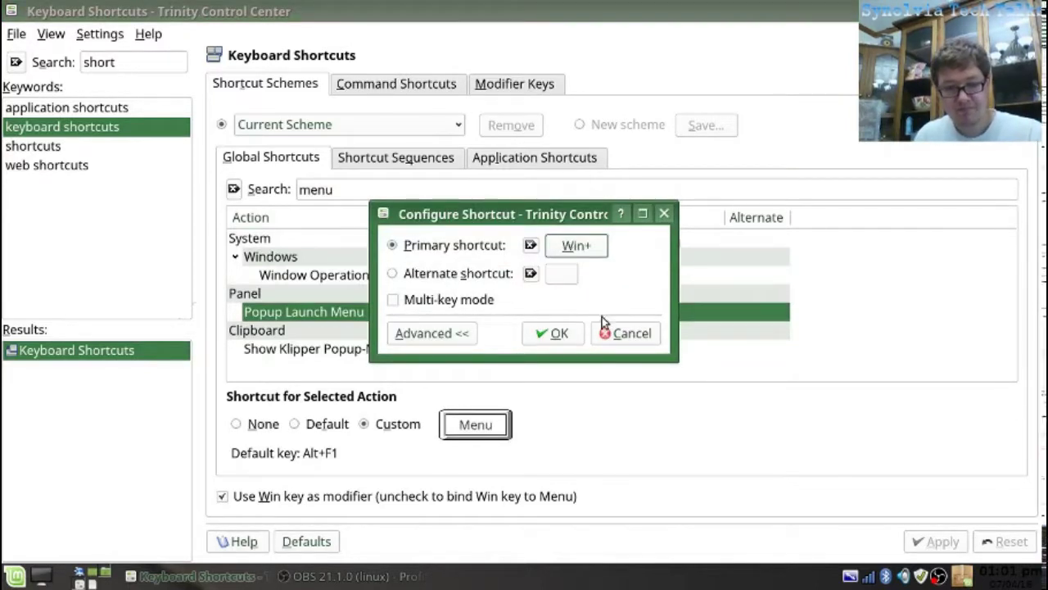
key(super)
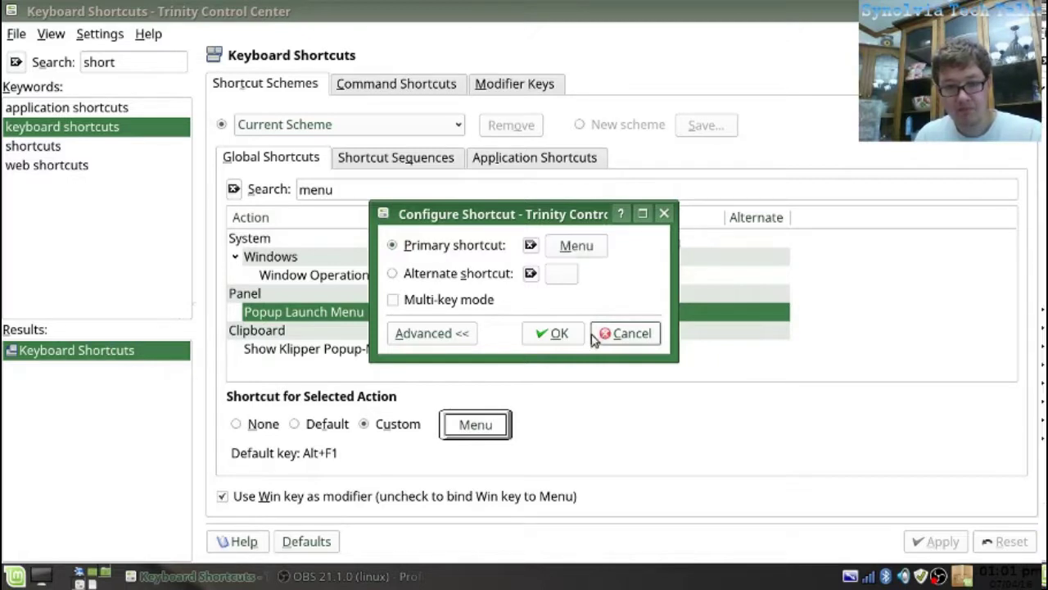
click(602, 335)
- Disable the Win-key modifier, bind Popup Launch Menu to the Menu key, test it, and apply
click(255, 497)
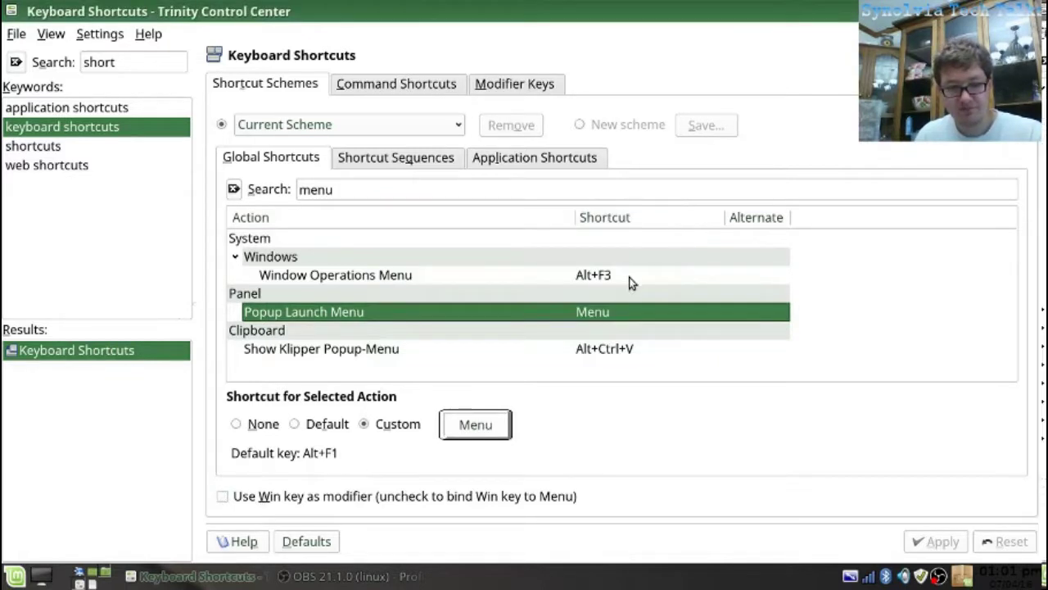
double_click(610, 315)
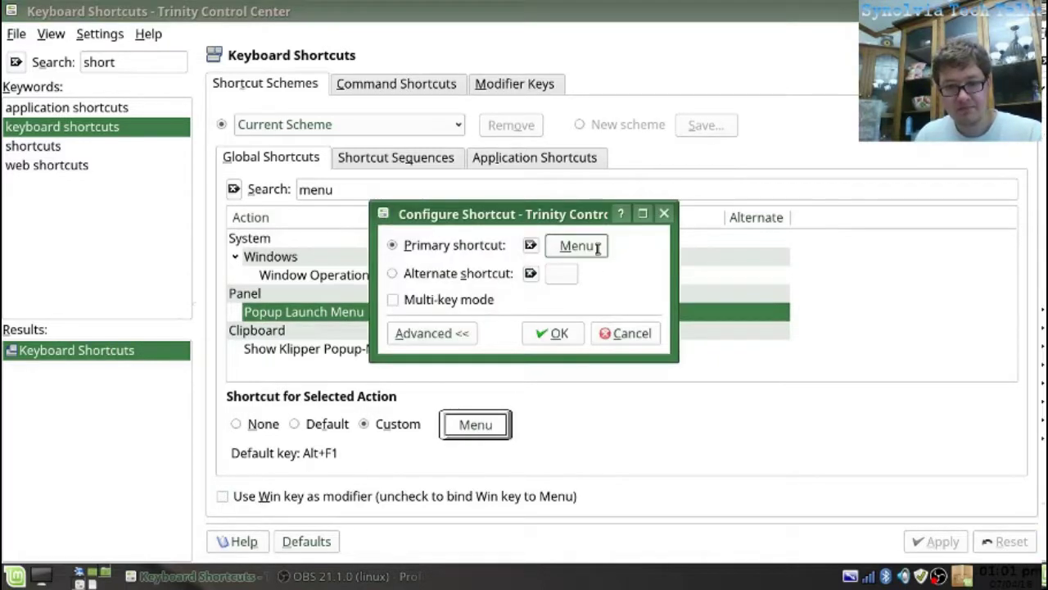
key(Menu)
key(Menu)
key(Escape)
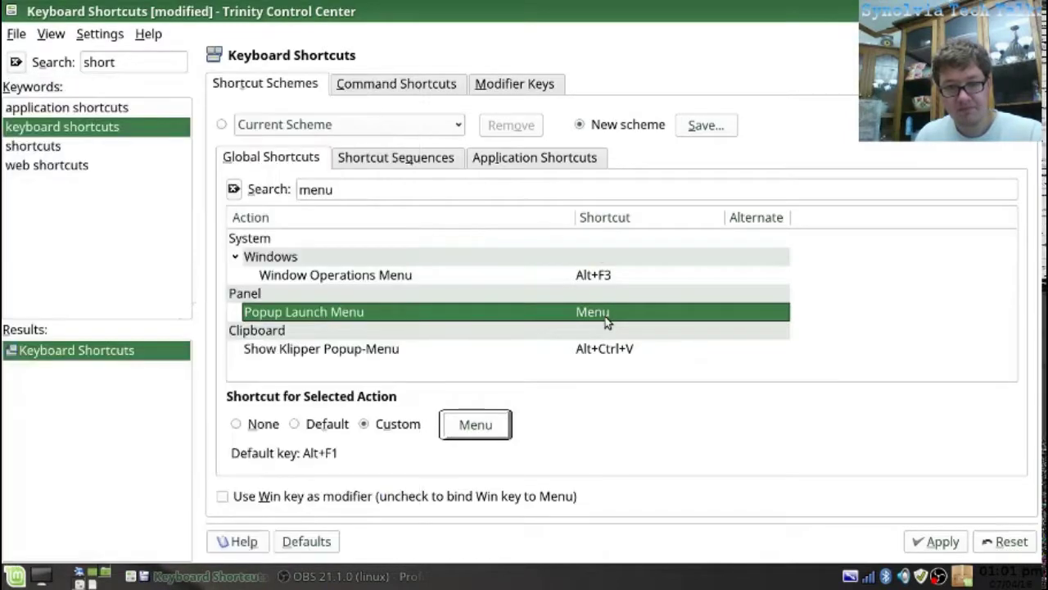
key(Menu)
key(Escape)
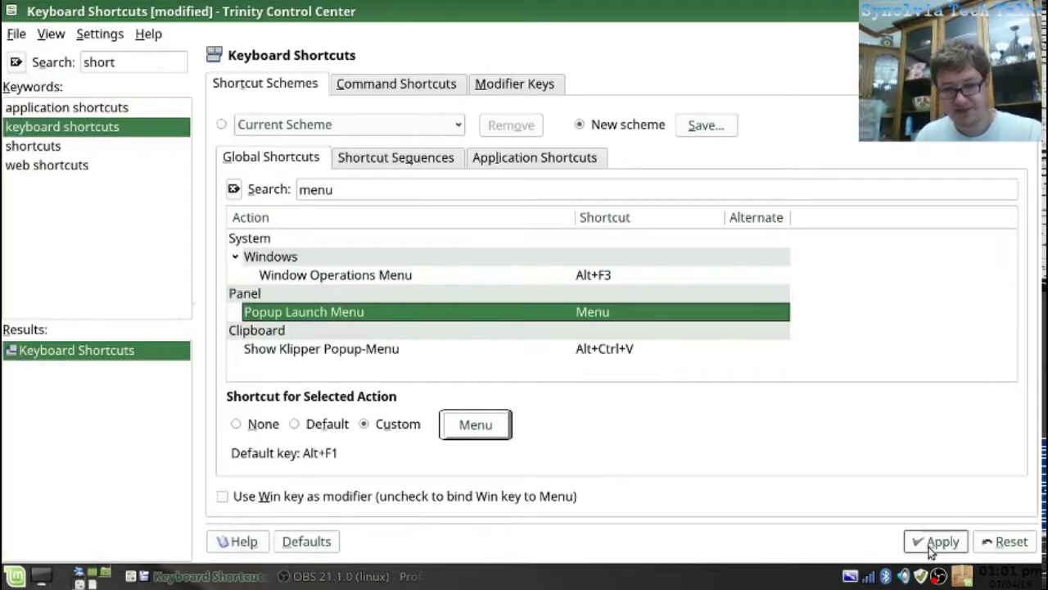
click(933, 547)
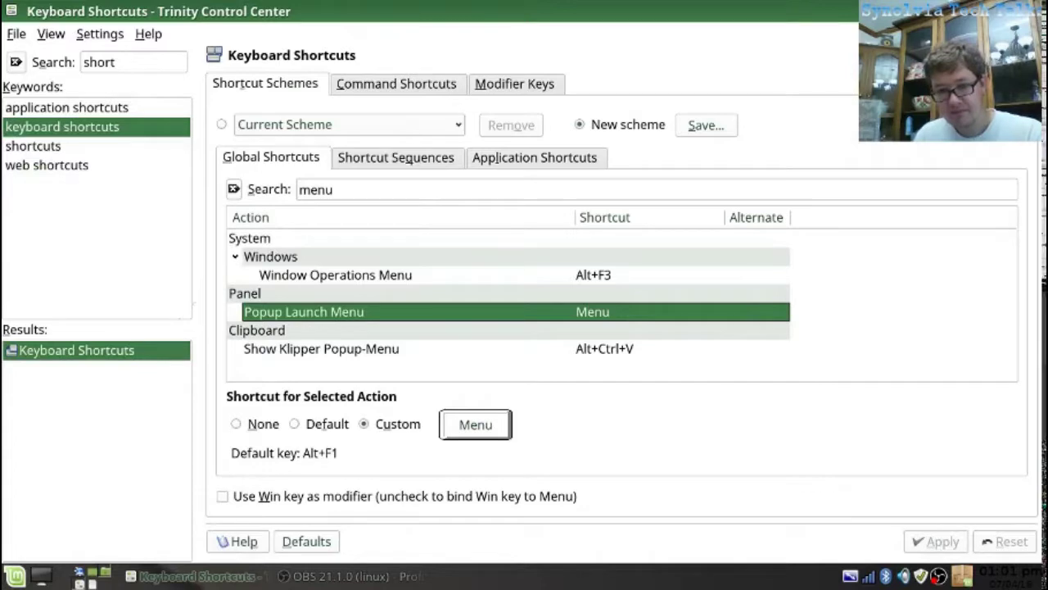
- Close the Control Center and test the Menu key opening the launch menu
key(alt+F4)
key(Menu)
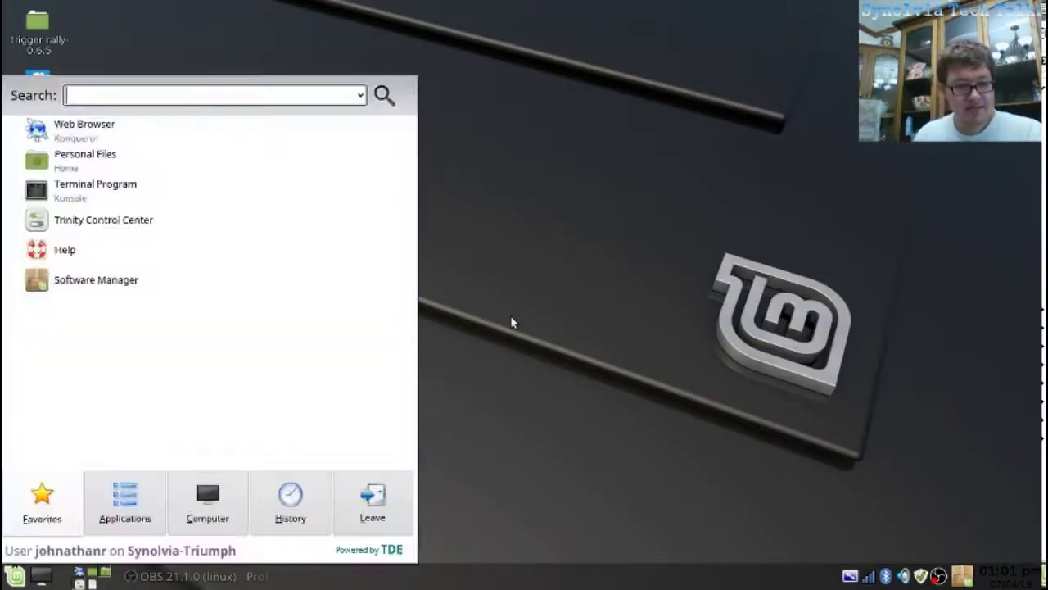
key(Escape)
key(Menu)
key(Escape)
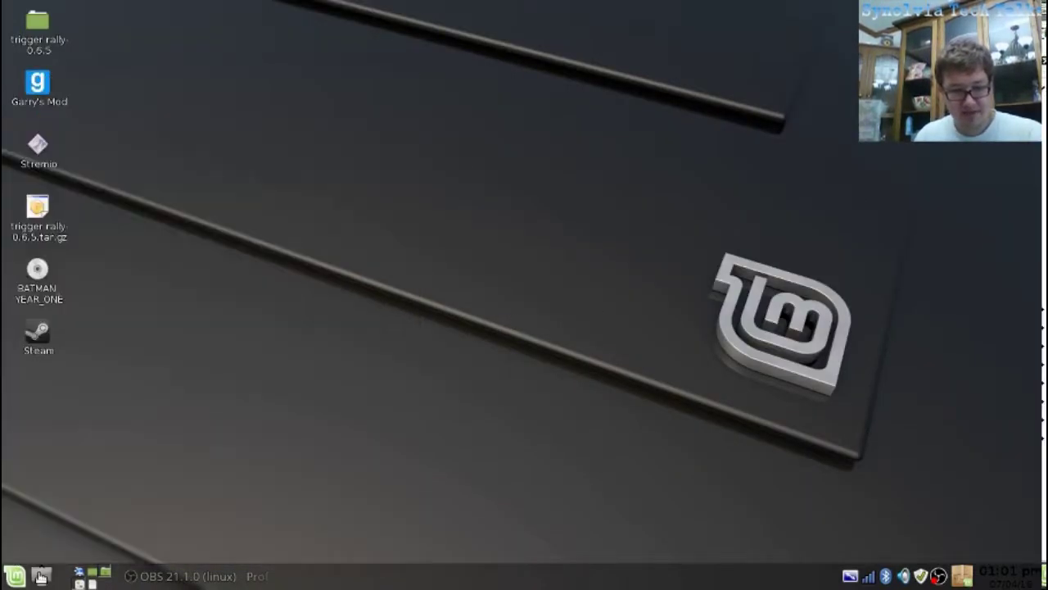
- Open Remote Places, try Samba Shares, dismiss the error, and return to system:/remote
click(41, 577)
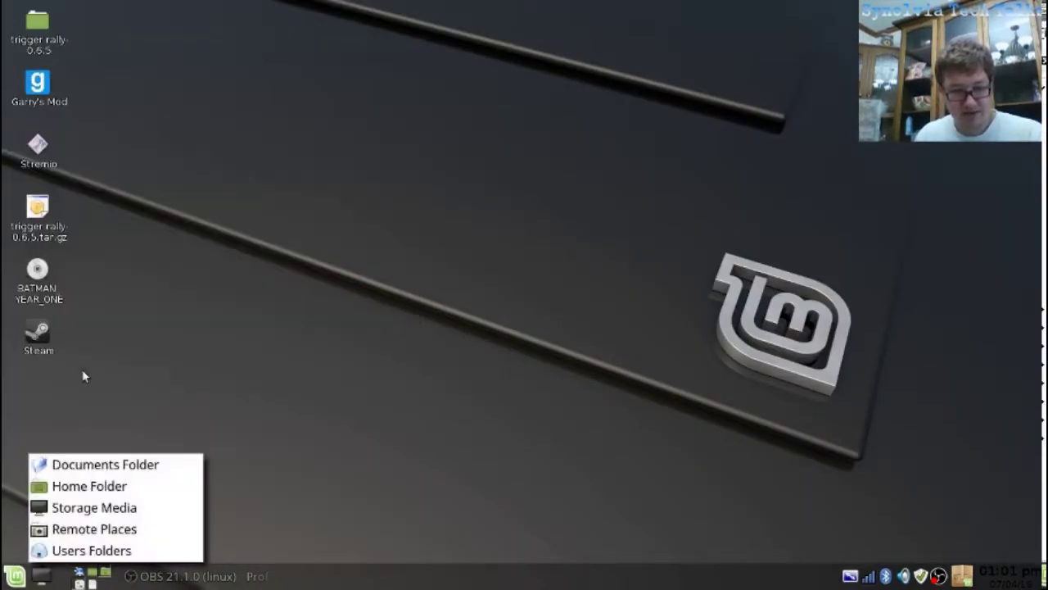
click(80, 529)
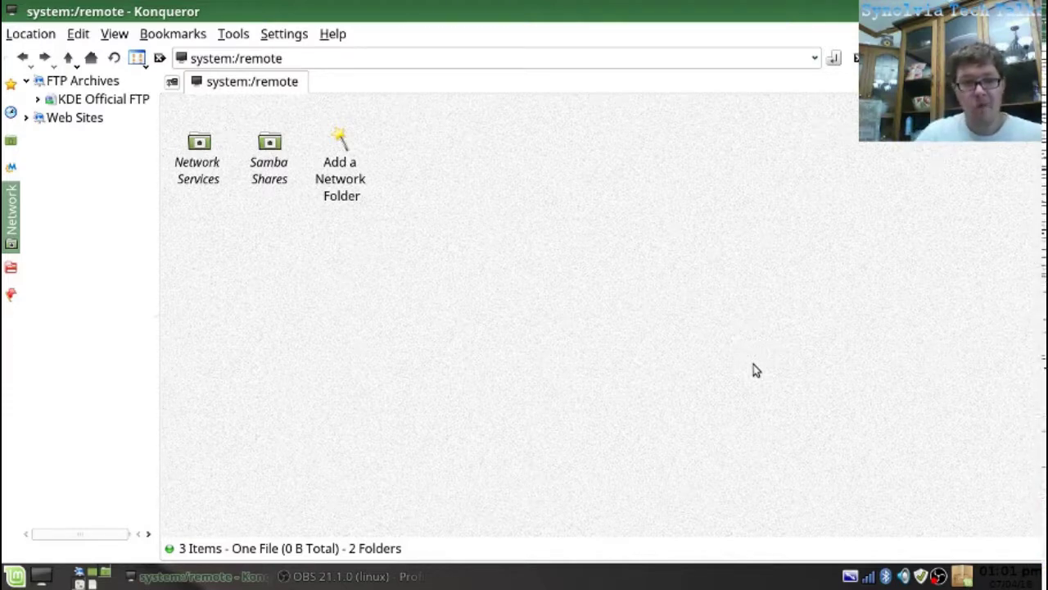
click(255, 155)
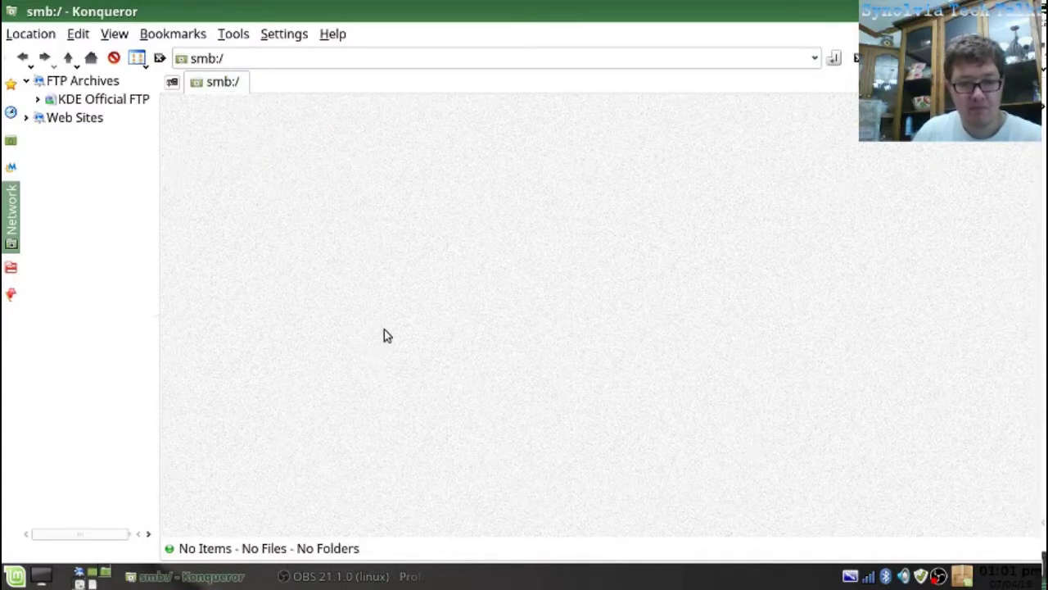
click(524, 320)
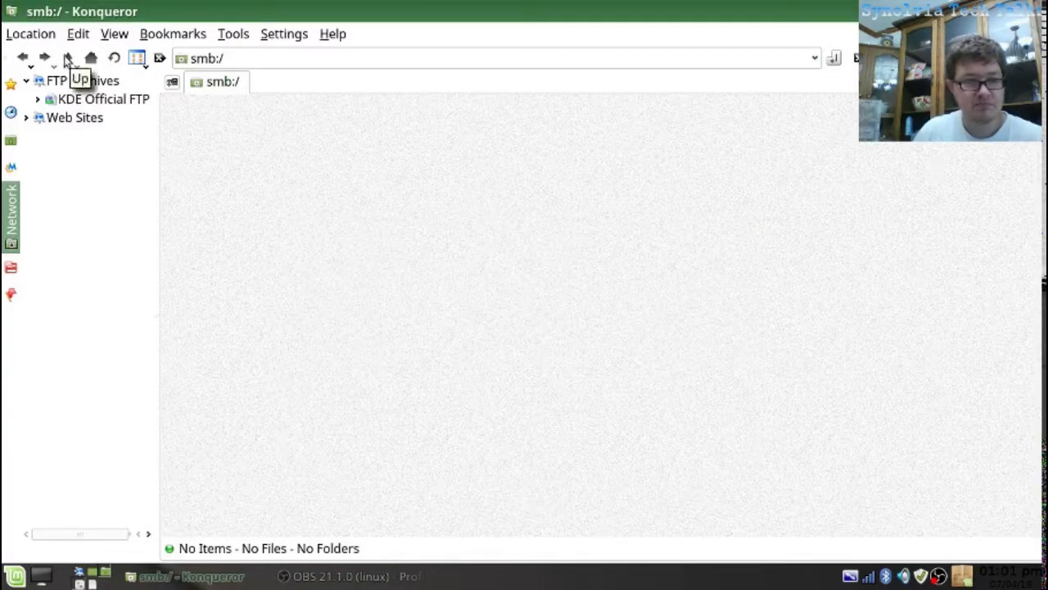
click(23, 58)
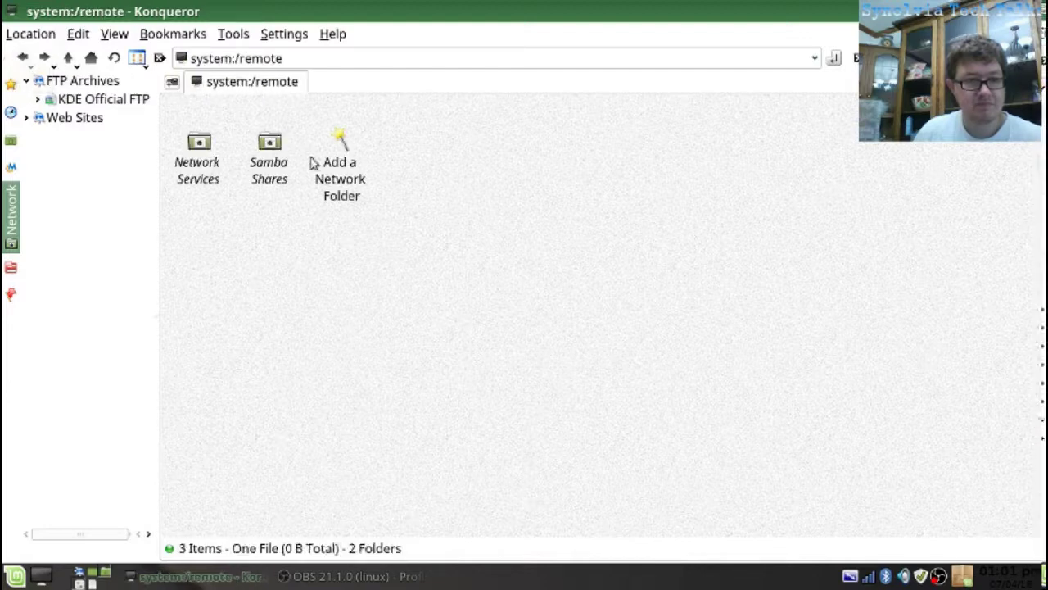
click(351, 190)
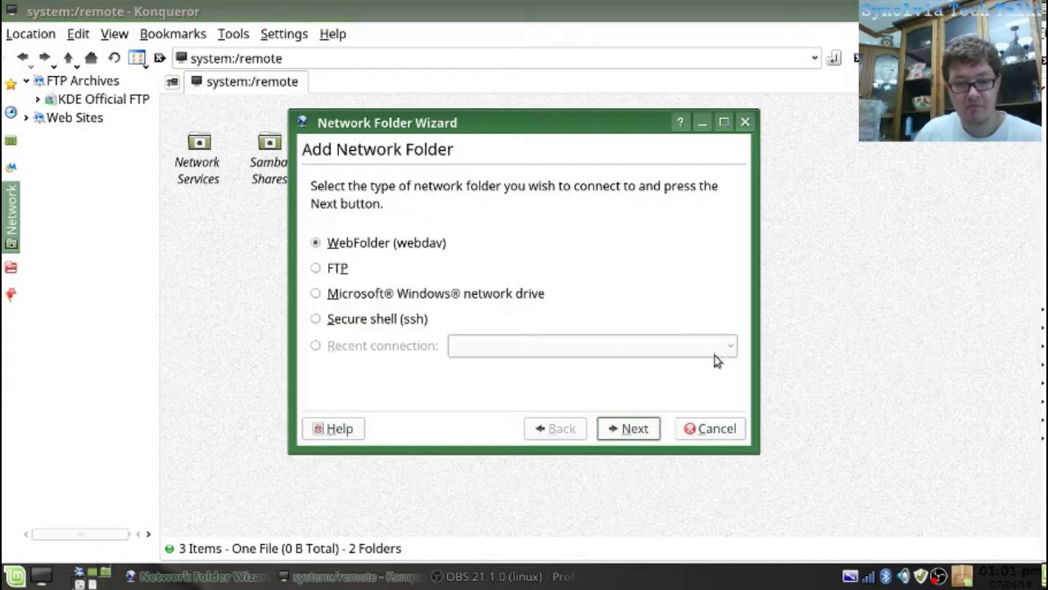
- Choose the Windows network drive connection type in the Network Folder Wizard
click(358, 302)
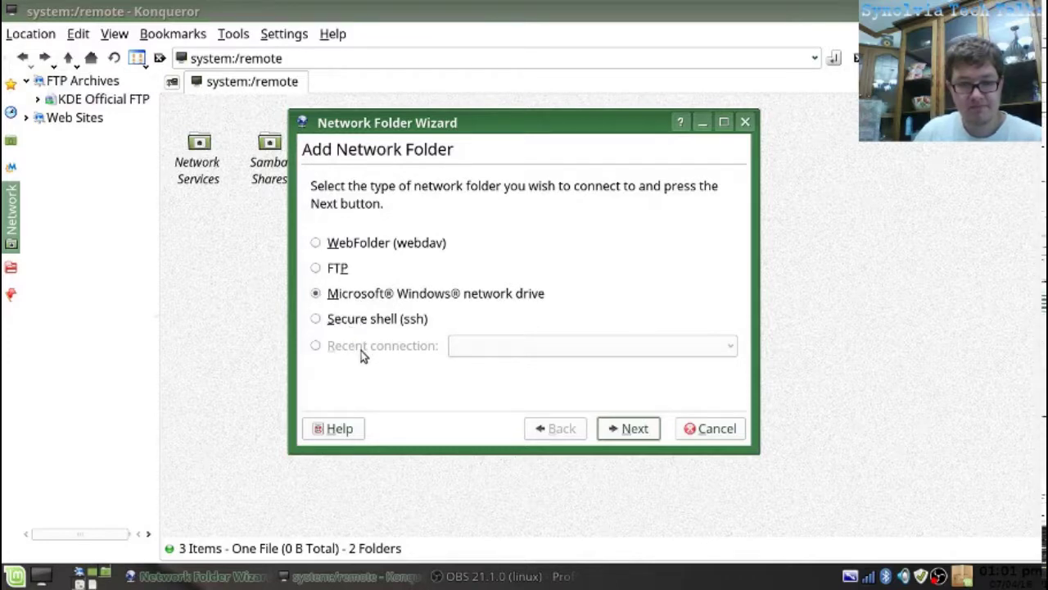
click(366, 322)
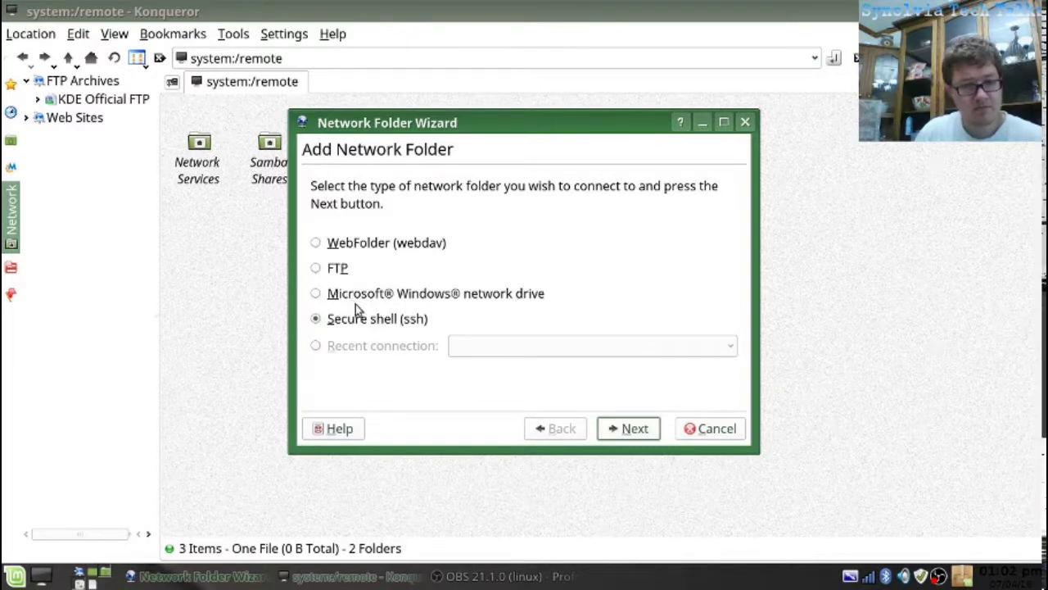
click(399, 294)
click(655, 427)
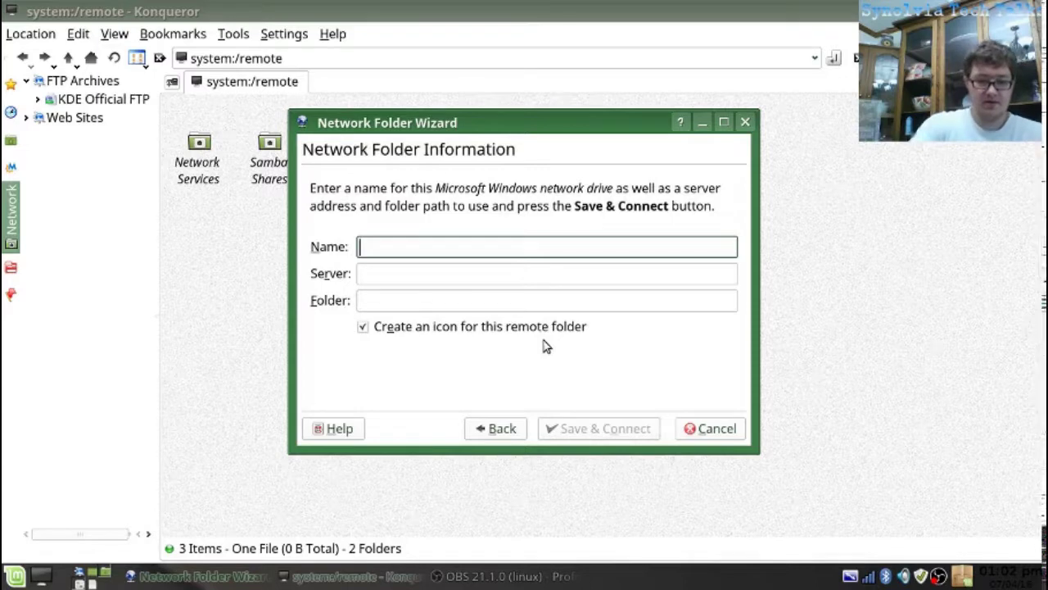
- Enter the name 'Server PC' and the server address smb://10.42.0.1/
text(S)
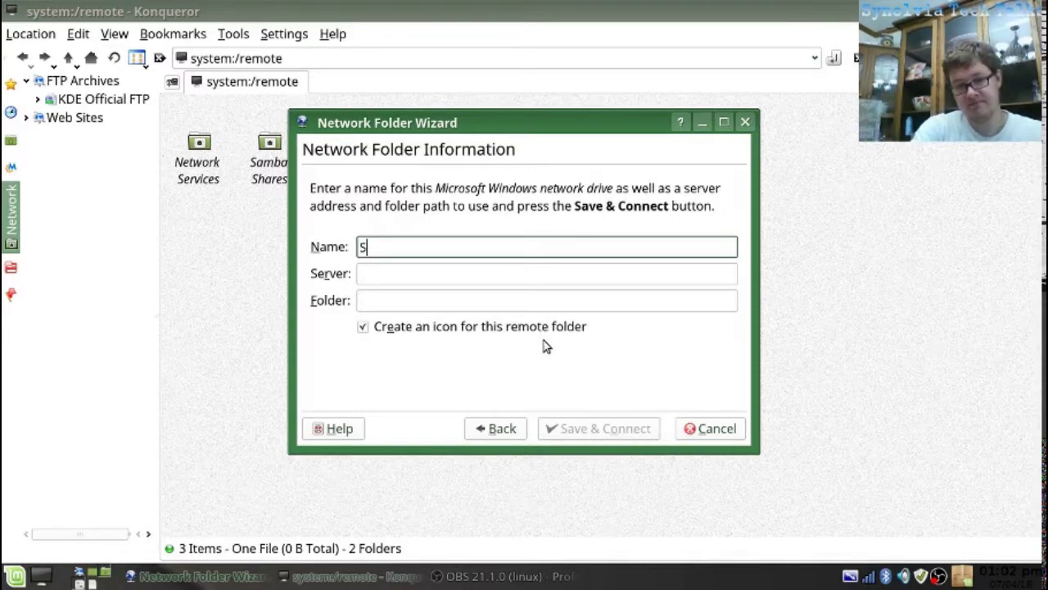
text(erver)
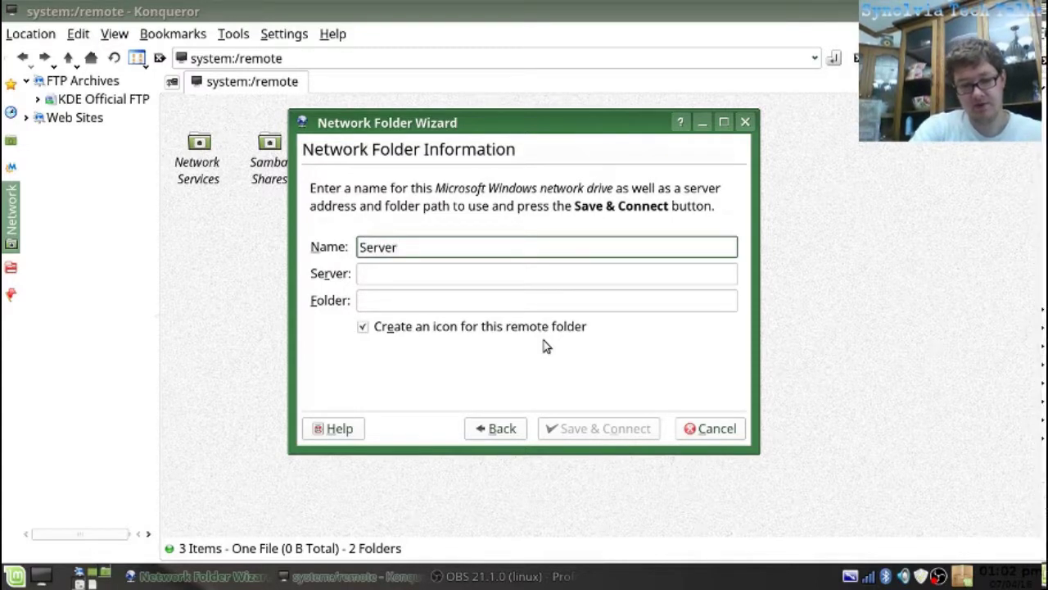
text( PC)
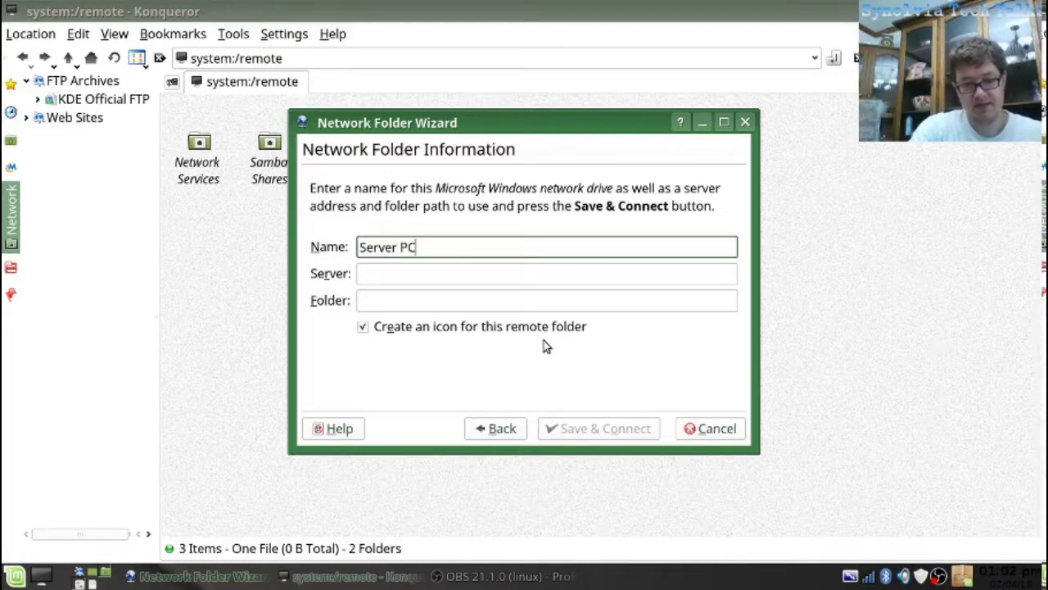
key(Tab)
key(Tab)
key(shift+Tab)
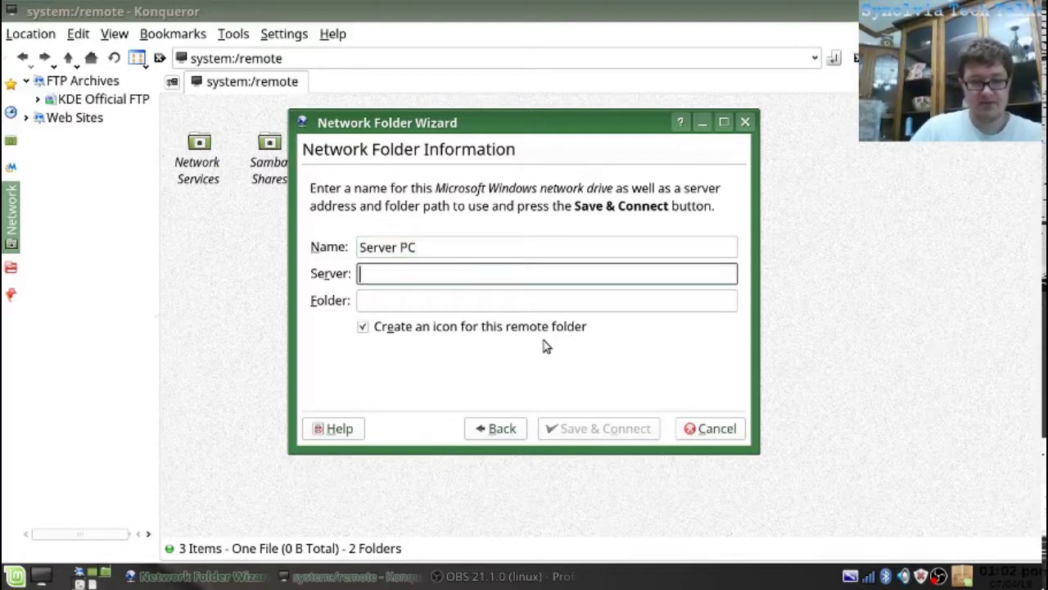
text(smb)
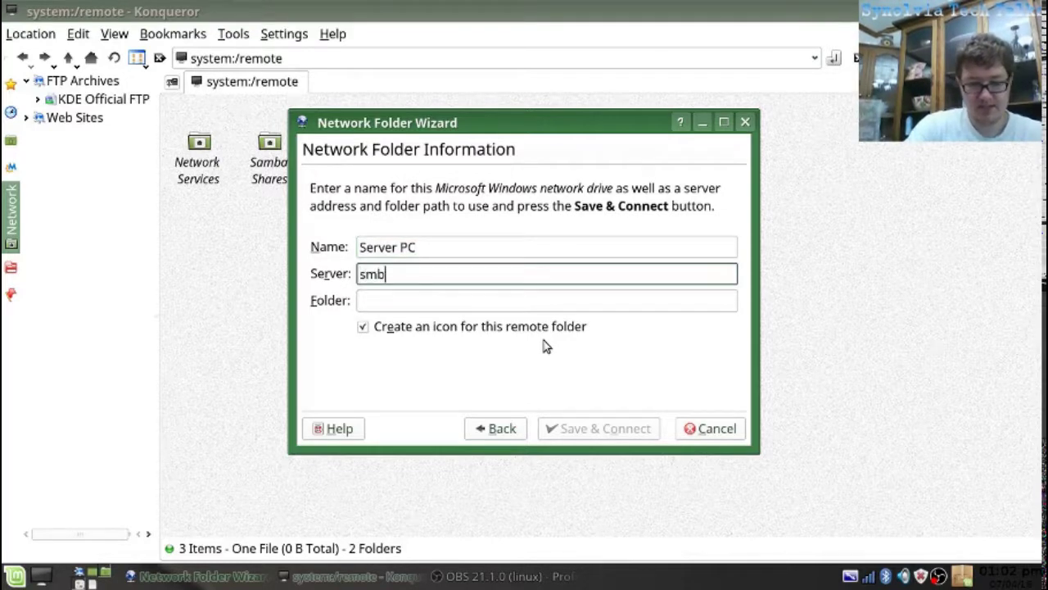
text(://)
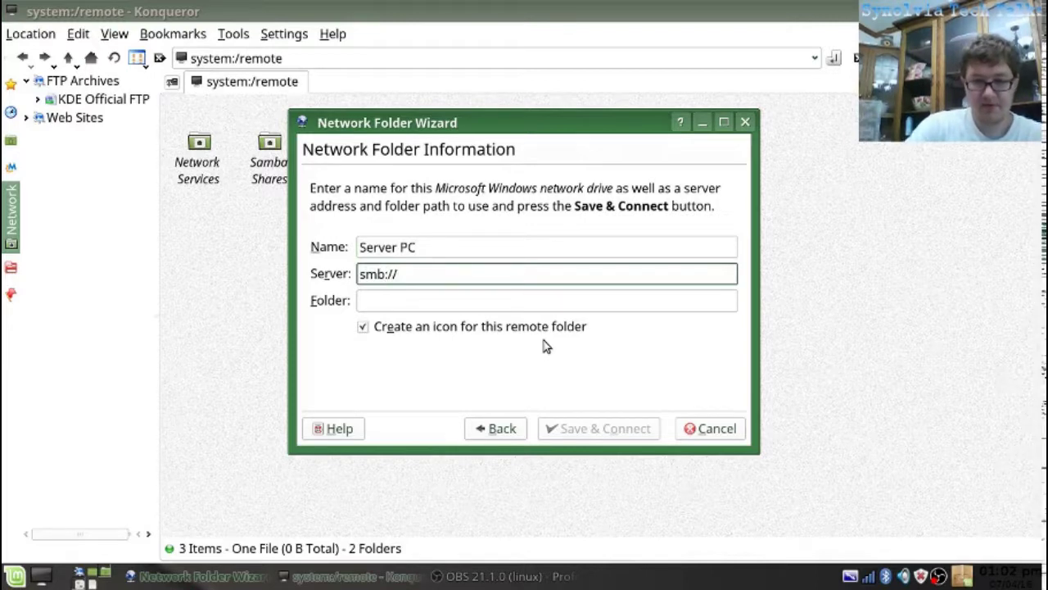
text(10.42.0)
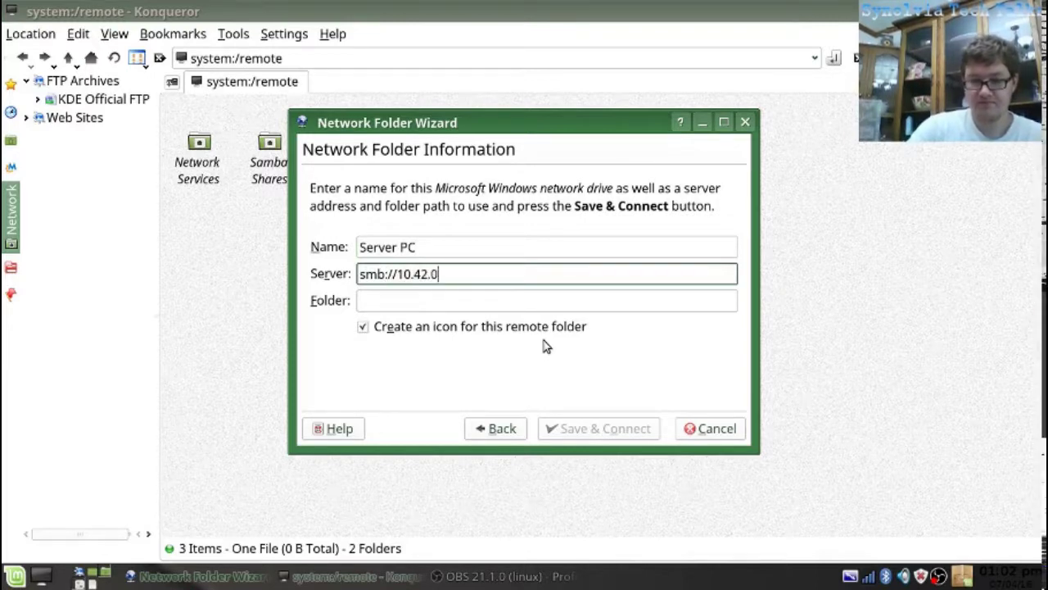
text(.1)
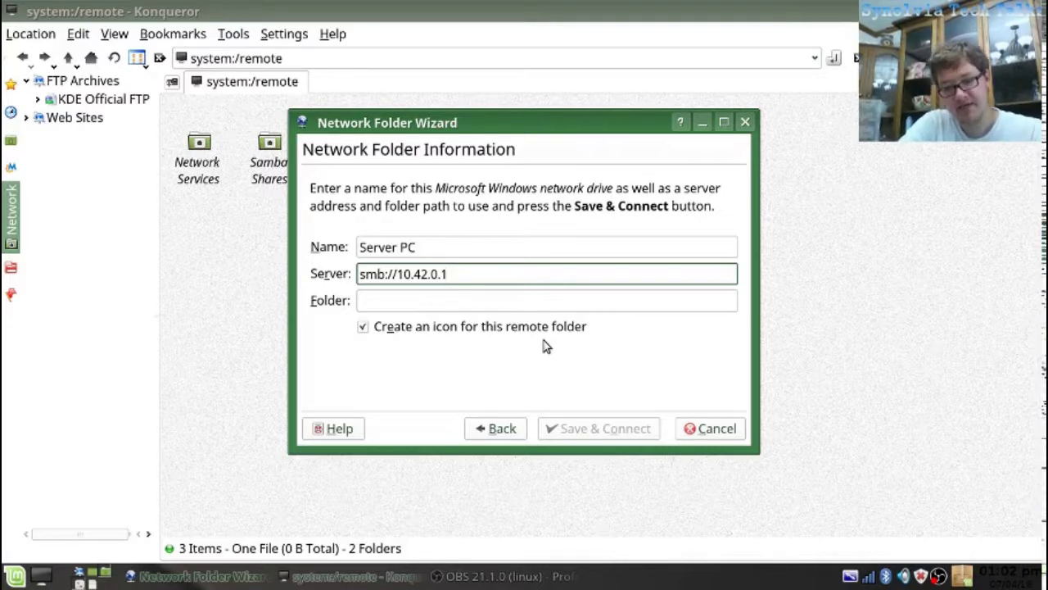
text(/)
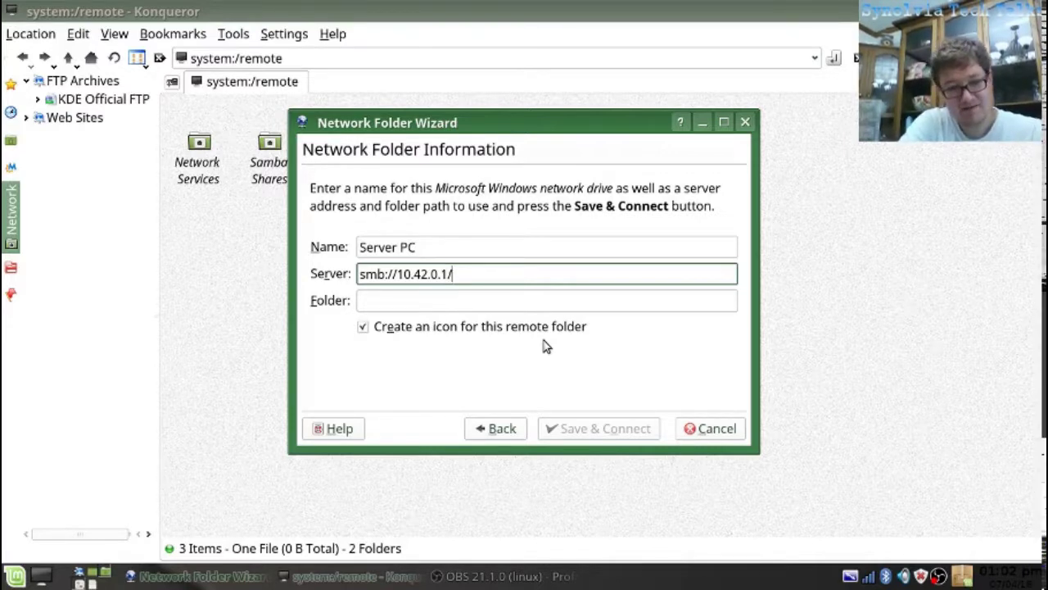
key(Tab)
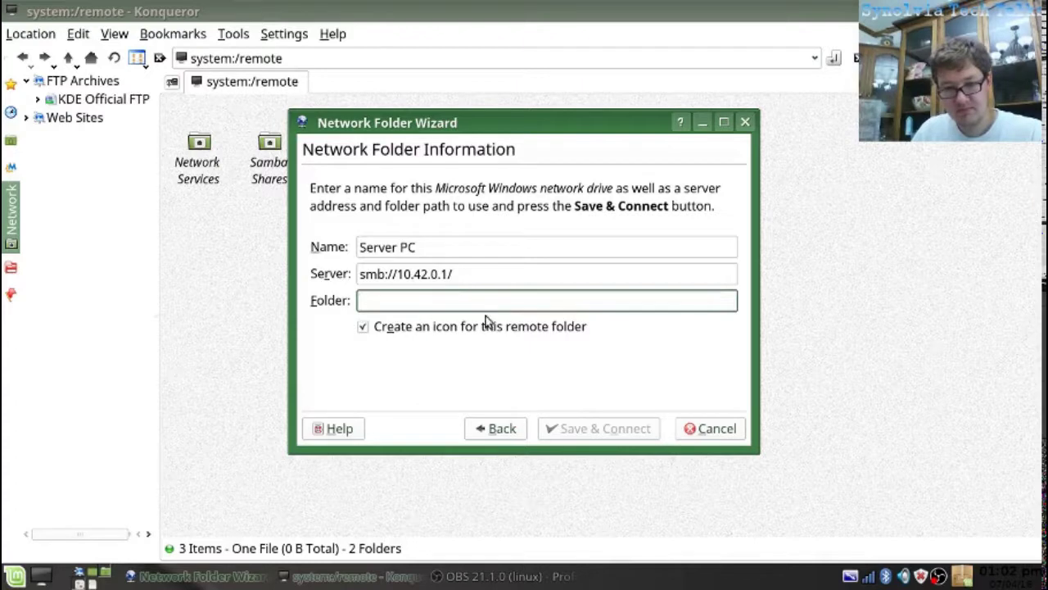
- Set the folder to Music, rename it 'Server Music', Save & Connect, and dismiss the error
text(M)
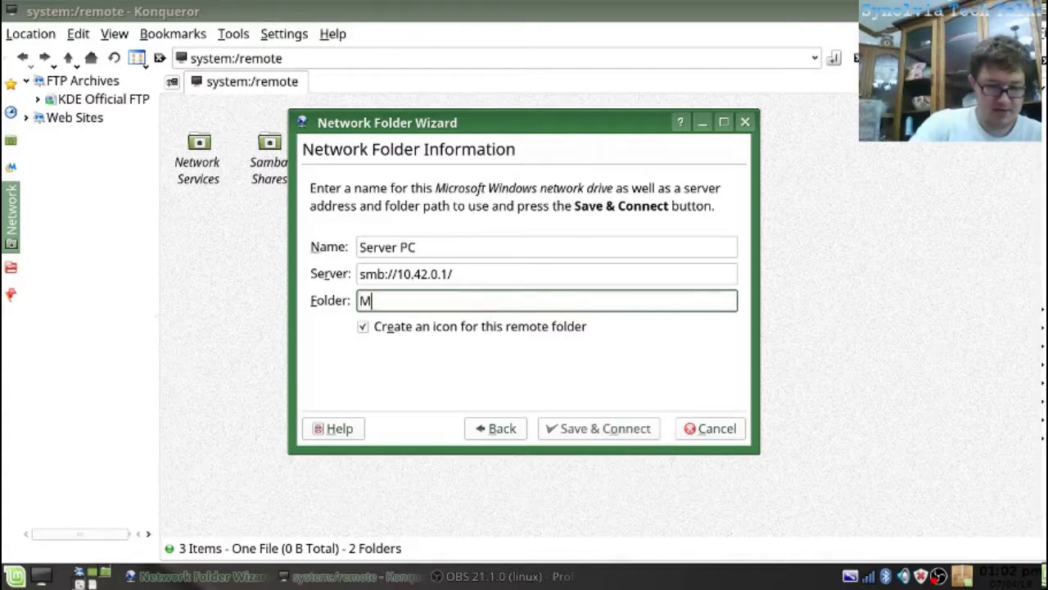
text(usuc)
key(BackSpace)
key(BackSpace)
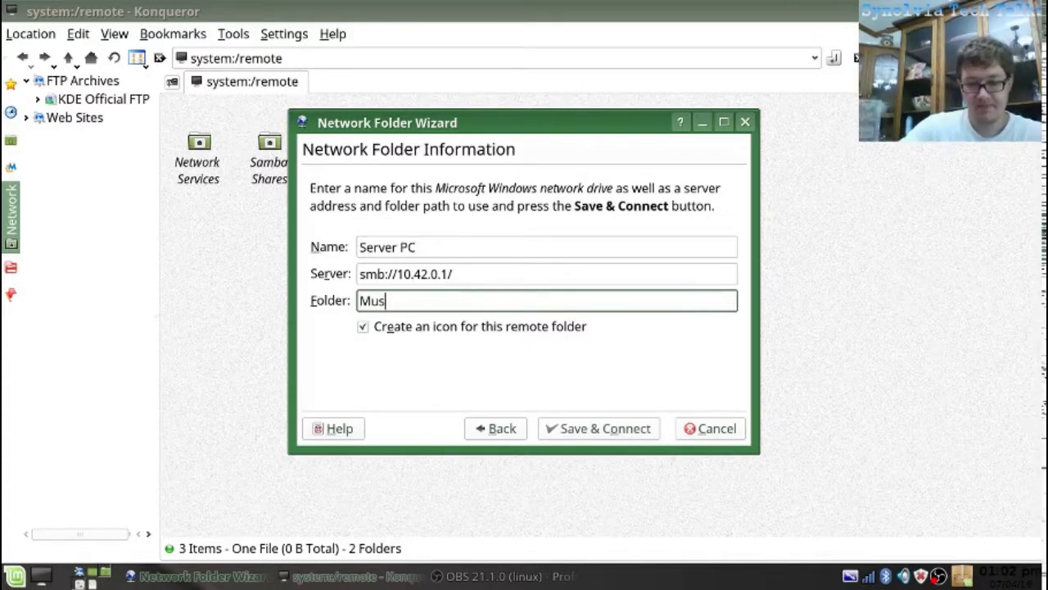
text(ic)
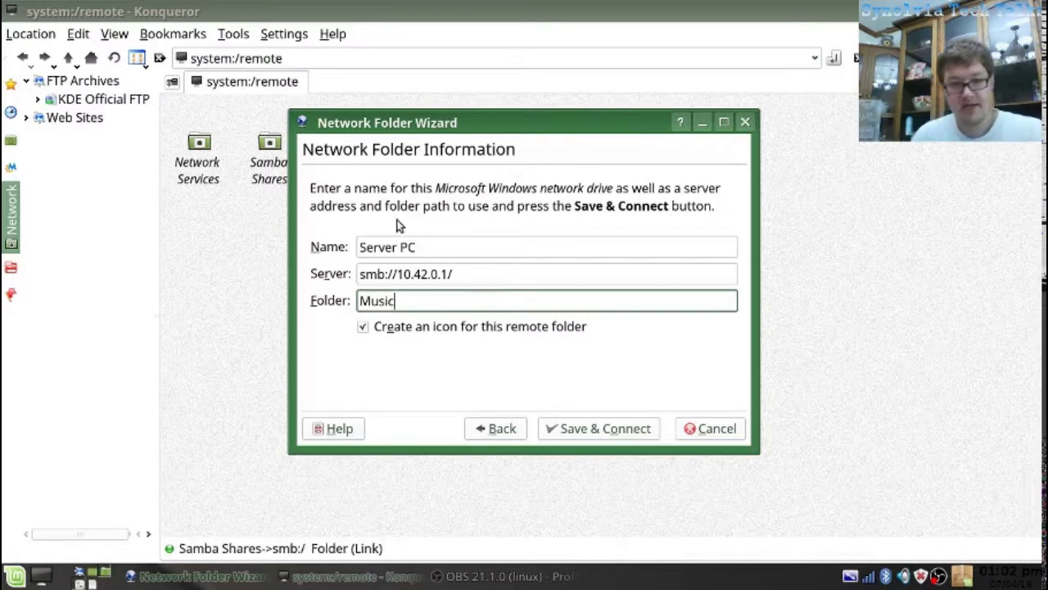
drag(429, 247, 401, 247)
text(Music)
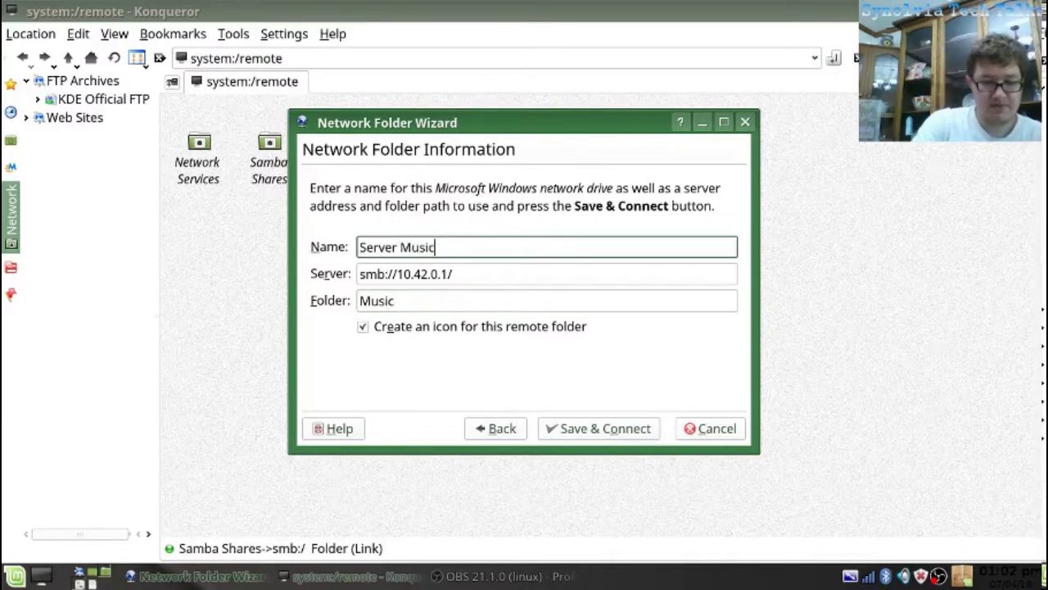
click(592, 427)
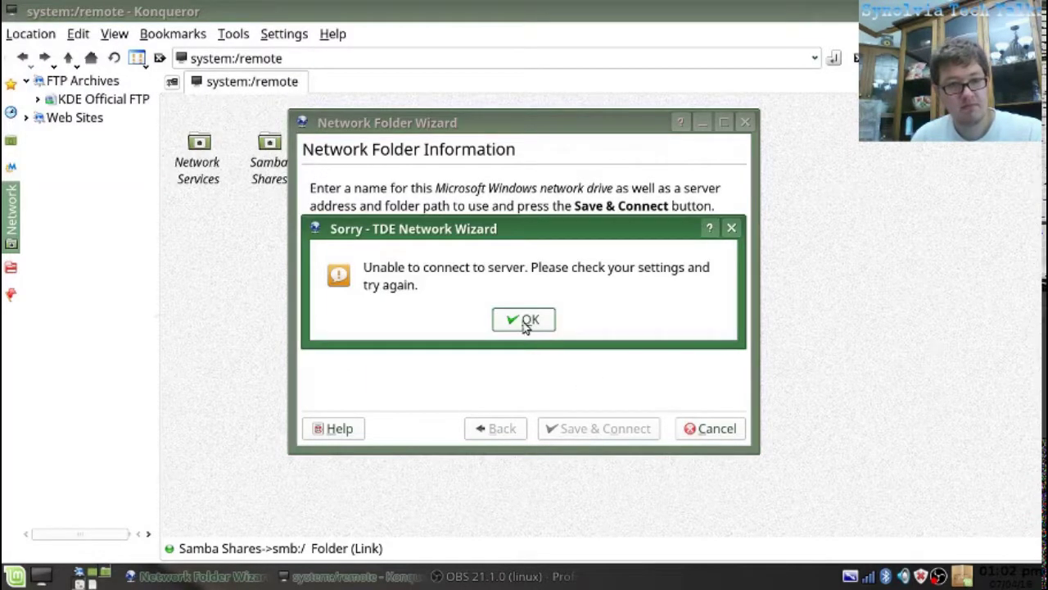
click(525, 320)
- Cancel the wizard, open Samba Shares, load smb://10.42.0.1, and open its Pictures folder
click(700, 422)
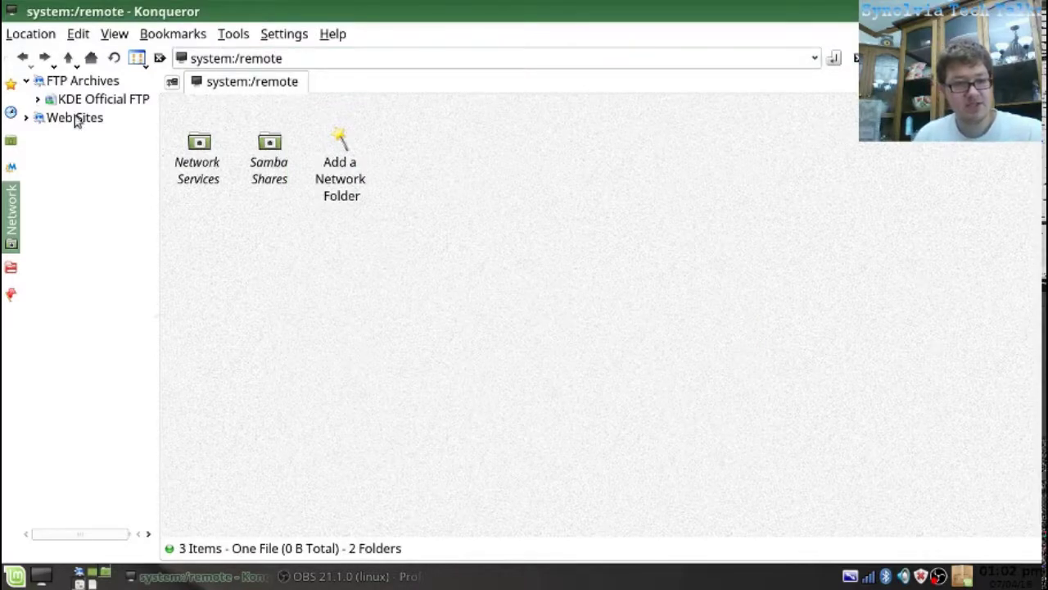
click(277, 164)
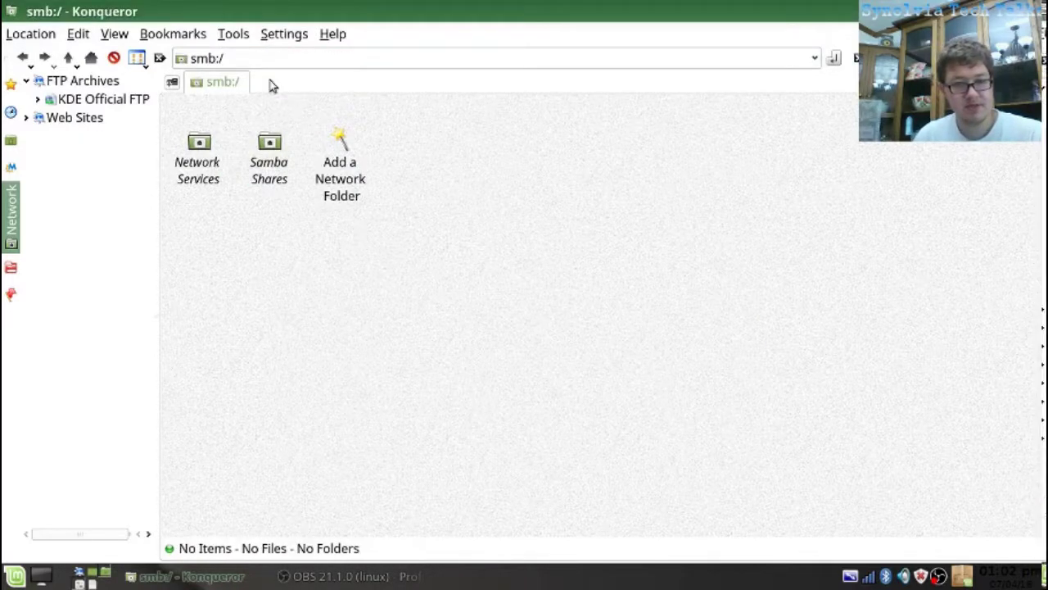
click(255, 64)
text(10.42)
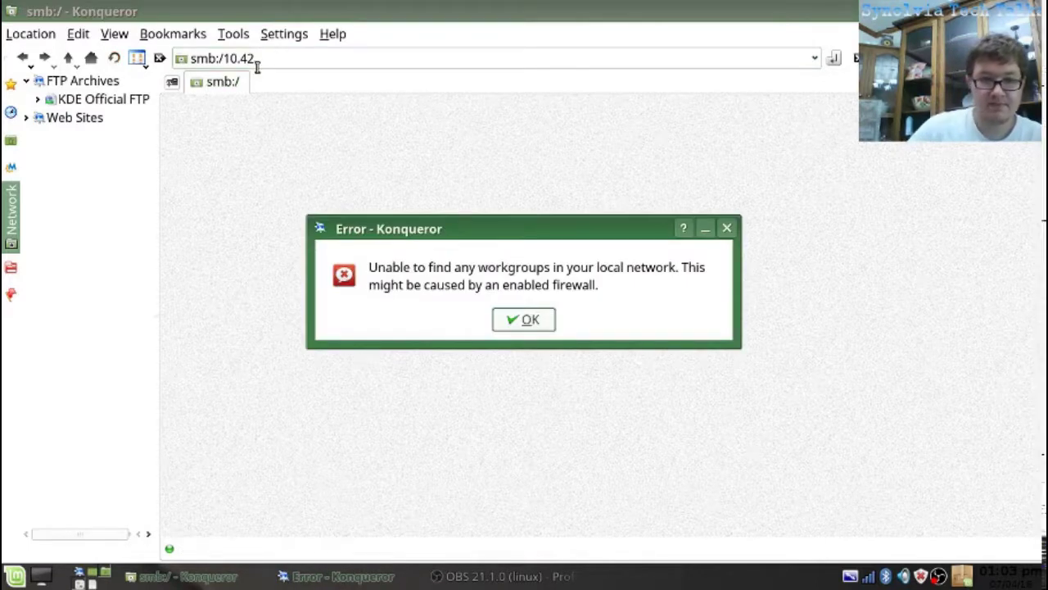
click(532, 323)
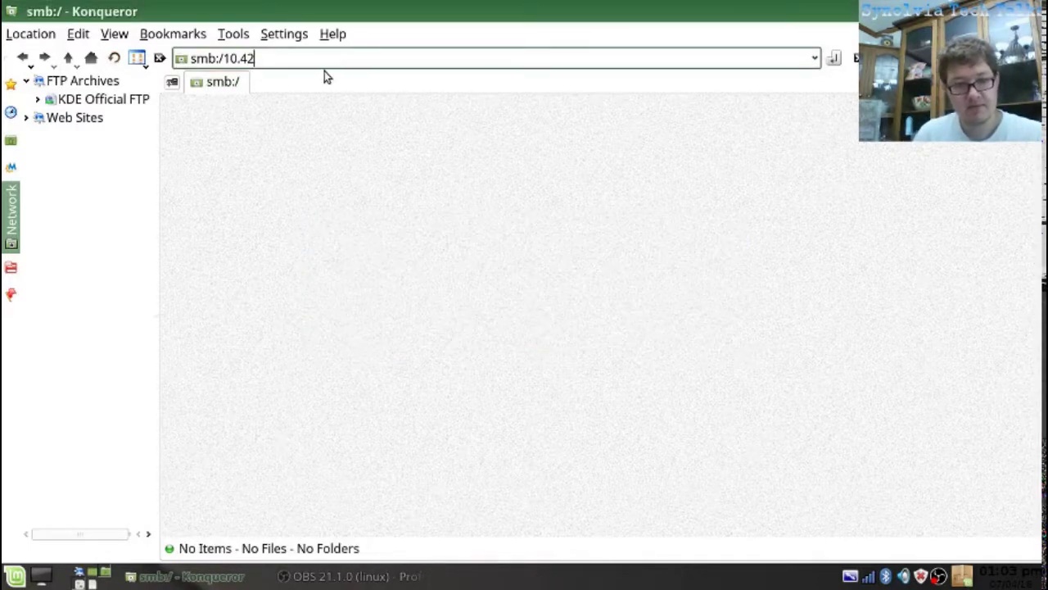
text(0)
key(BackSpace)
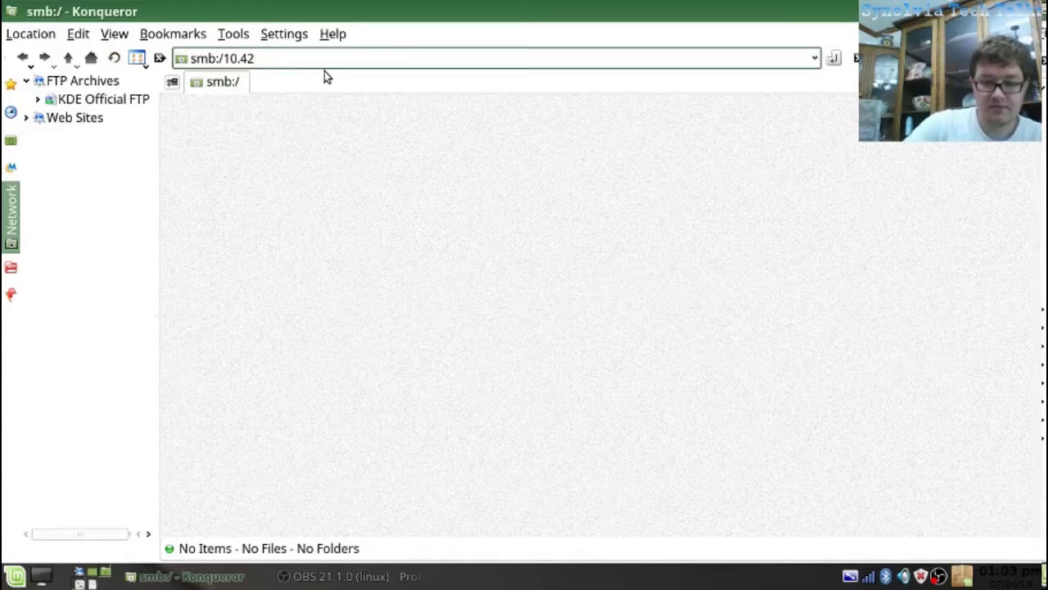
text(.0.)
text(1)
key(Return)
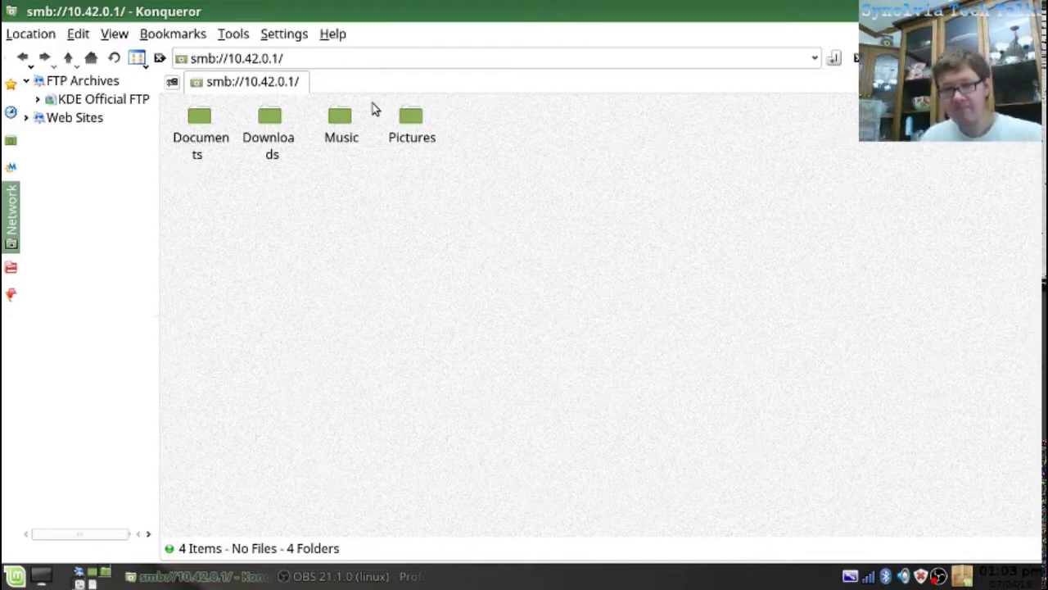
click(406, 129)
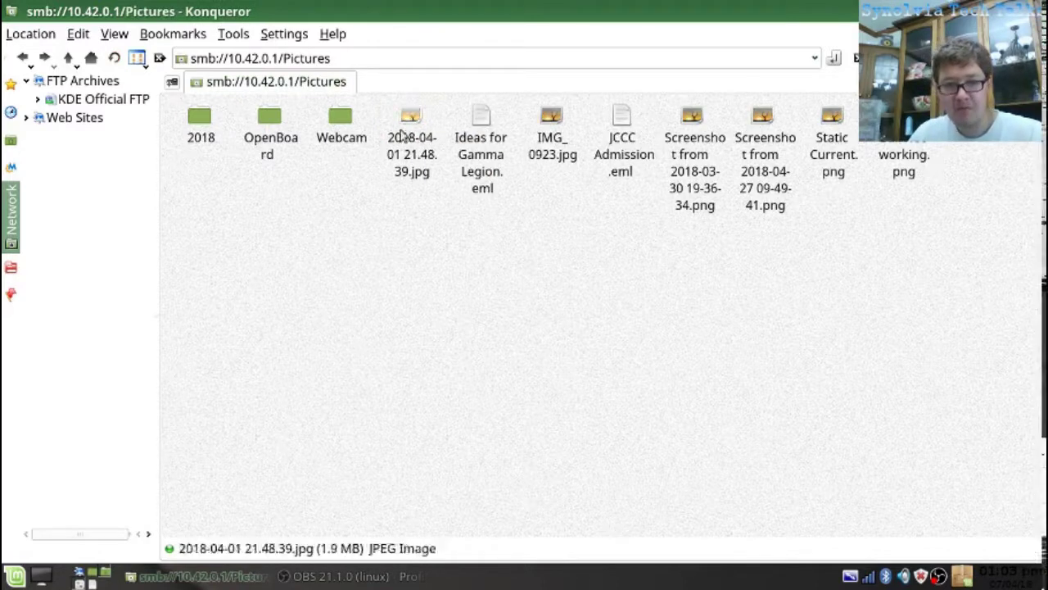
- View the photo 2018-04-01 21.48.39.jpg, scrolling around it, then return to Pictures
click(421, 145)
double_click(420, 145)
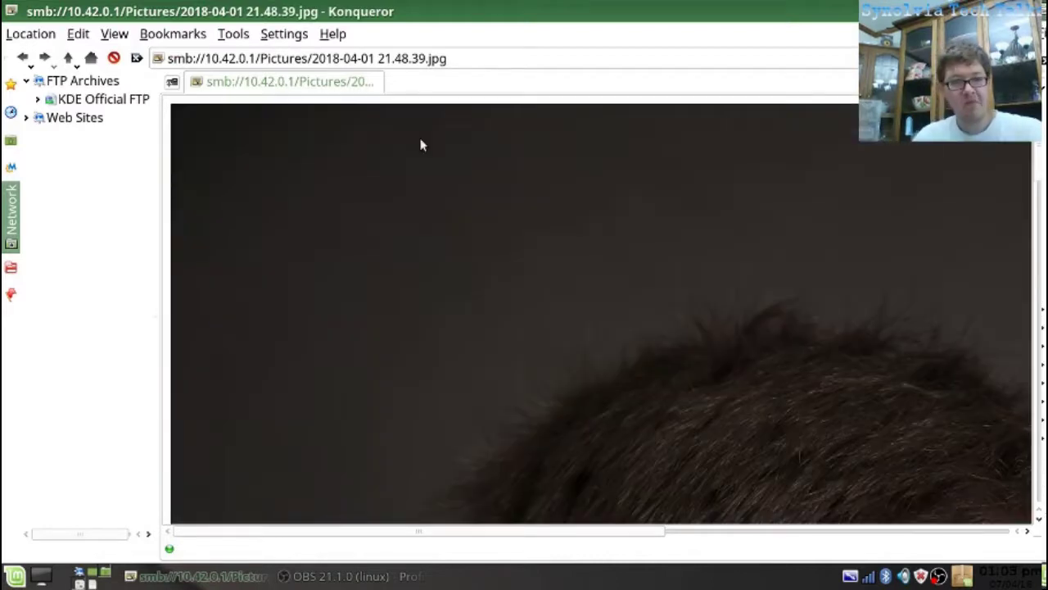
scroll(796, 236, down, 8)
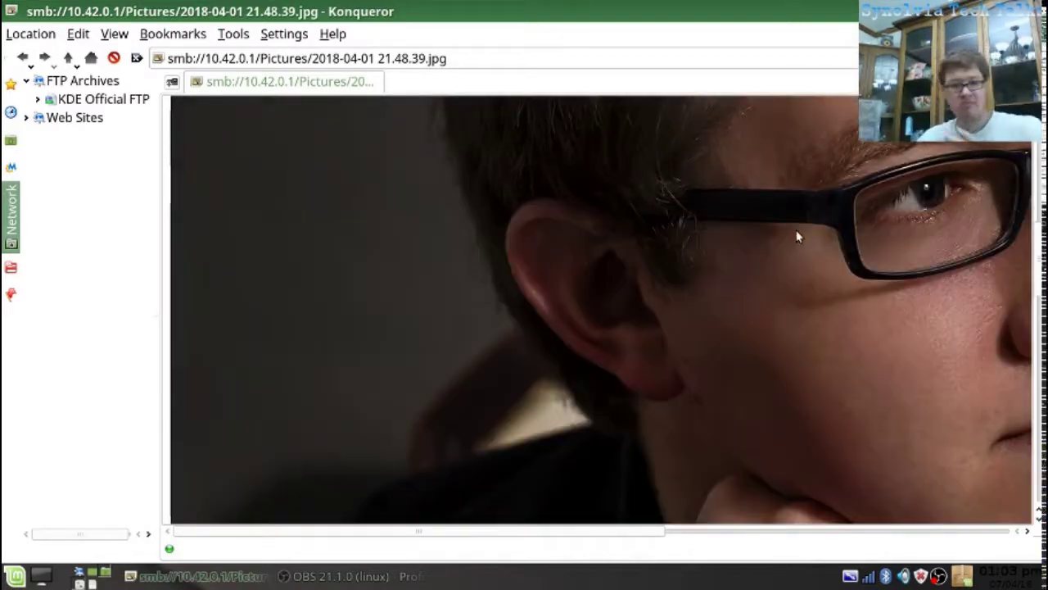
scroll(796, 236, up, 3)
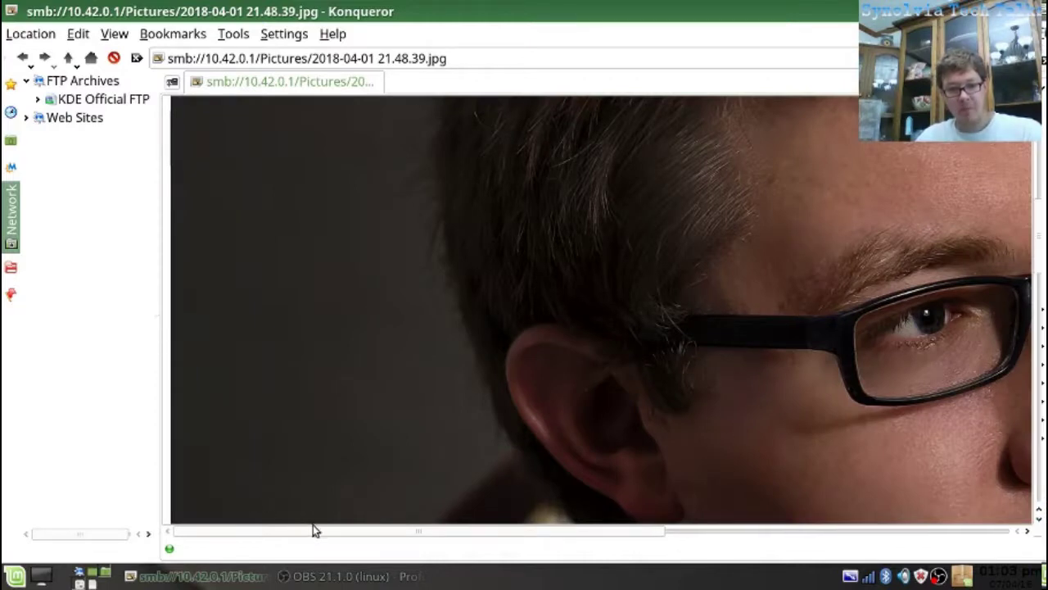
drag(313, 529, 546, 559)
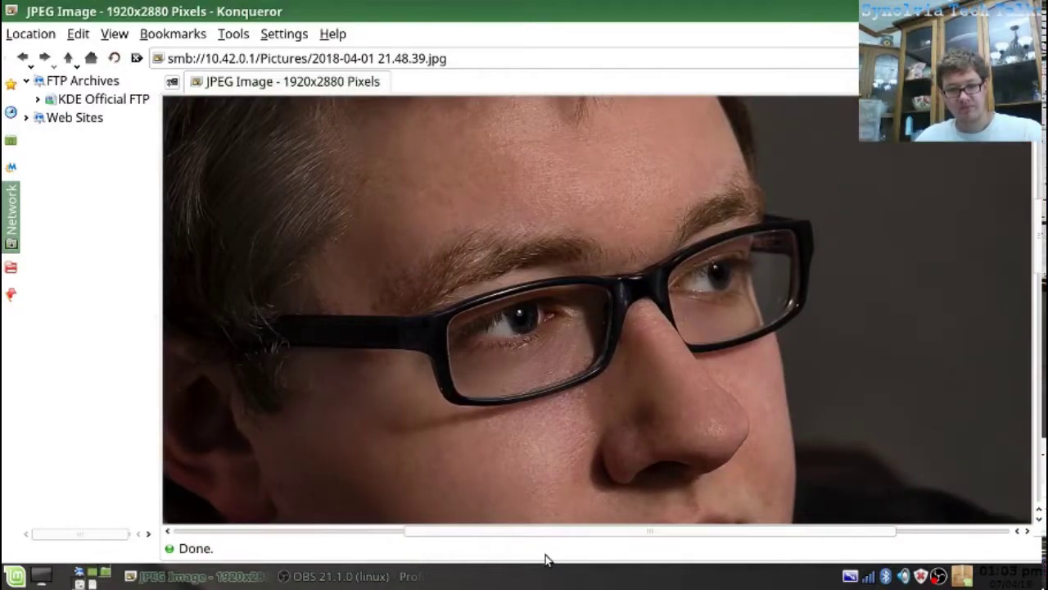
scroll(606, 336, down, 3)
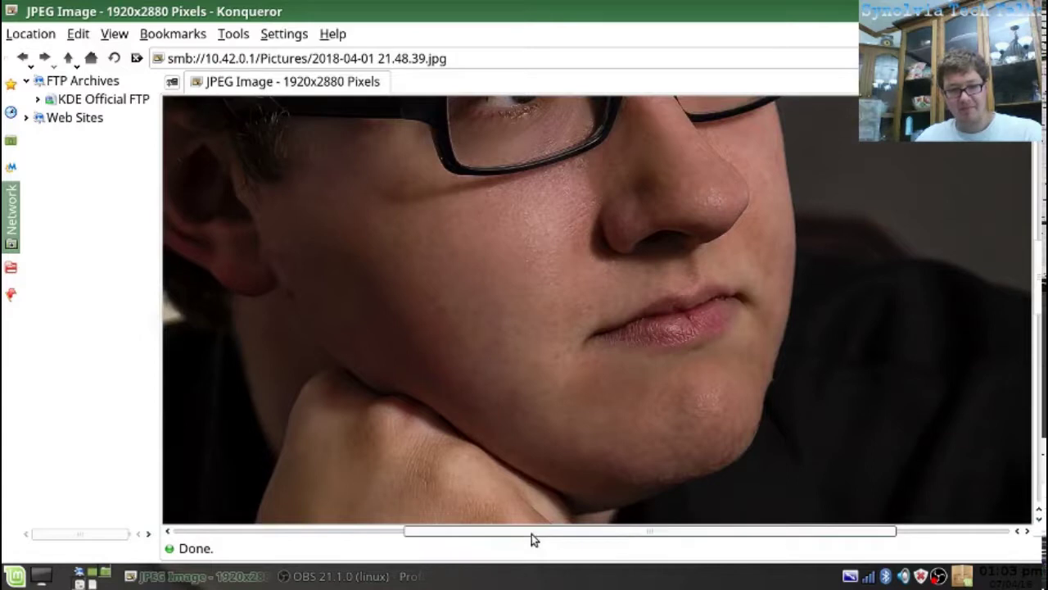
drag(485, 532, 283, 531)
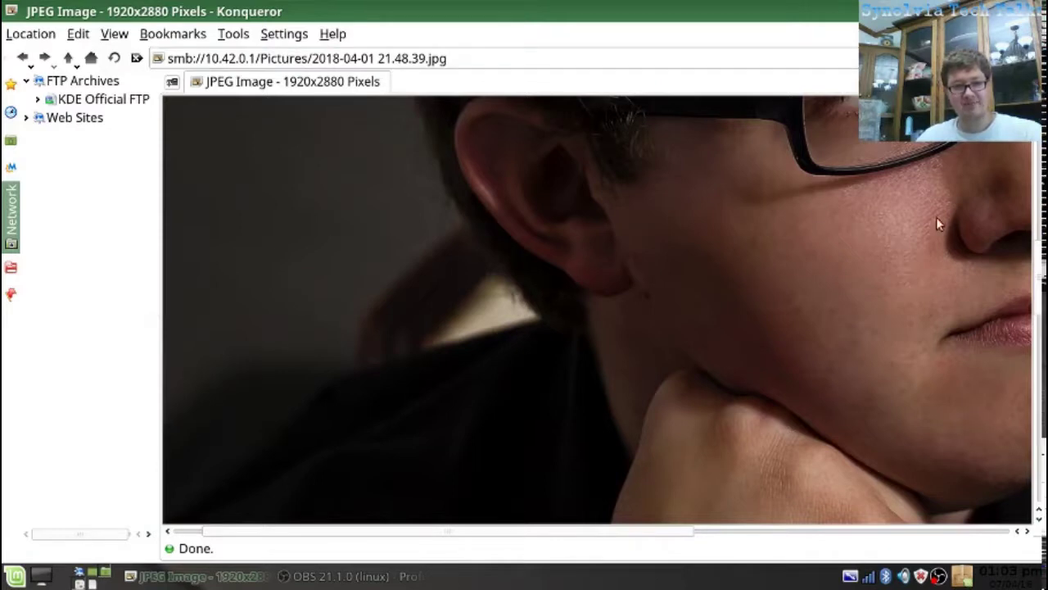
click(22, 58)
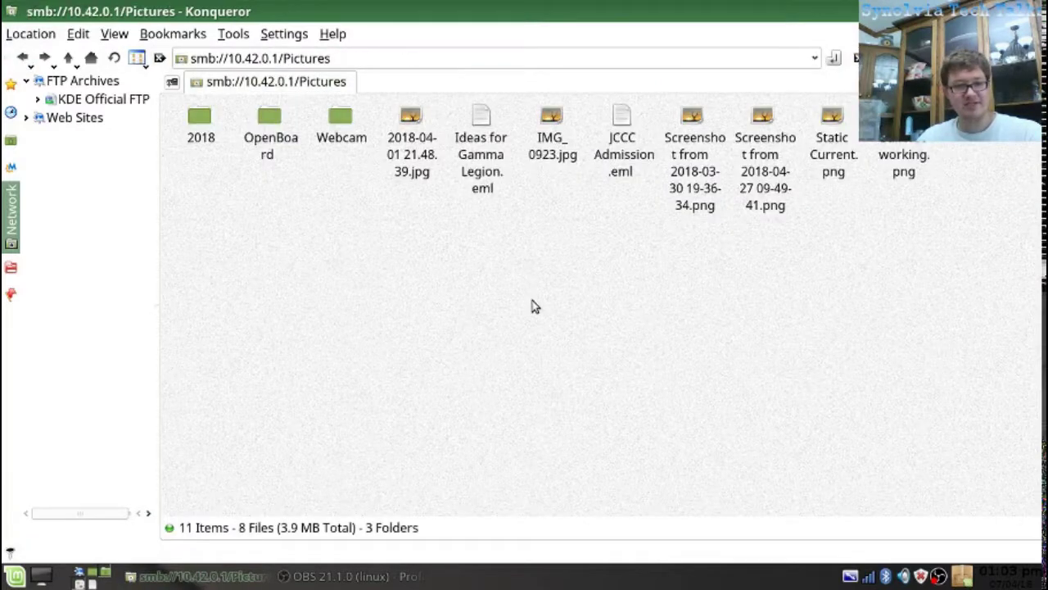
click(913, 159)
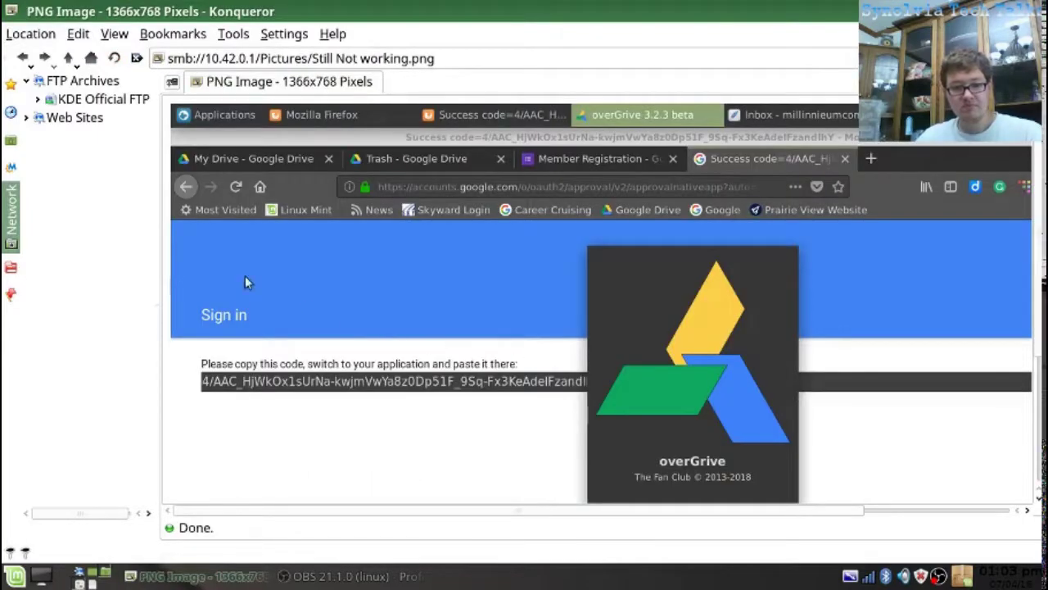
click(22, 58)
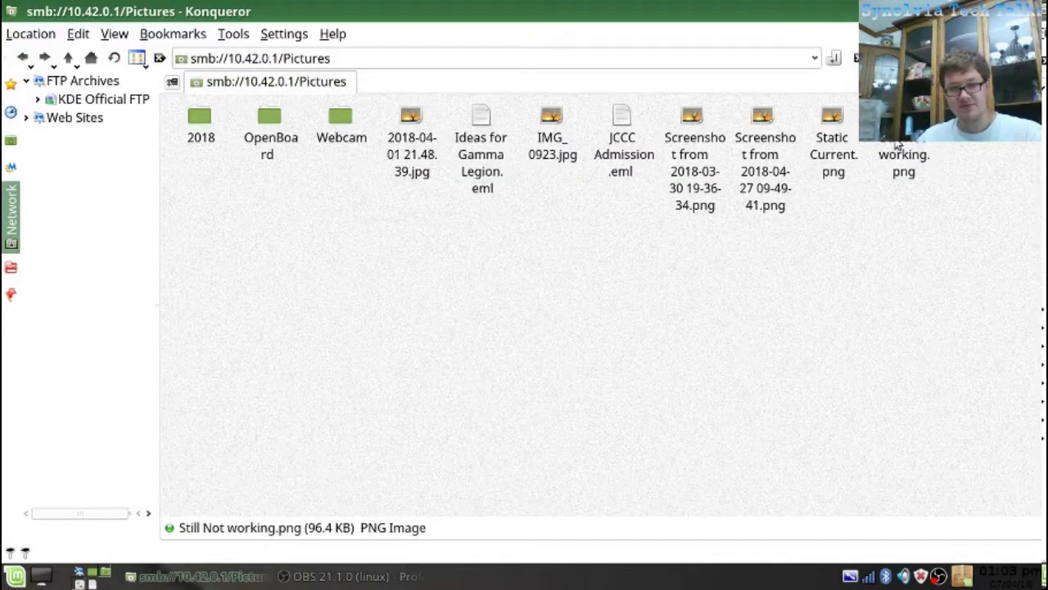
click(837, 136)
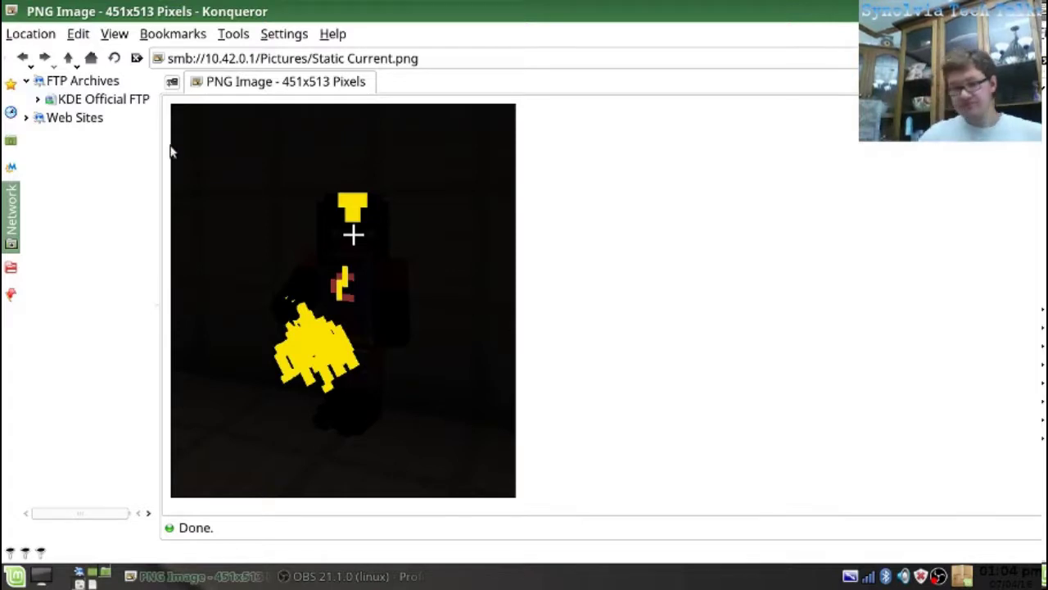
click(23, 59)
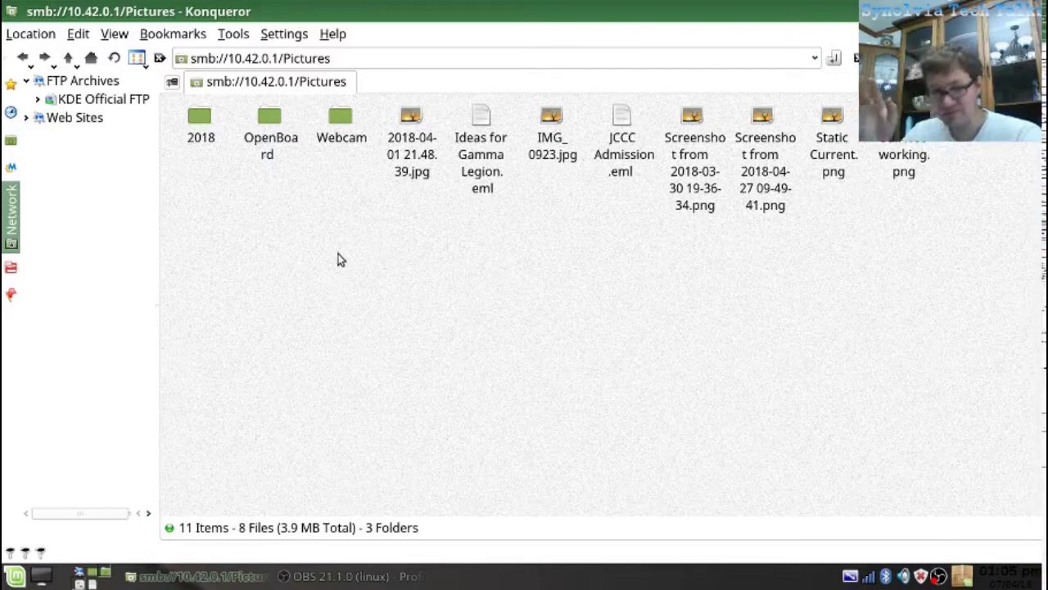
- Open Configure Konqueror and browse its pages from Web Behavior through Web Shortcuts
click(299, 36)
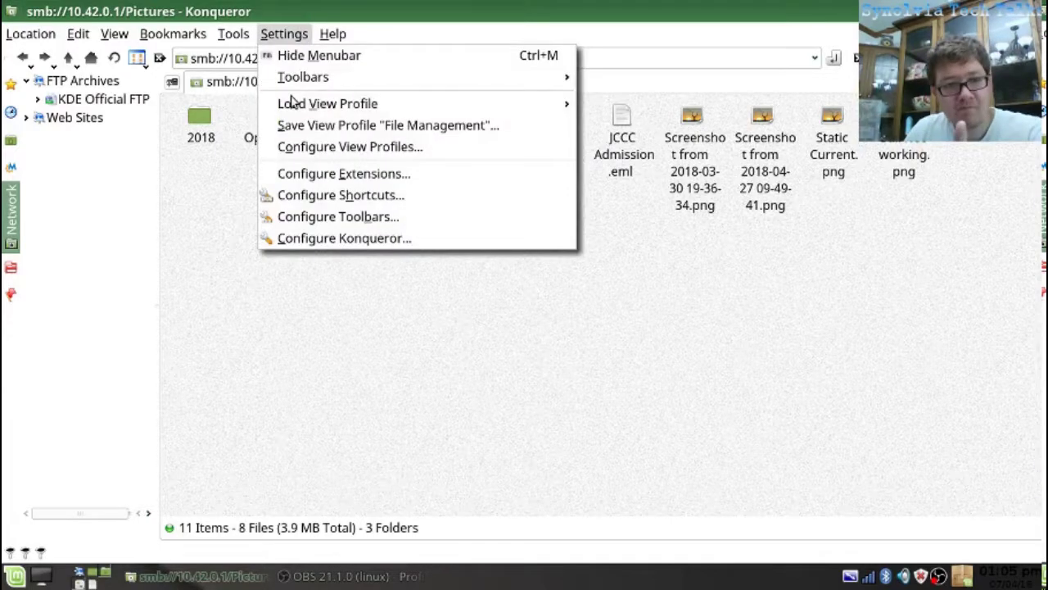
click(323, 237)
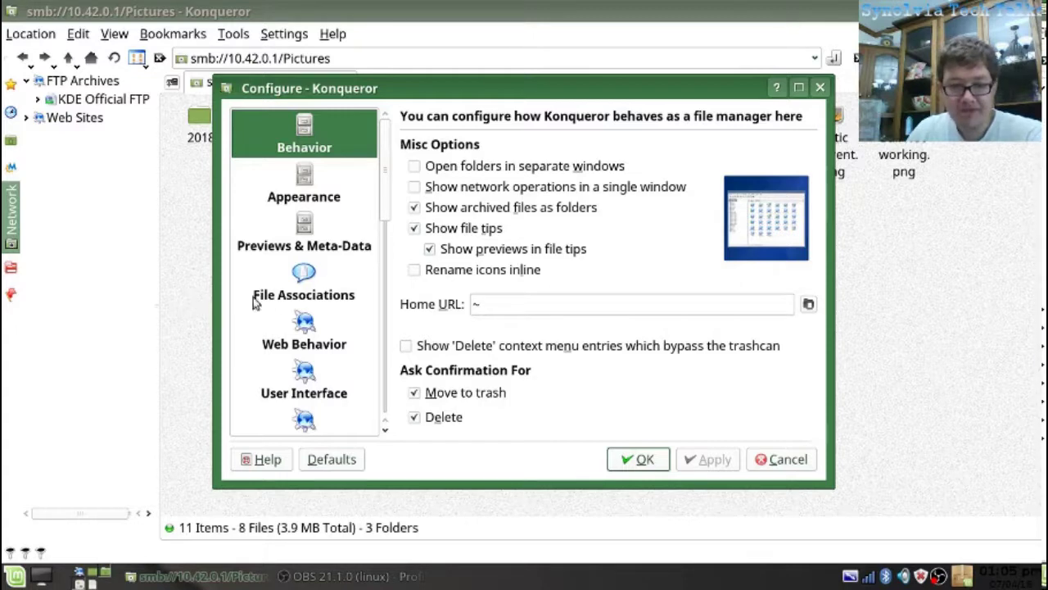
click(300, 337)
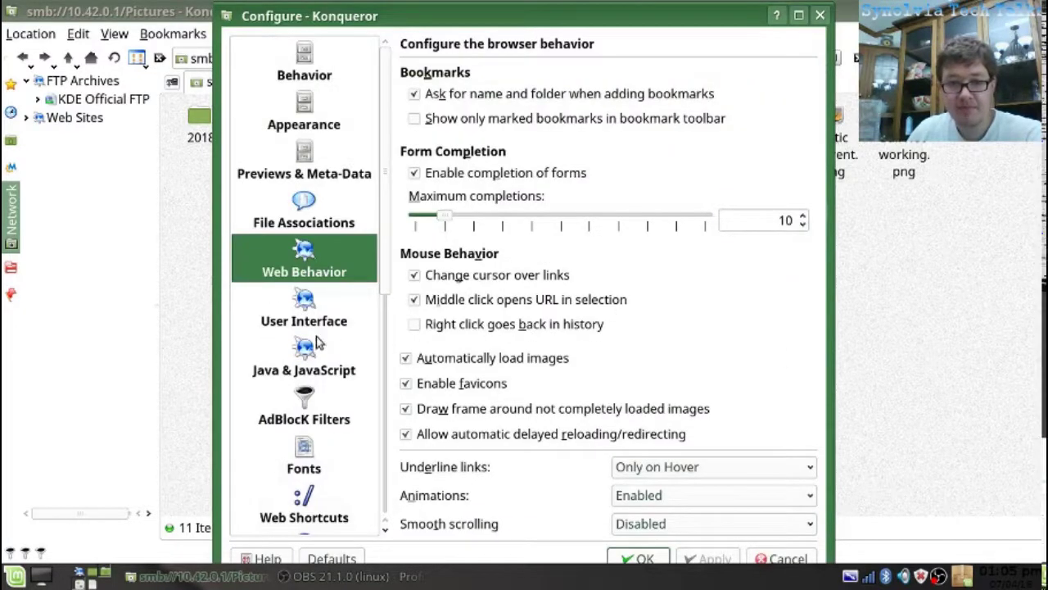
click(313, 108)
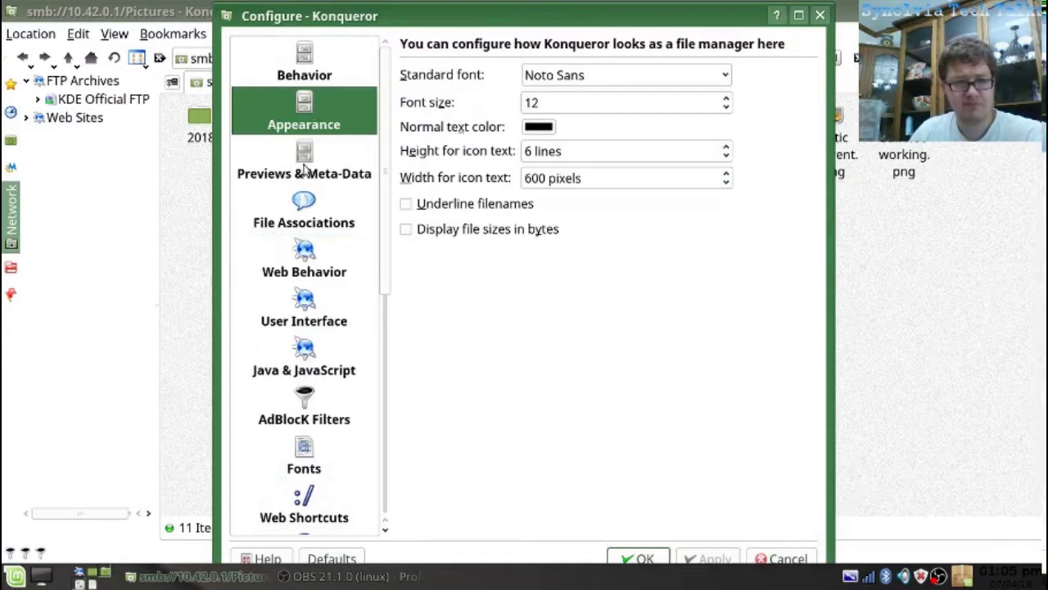
click(305, 163)
click(324, 253)
click(343, 328)
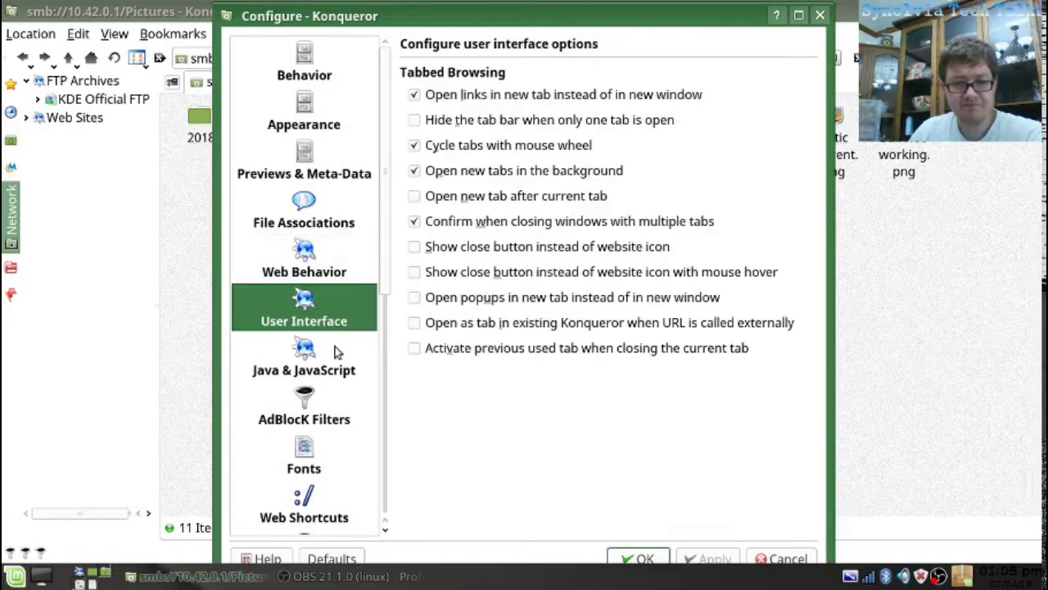
click(341, 360)
click(327, 419)
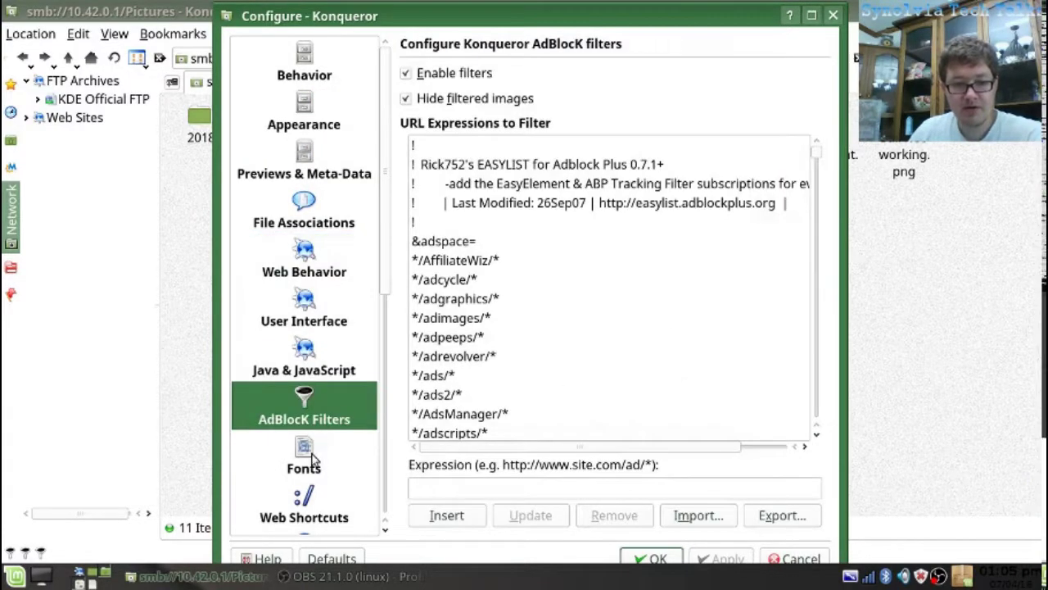
click(317, 457)
click(318, 508)
- Browse the remaining pages to Browser Identification, select Mozilla/5.0, and confirm with OK
scroll(295, 418, down, 5)
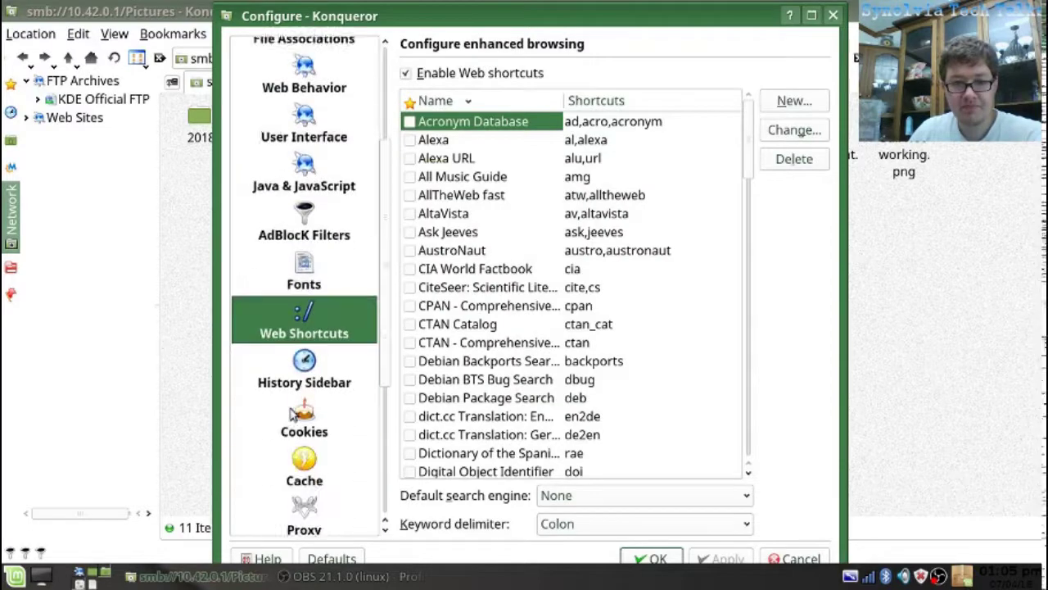
click(292, 337)
click(307, 375)
click(313, 424)
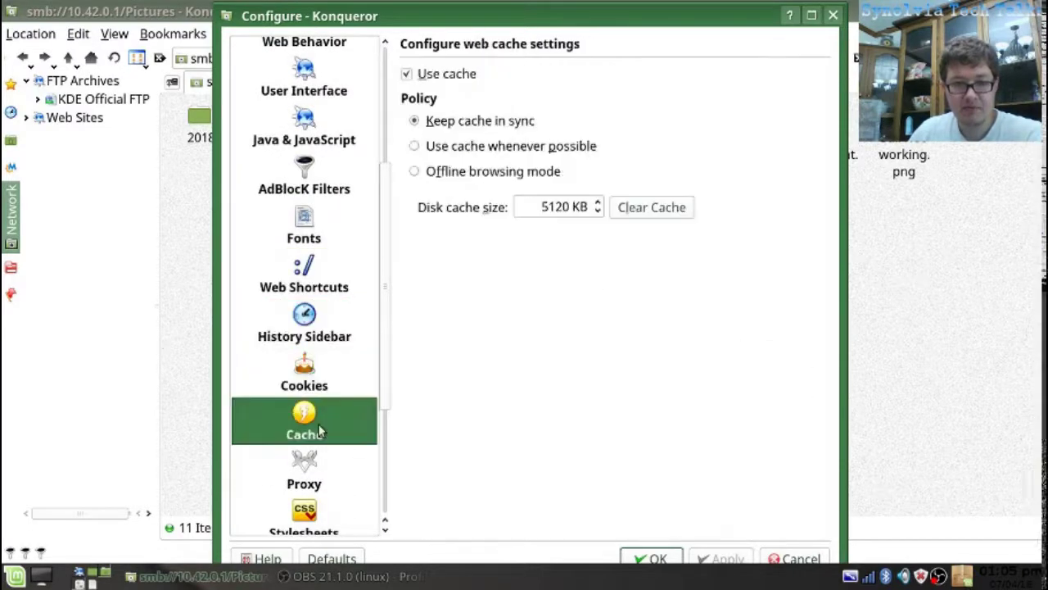
click(324, 490)
click(316, 521)
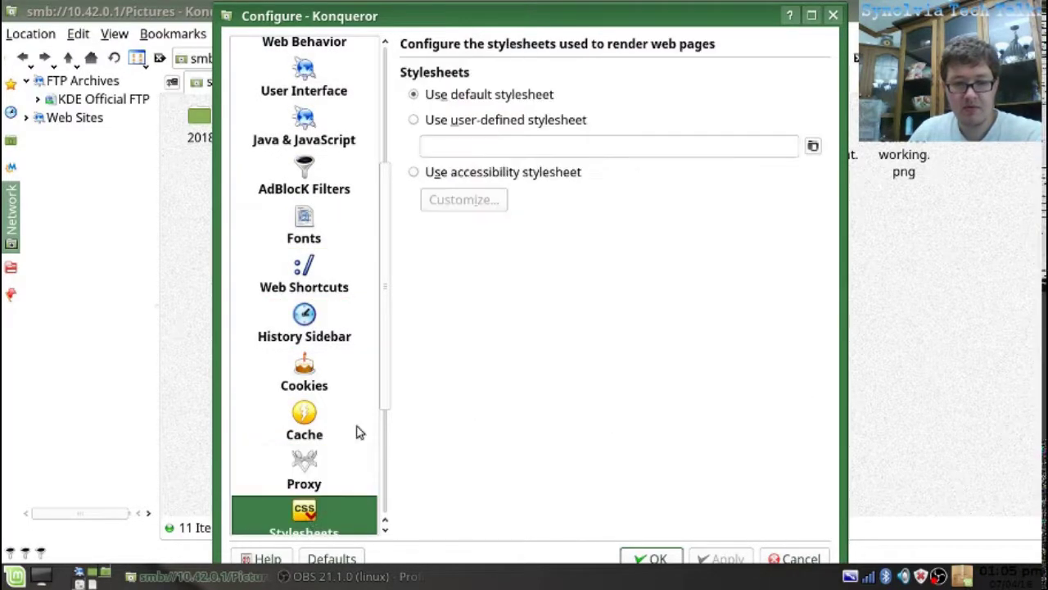
scroll(351, 423, down, 4)
click(314, 385)
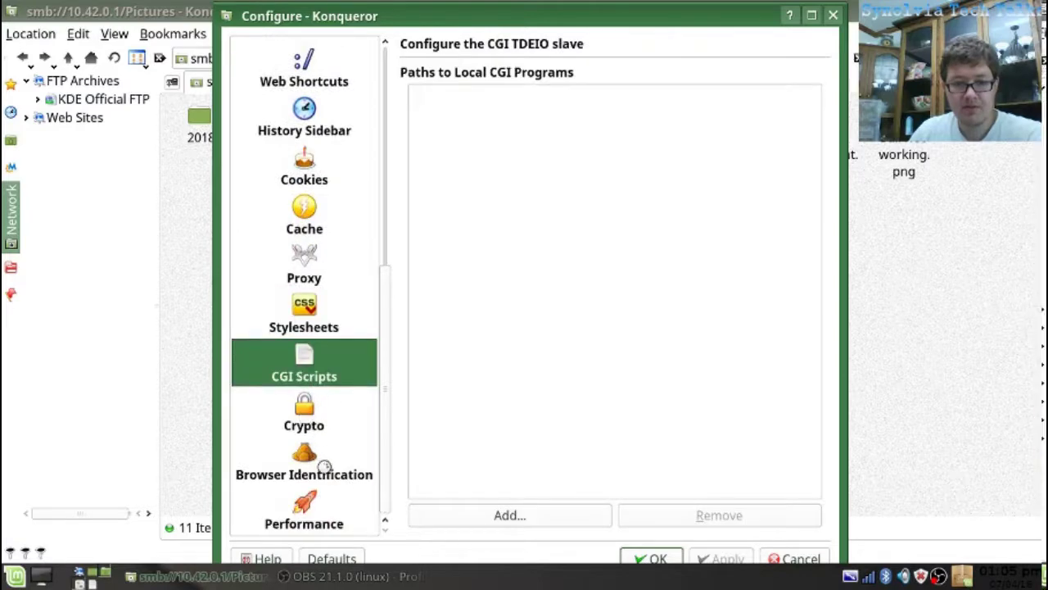
click(309, 428)
click(311, 468)
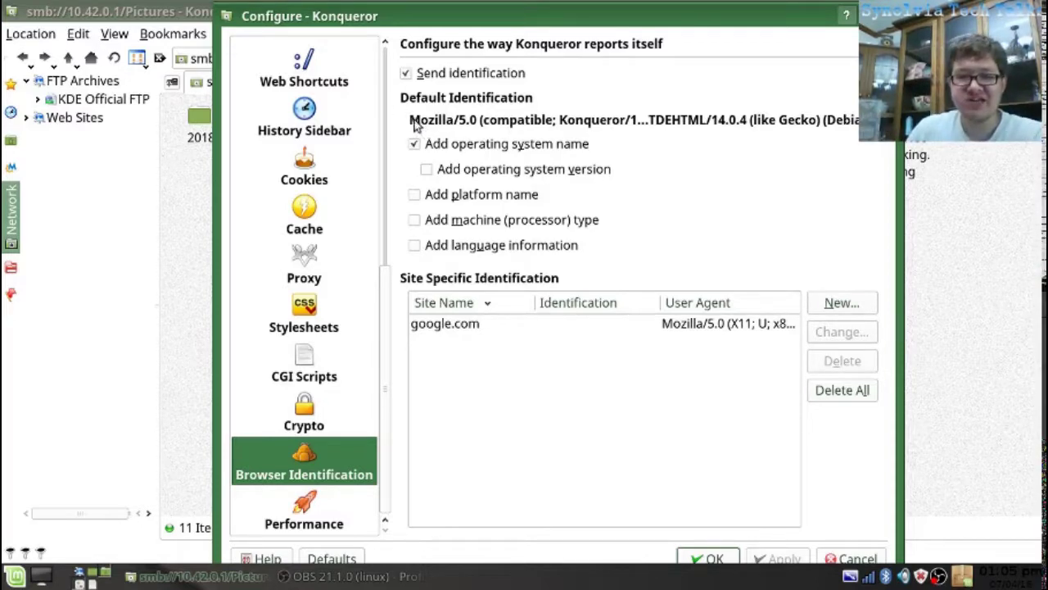
drag(415, 122, 479, 121)
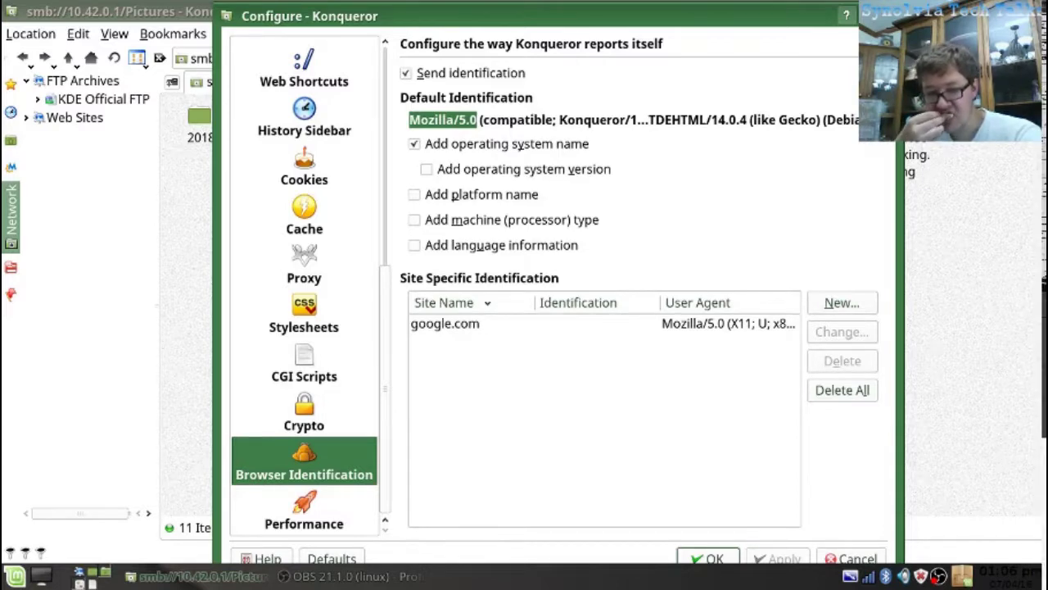
click(735, 559)
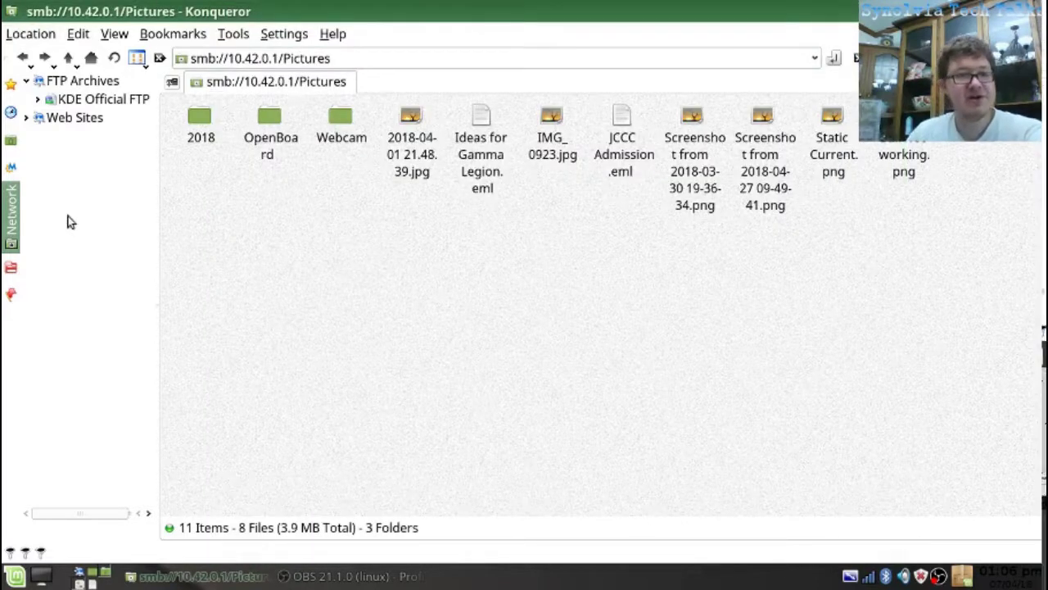
- Return to the share root, open Music, and play 01. All Fired Up!.mp3 in VLC
click(68, 59)
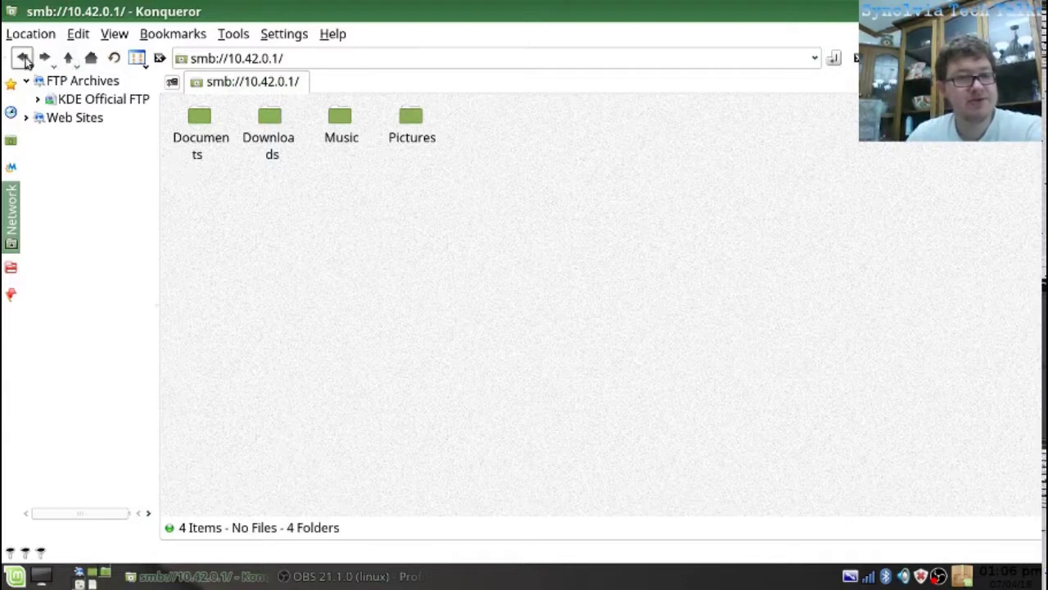
click(23, 58)
click(22, 59)
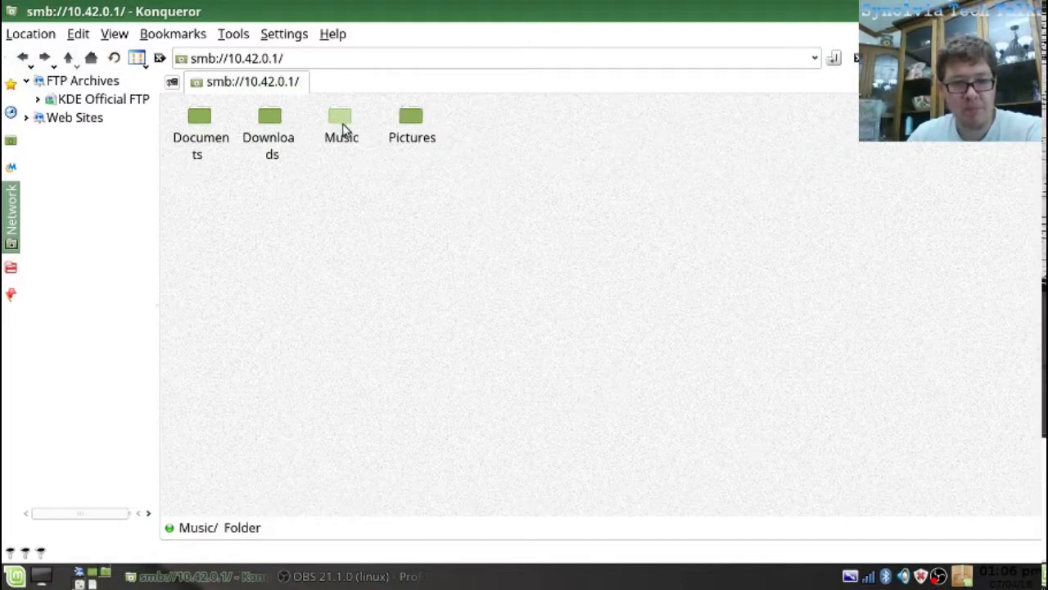
click(347, 133)
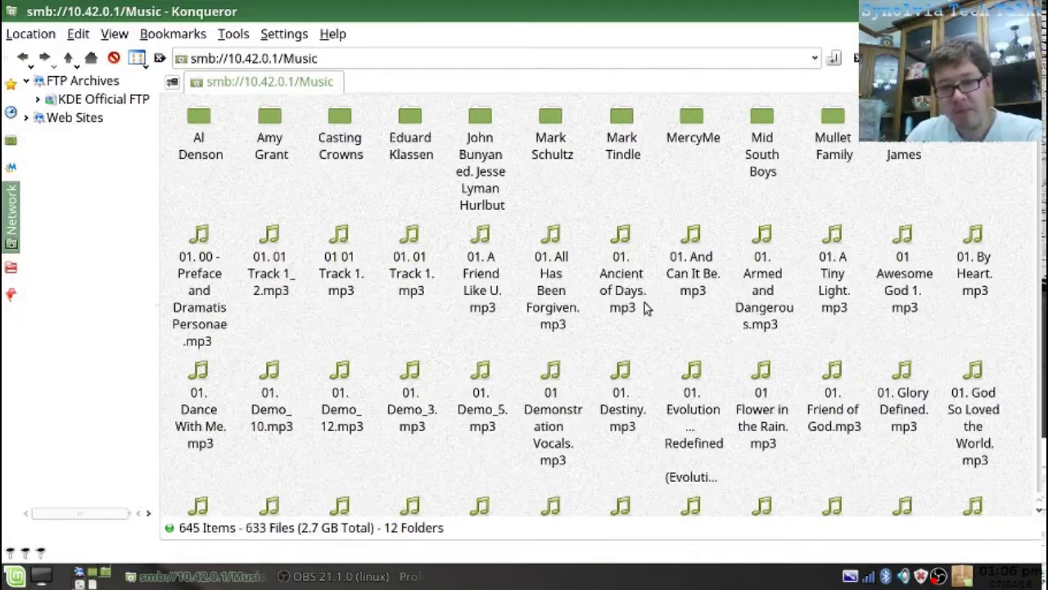
click(620, 266)
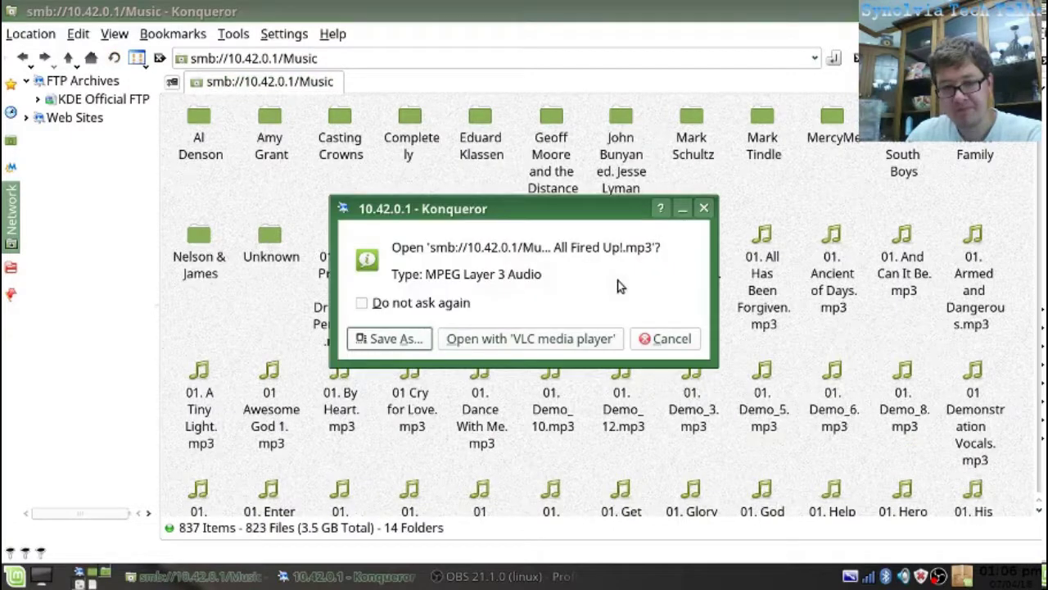
click(513, 340)
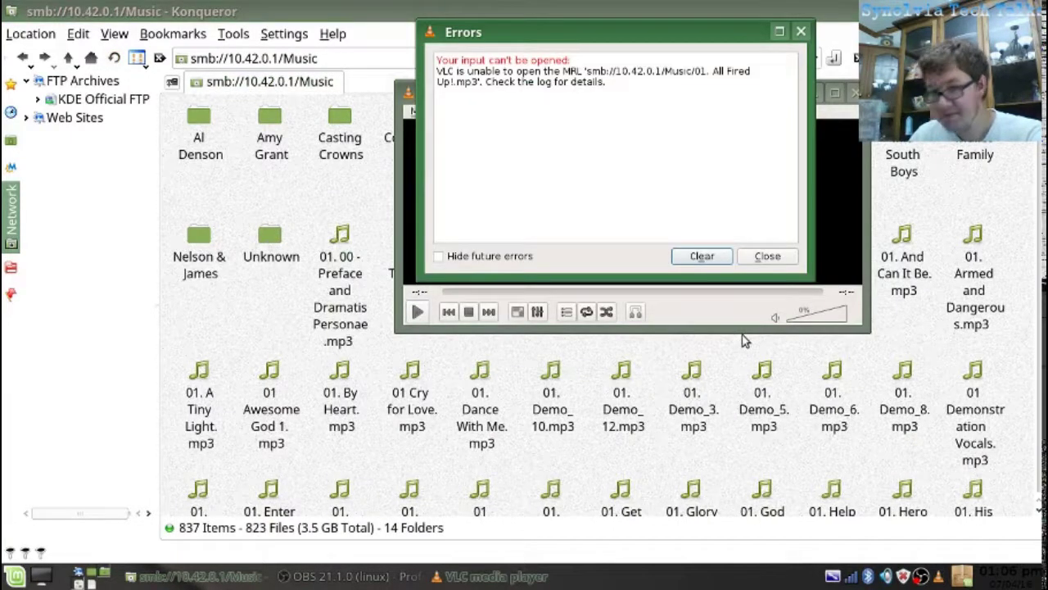
- Close VLC's error and player window, then launch Konsole from the K-menu
click(768, 256)
click(855, 91)
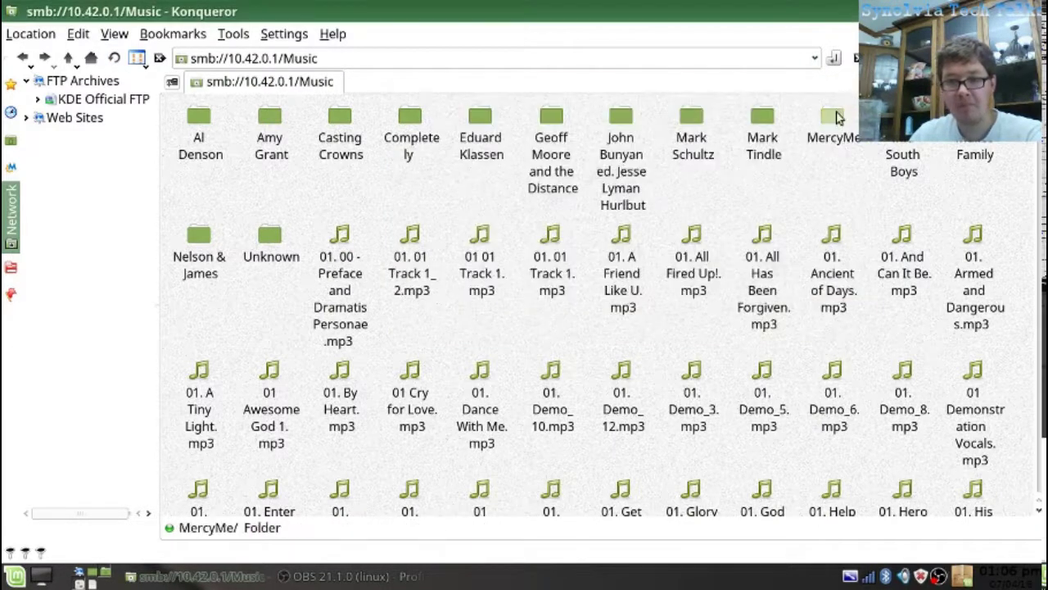
key(alt+F1)
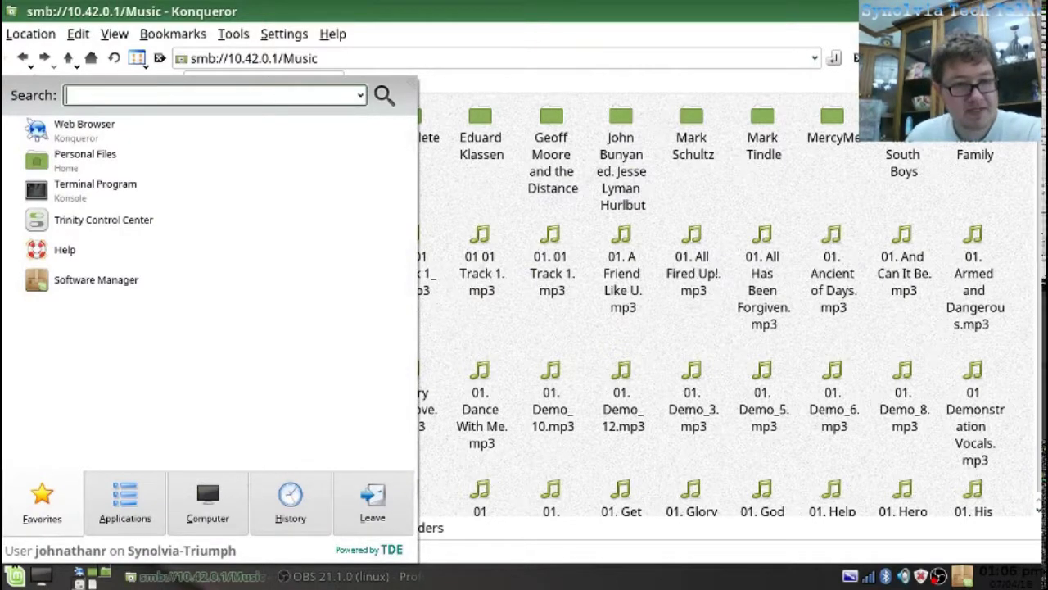
click(17, 576)
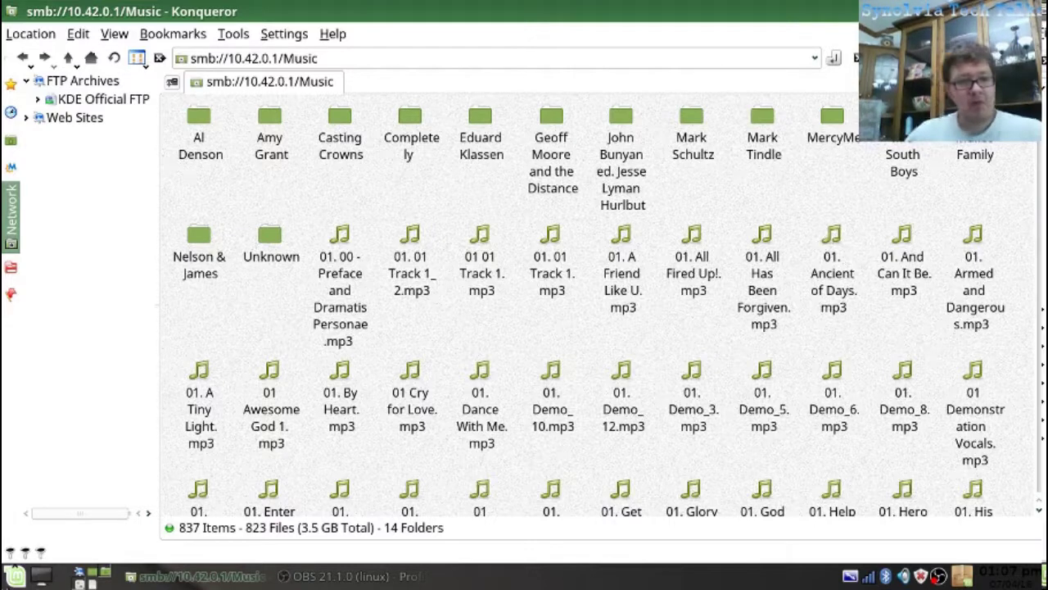
click(16, 576)
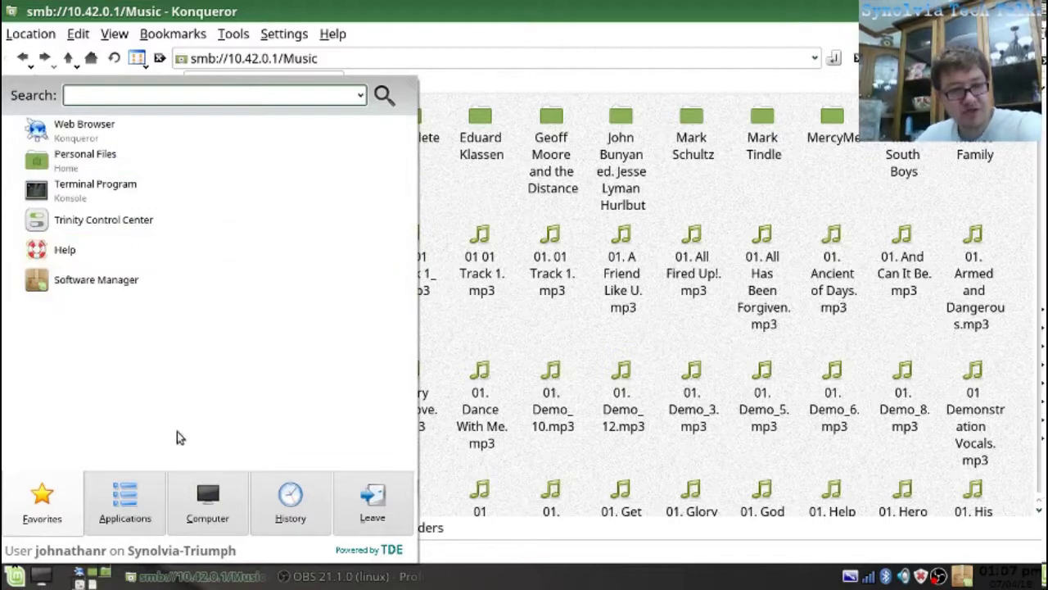
click(185, 182)
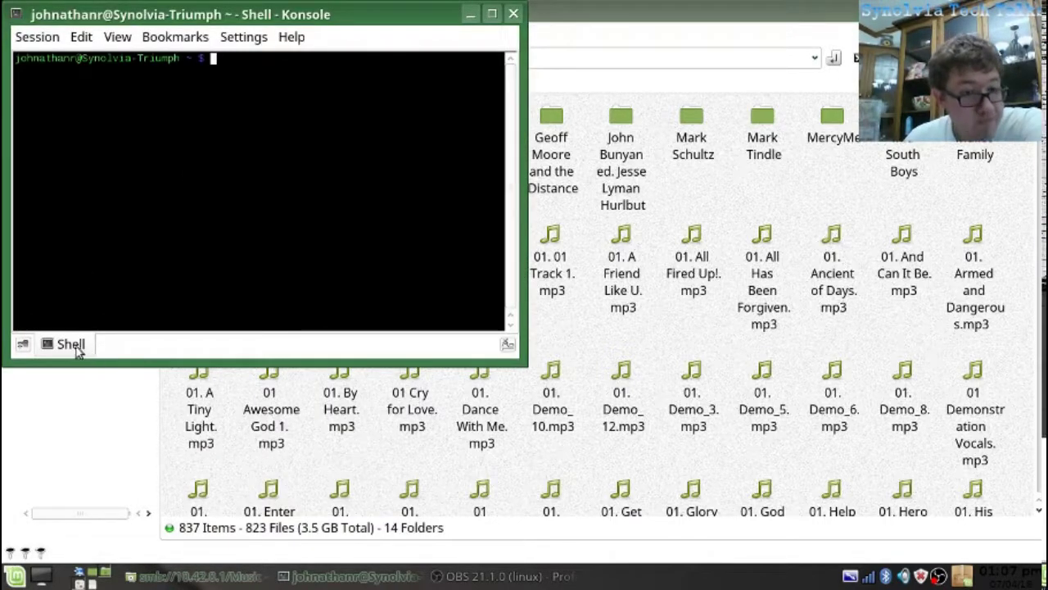
- Open a second shell tab in Konsole and switch between the two sessions
click(23, 344)
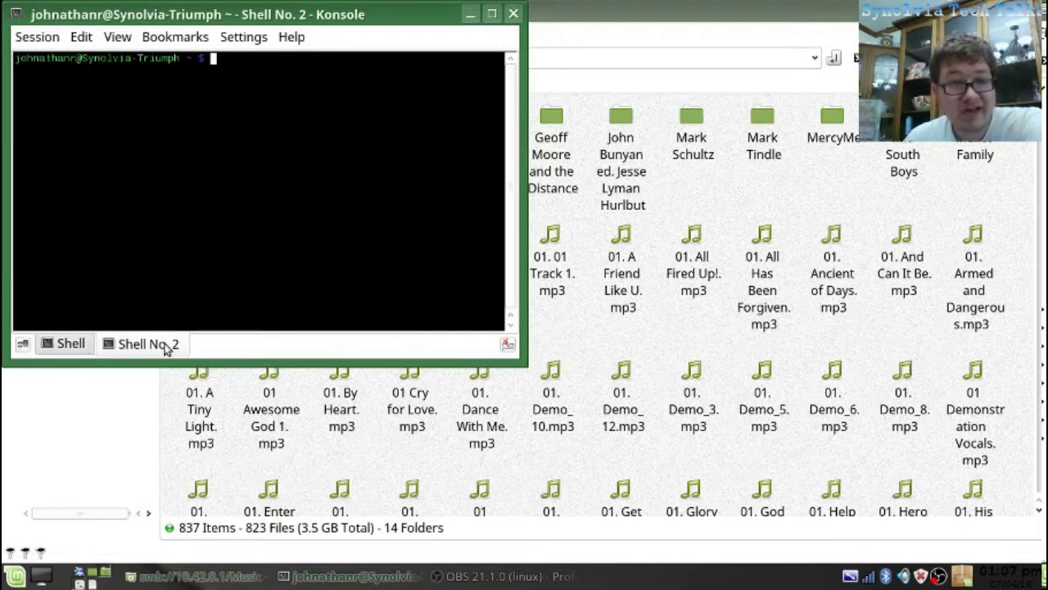
scroll(140, 345, down, 3)
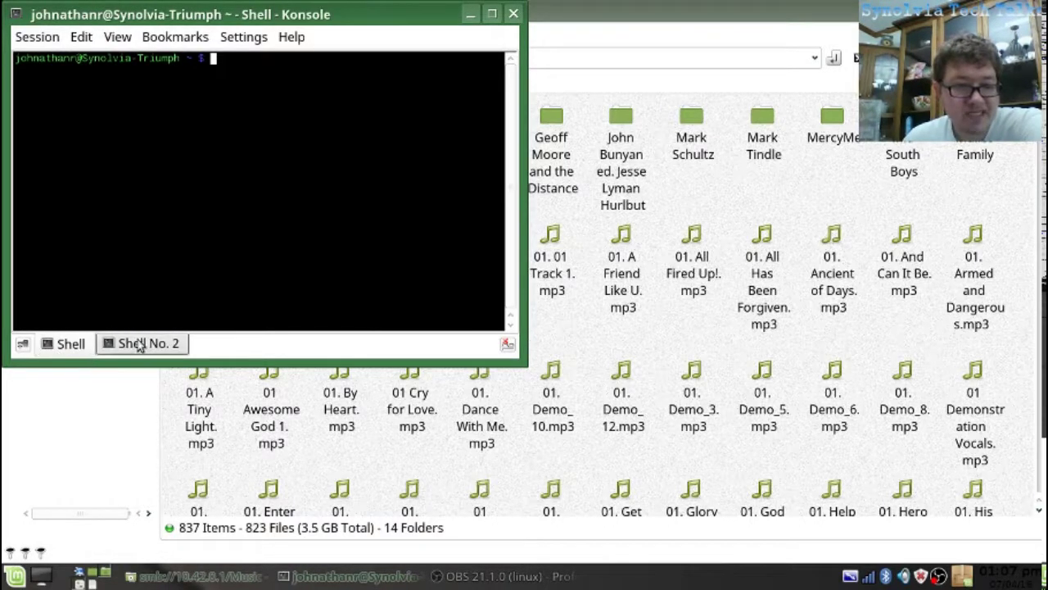
click(139, 345)
click(82, 344)
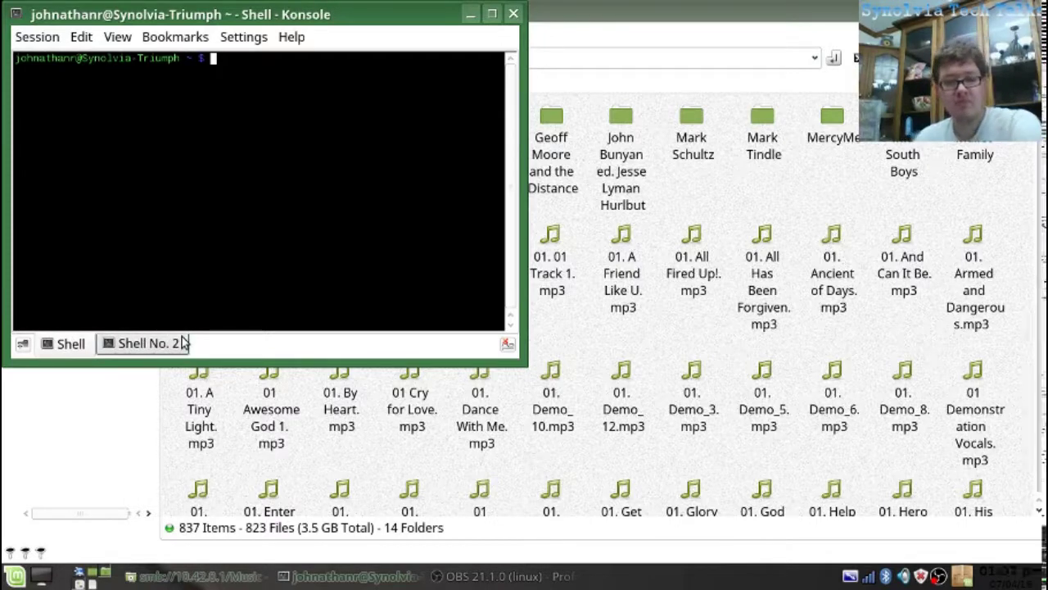
- Type a cp "hello world" command in the first shell and run it
text(hellp)
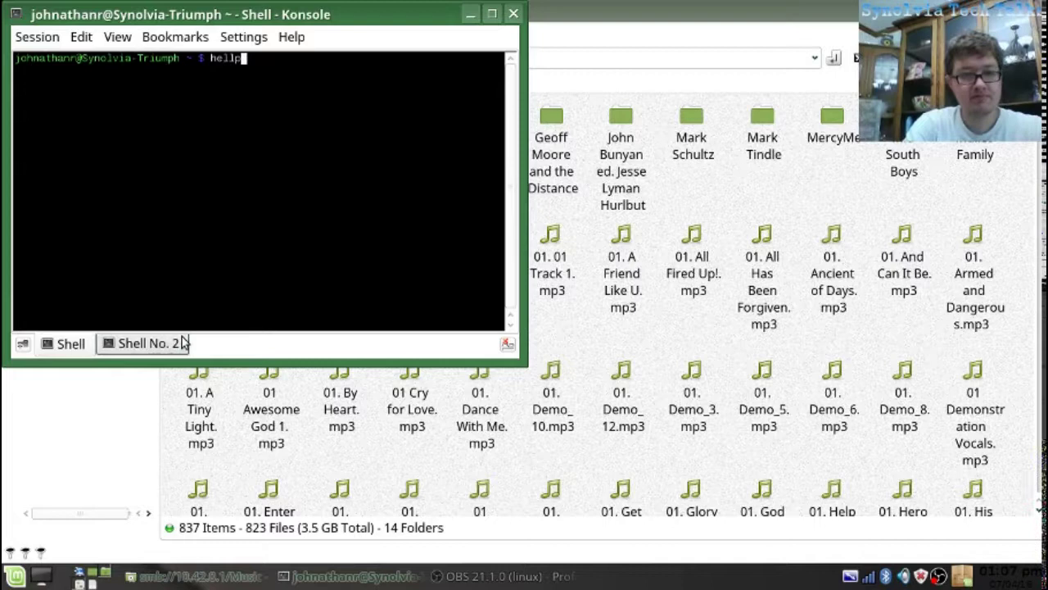
key(BackSpace)
text(o world)
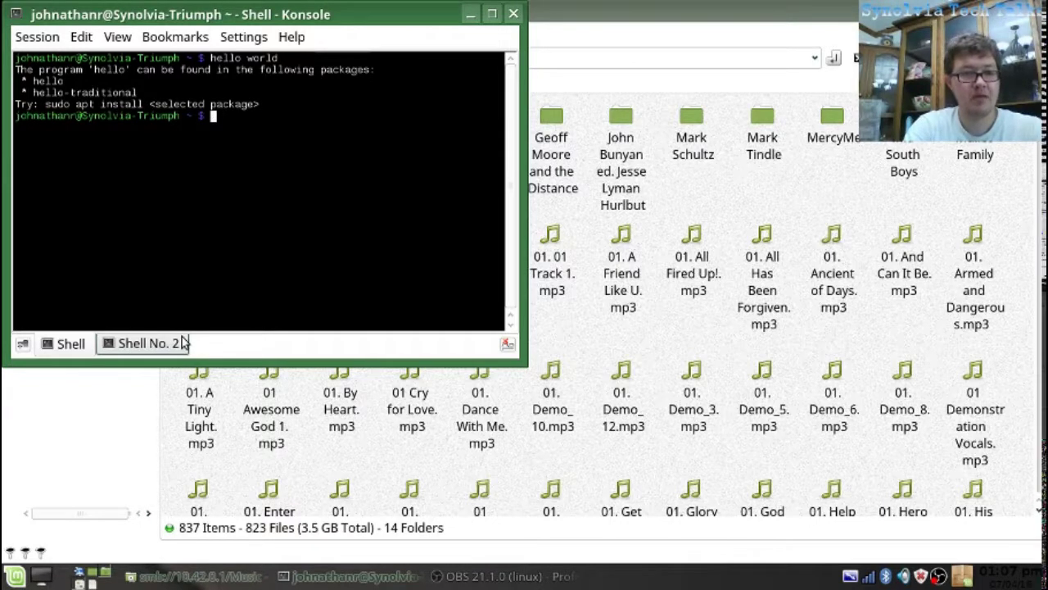
text(he)
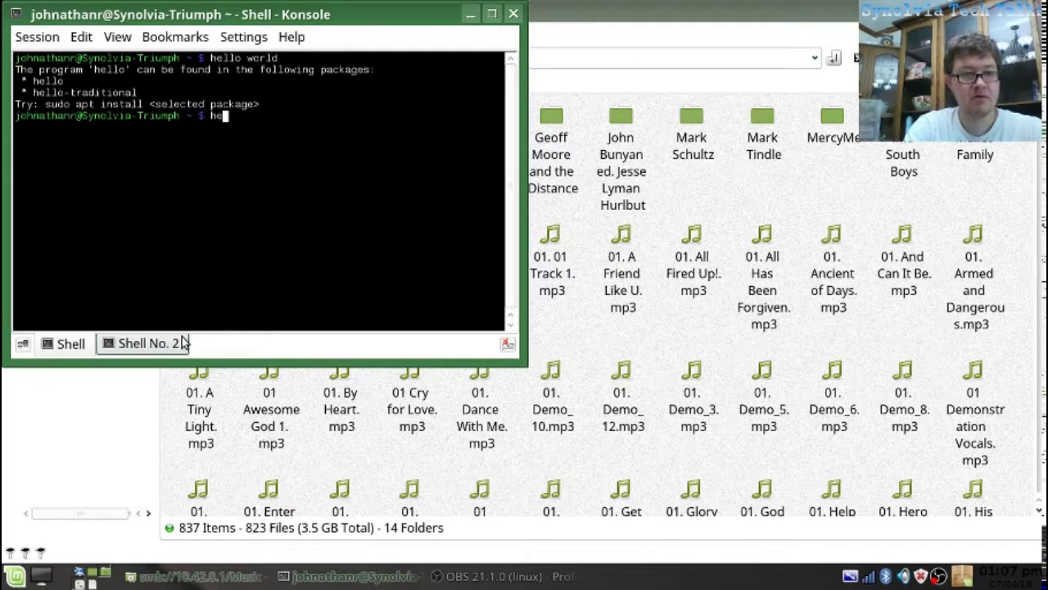
key(BackSpace)
key(BackSpace)
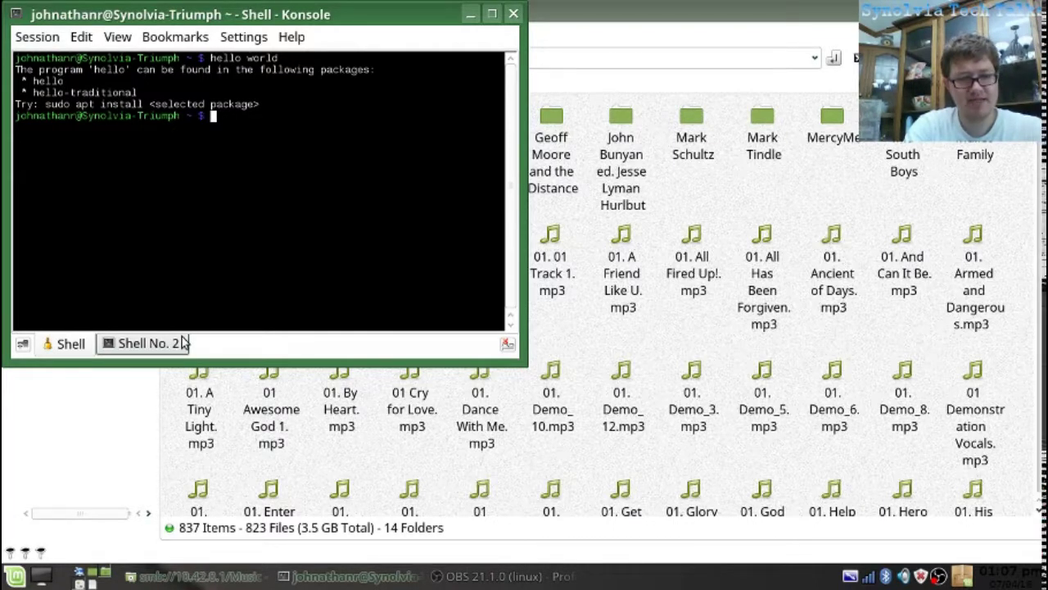
text(hellp)
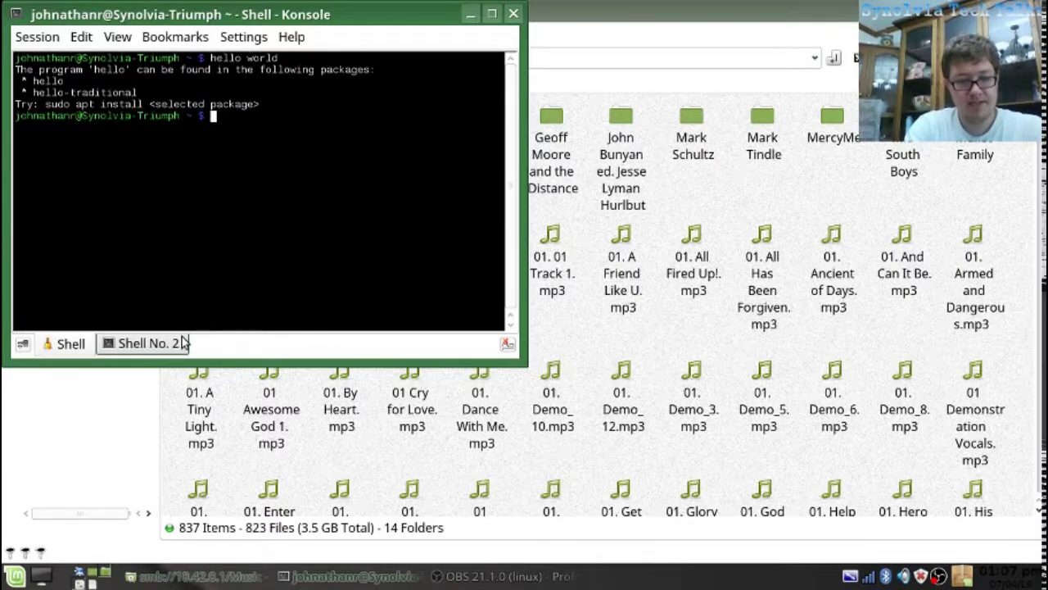
text(cp)
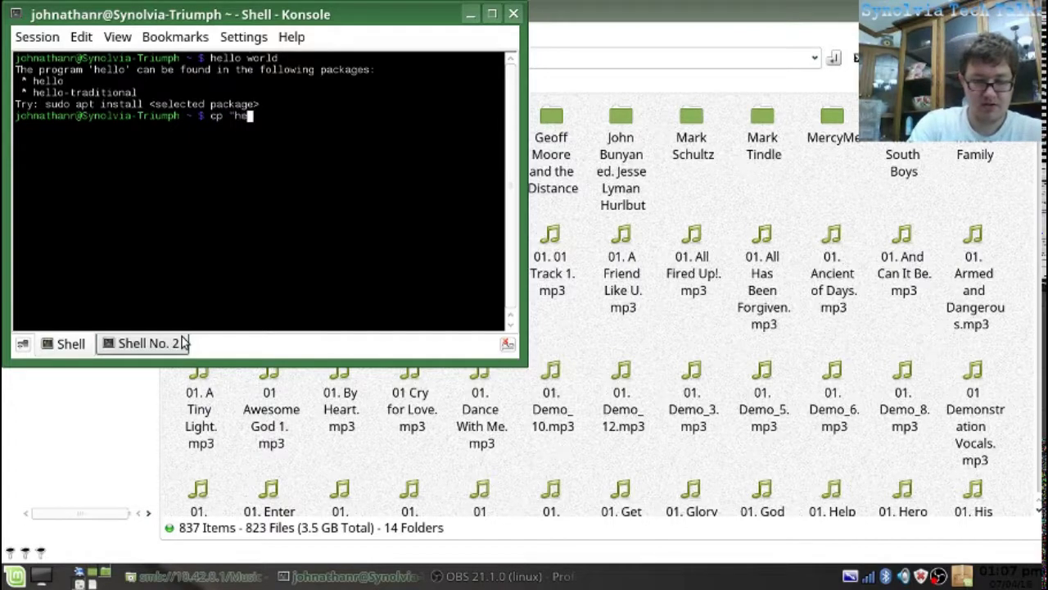
text("hello wor)
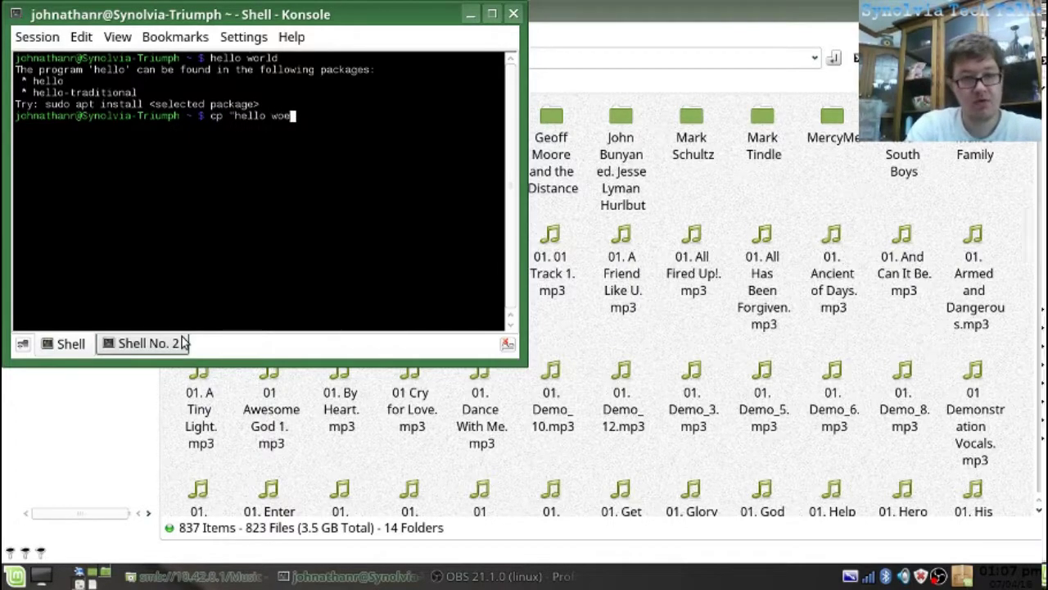
text(ld)
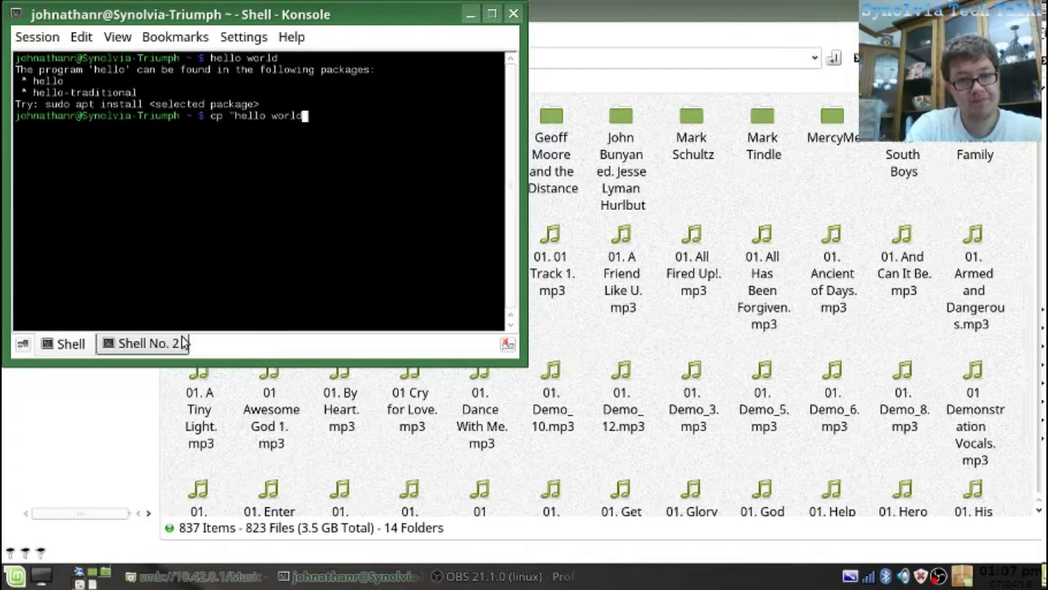
text(")
key(Return)
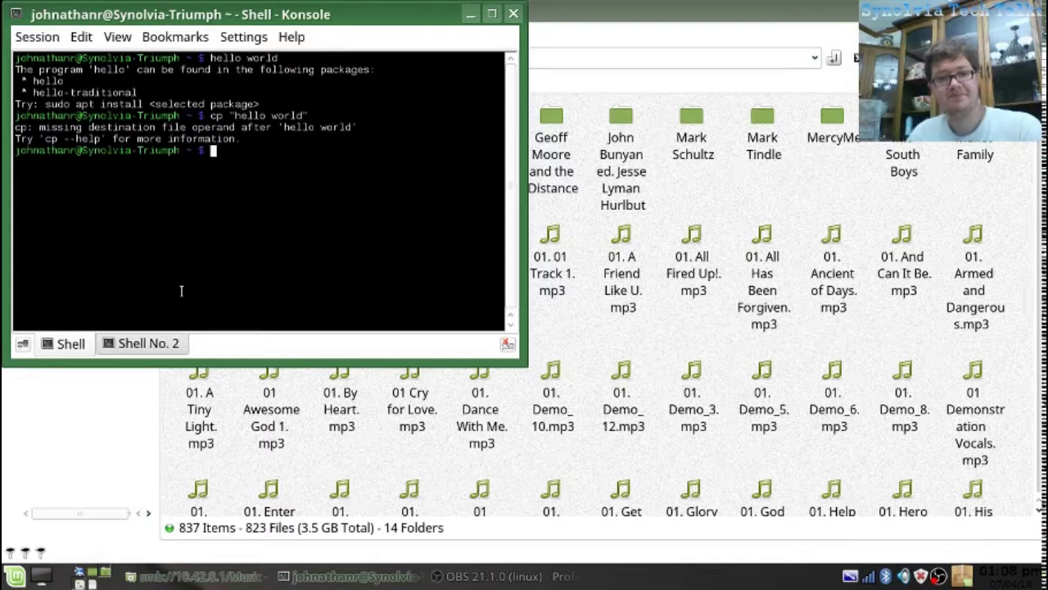
- Close the current shell session, then close the remaining Konsole window
click(513, 15)
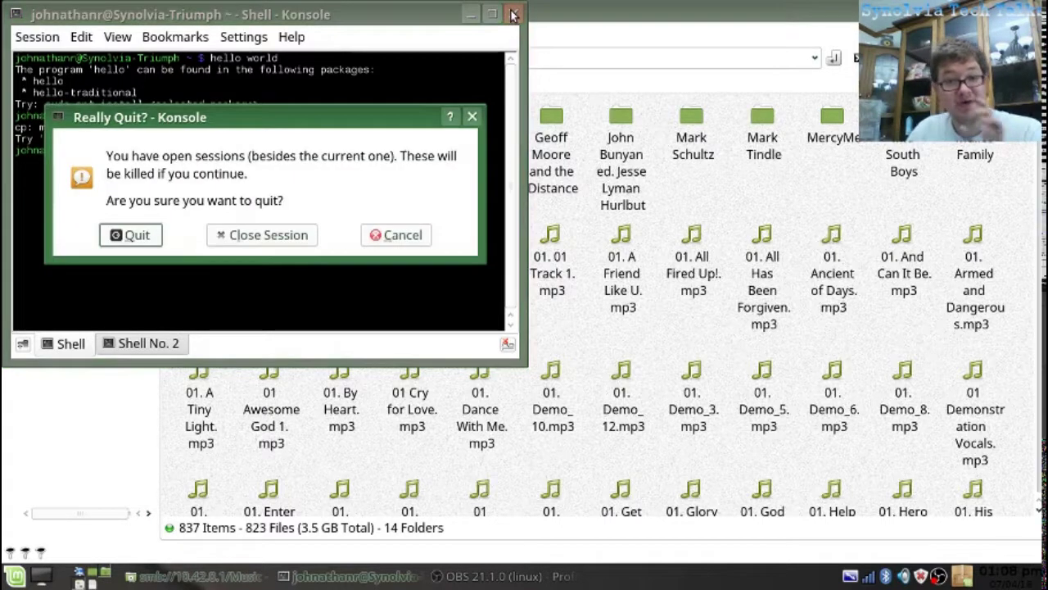
click(260, 235)
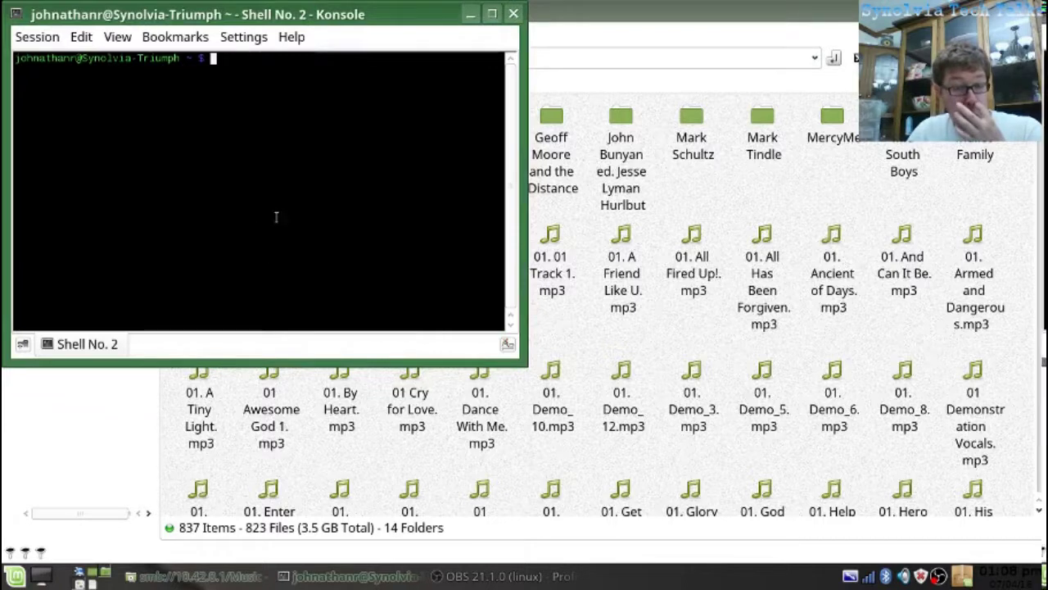
click(514, 14)
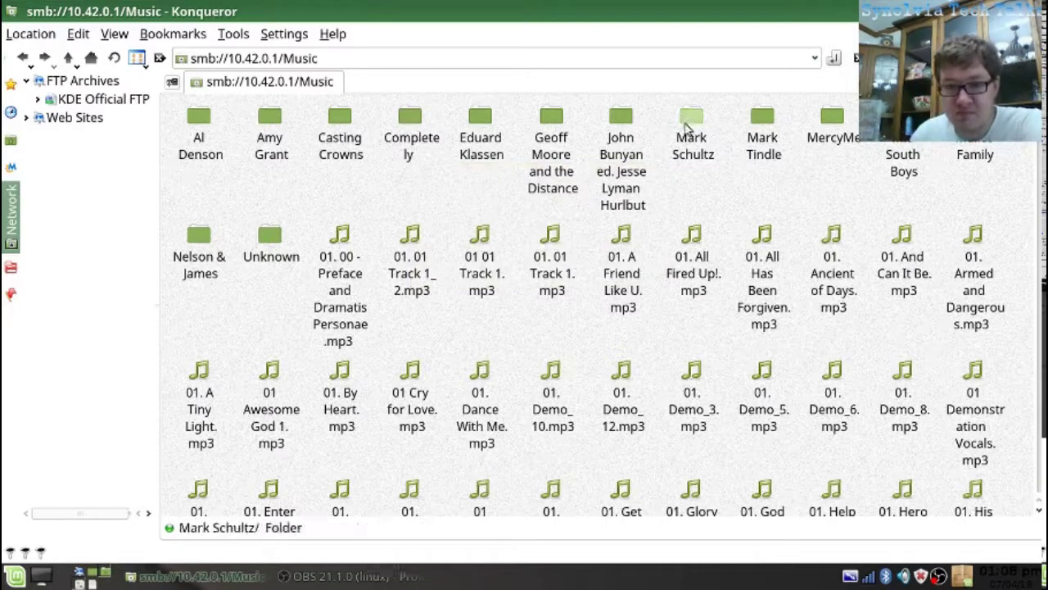
- Open John Bunyan ed. Jesse Lyman Hurlbut > The Pilgrim's Progress and save its Preface mp3
click(627, 156)
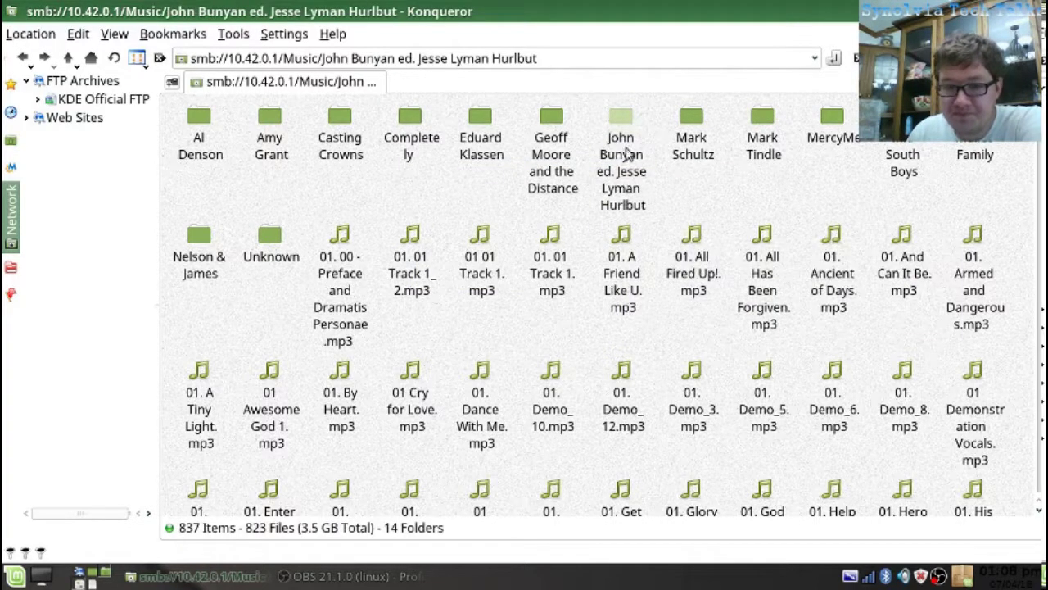
click(204, 169)
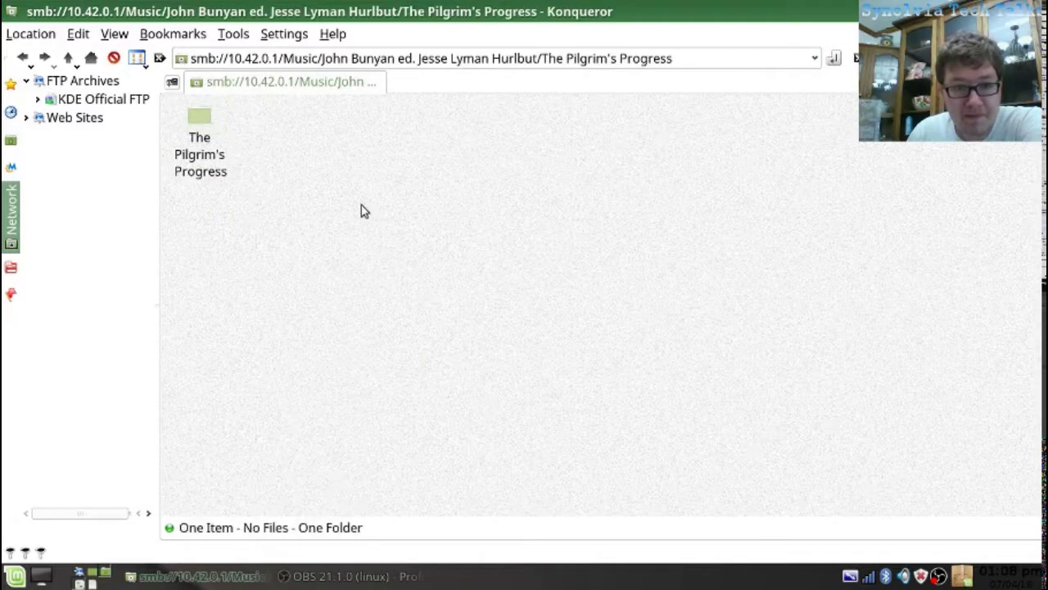
click(205, 170)
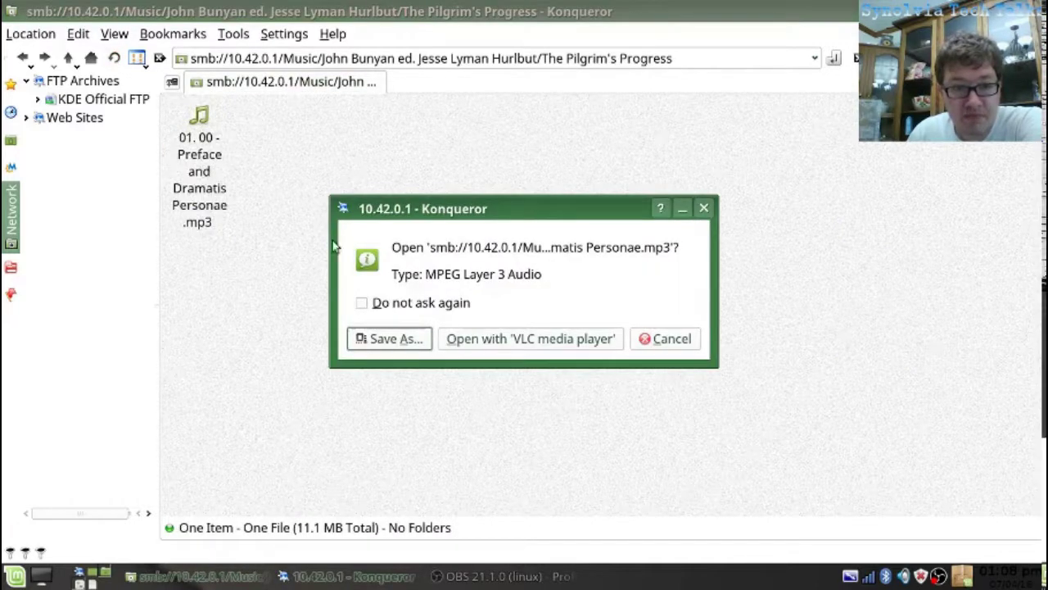
click(396, 345)
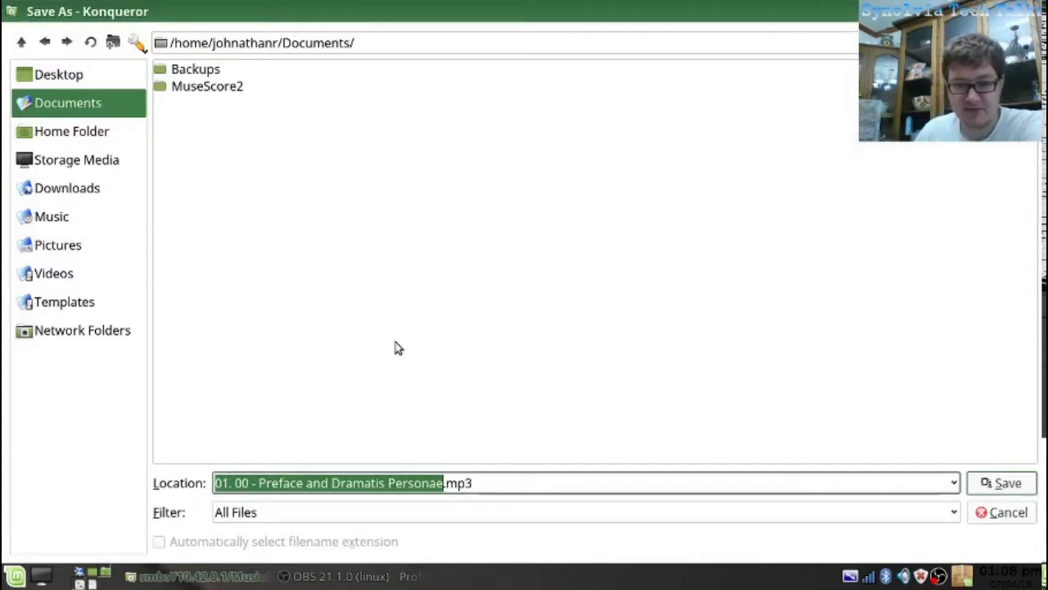
- Save the 11.1 MB Preface and Dramatis Personae mp3 from the share into the Desktop folder
click(38, 78)
click(1006, 485)
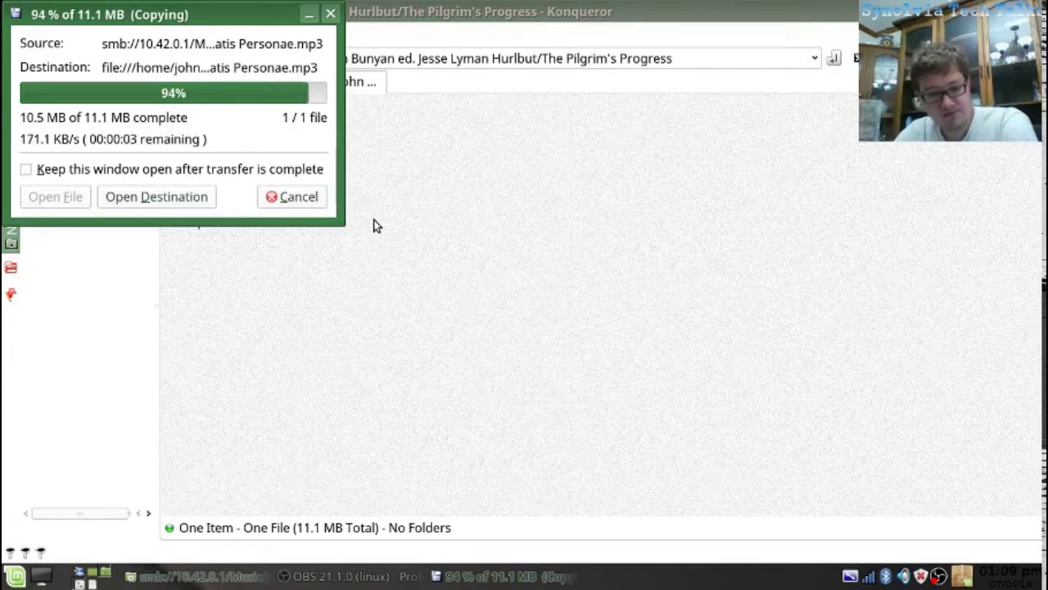
key(alt+F1)
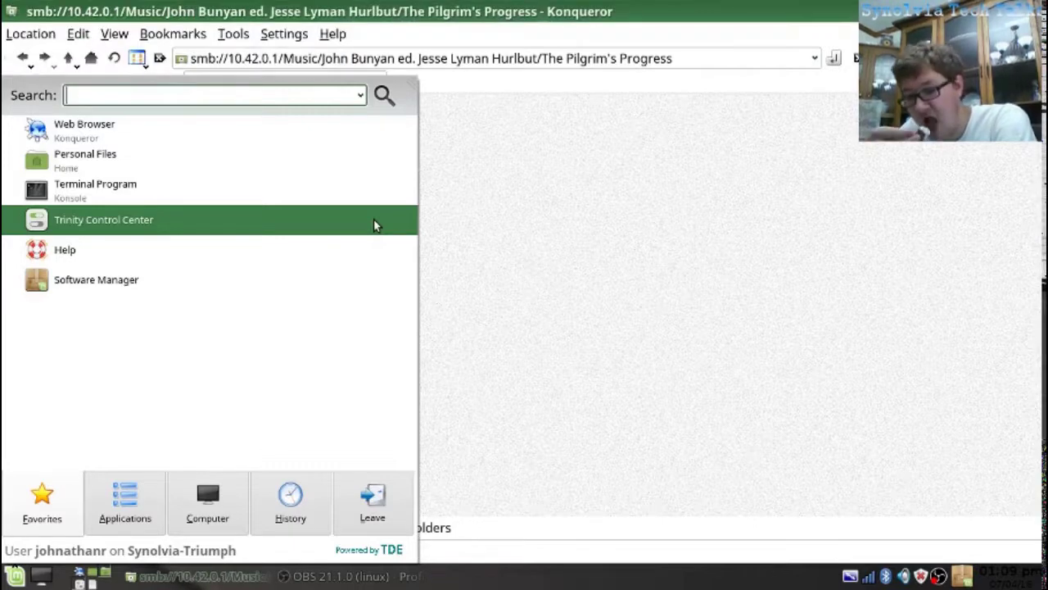
- Reopen the TDE start menu and browse the recently used items in History
key(Escape)
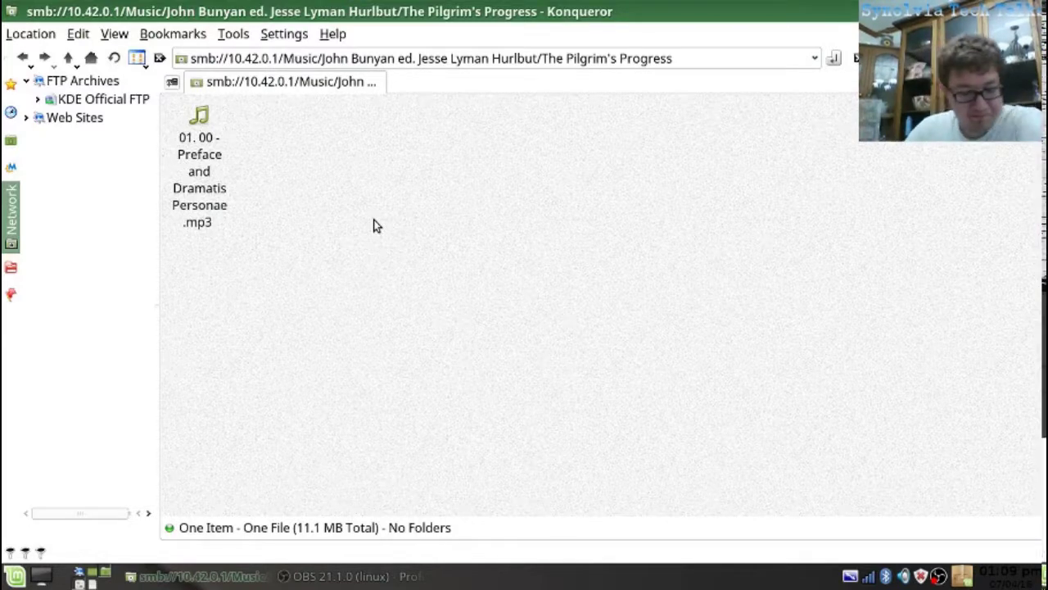
key(alt+F1)
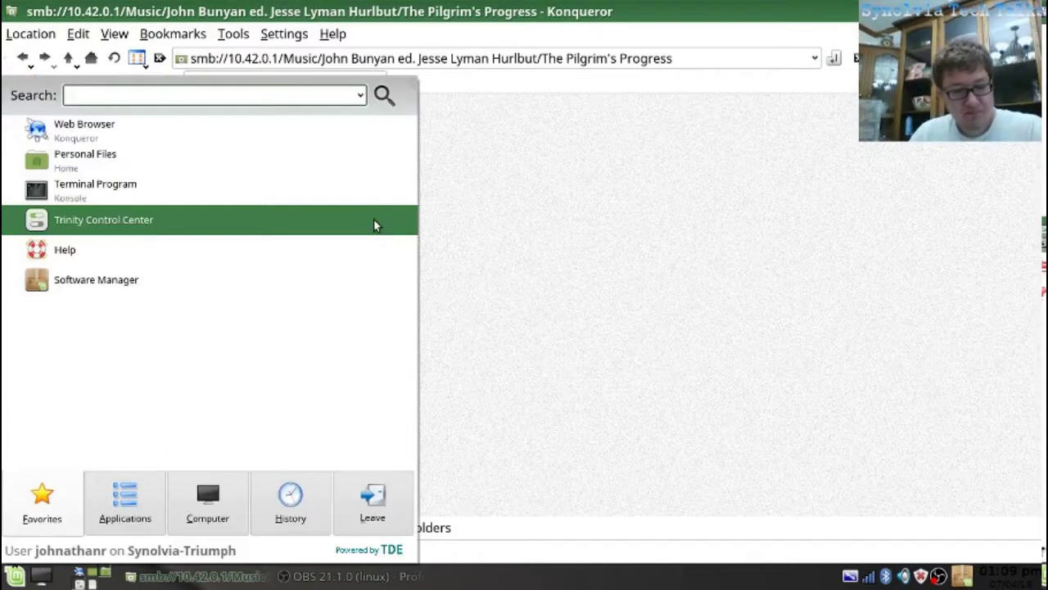
click(297, 481)
scroll(33, 270, down, 3)
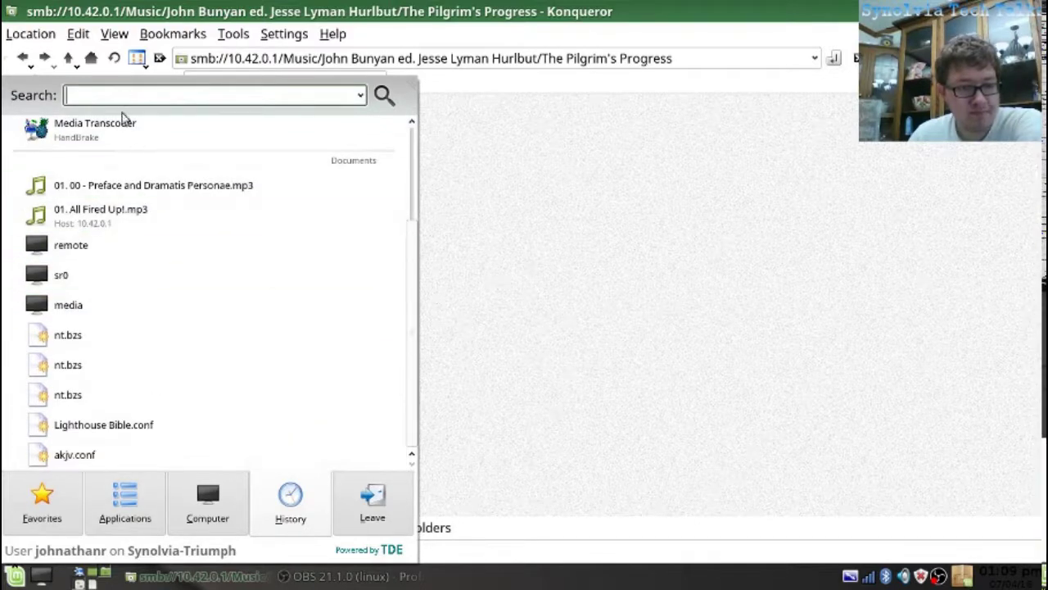
- Browse the Computer and Applications sections, return to Favourites, and close the menu
click(195, 533)
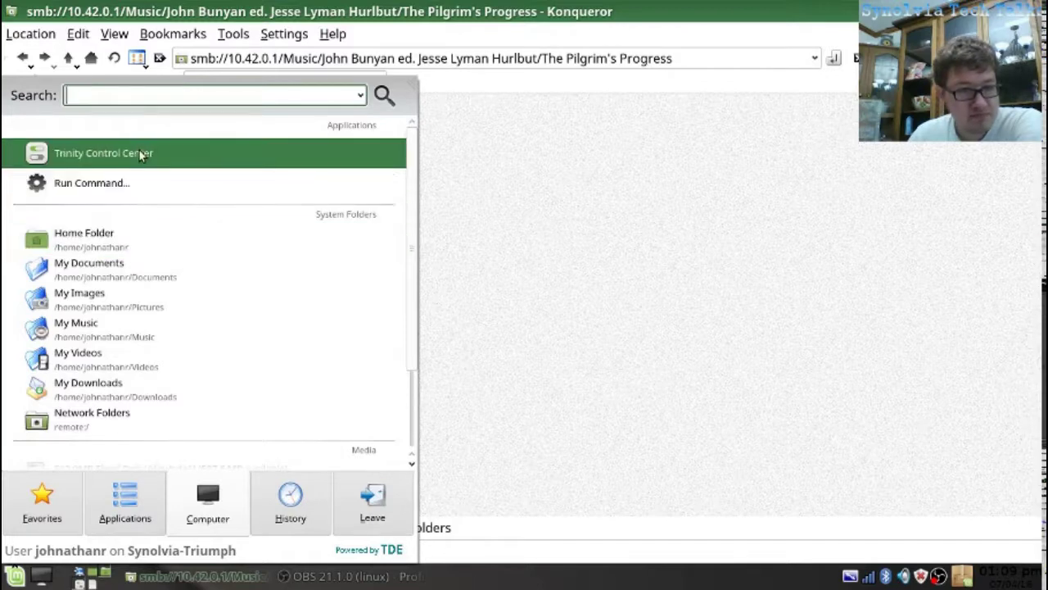
scroll(153, 362, down, 3)
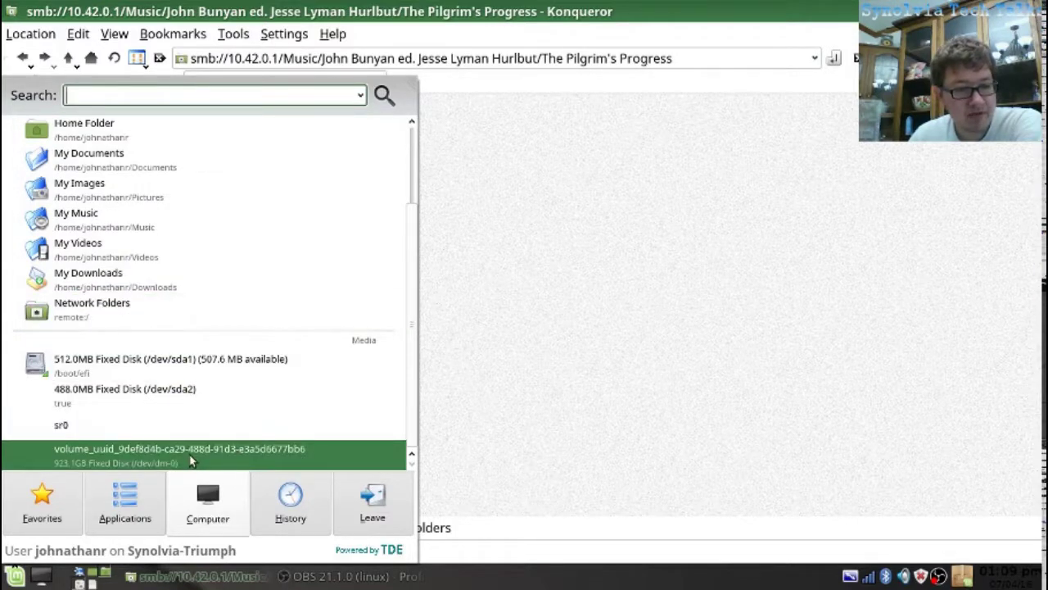
scroll(190, 461, up, 3)
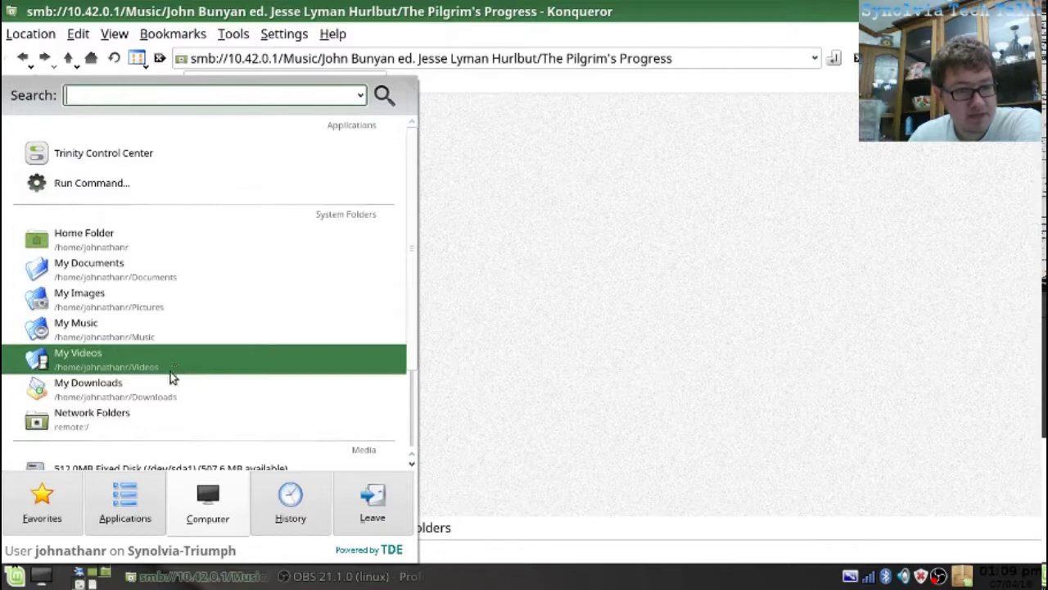
click(148, 506)
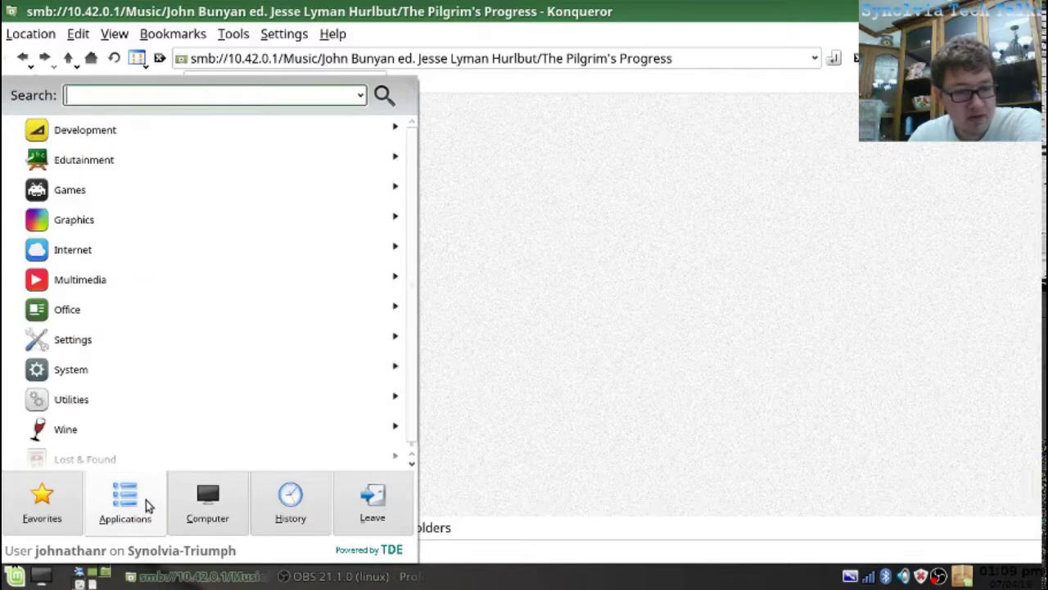
mouse_move(373, 501)
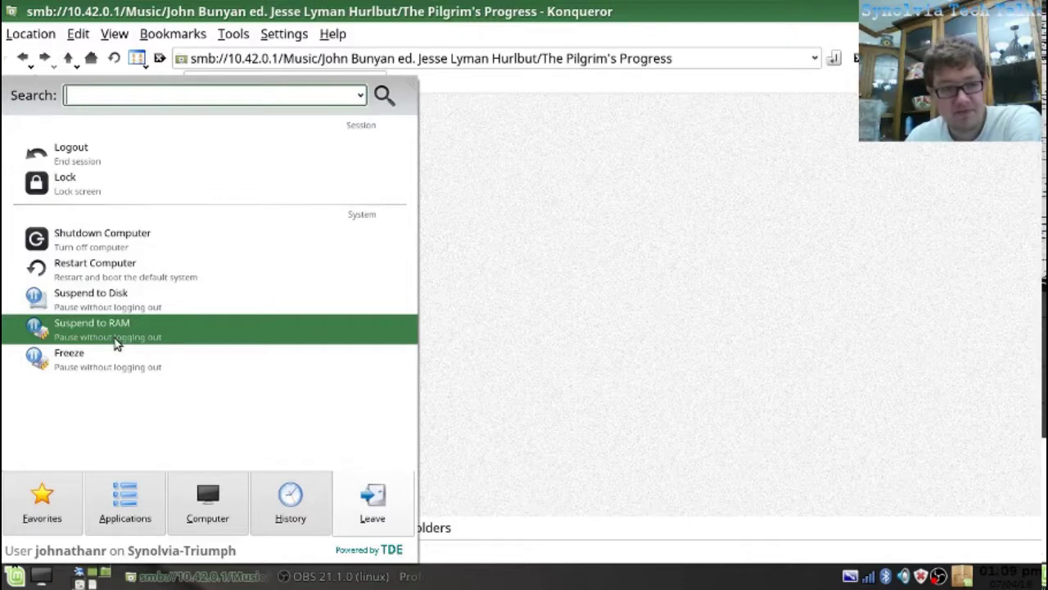
click(36, 531)
key(Escape)
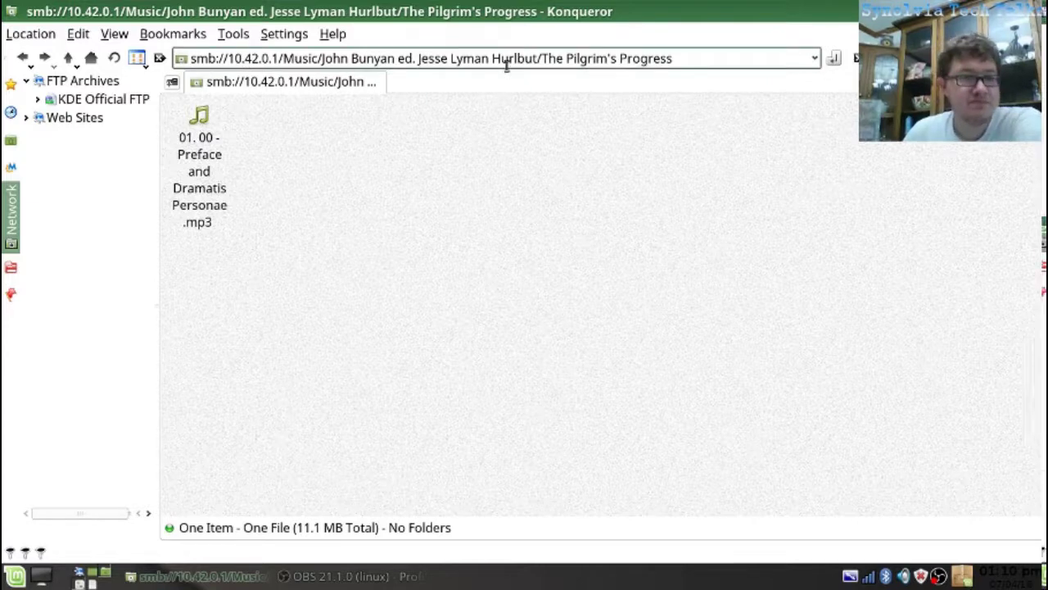
- Close Konqueror, maximize VLC, raise volume to 100%, pause the mp3 at 00:17, and quit VLC
key(alt+F4)
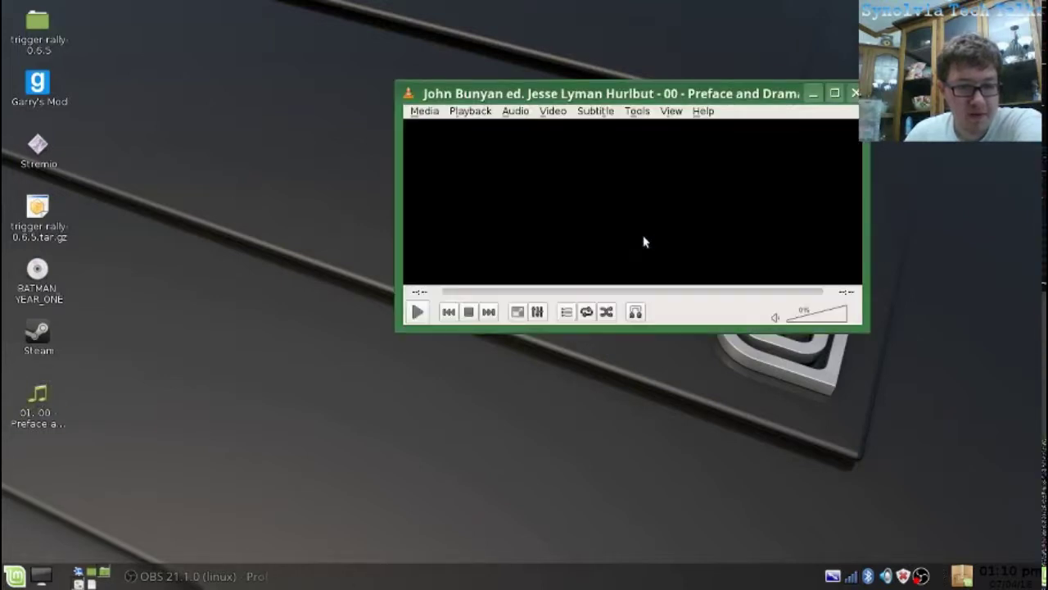
double_click(575, 94)
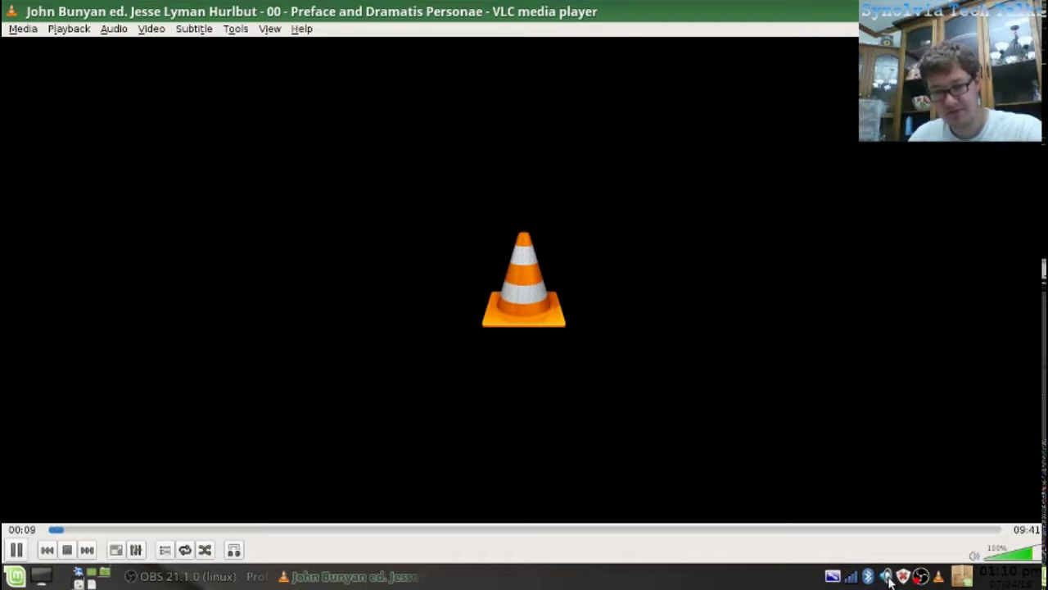
scroll(889, 579, up, 1)
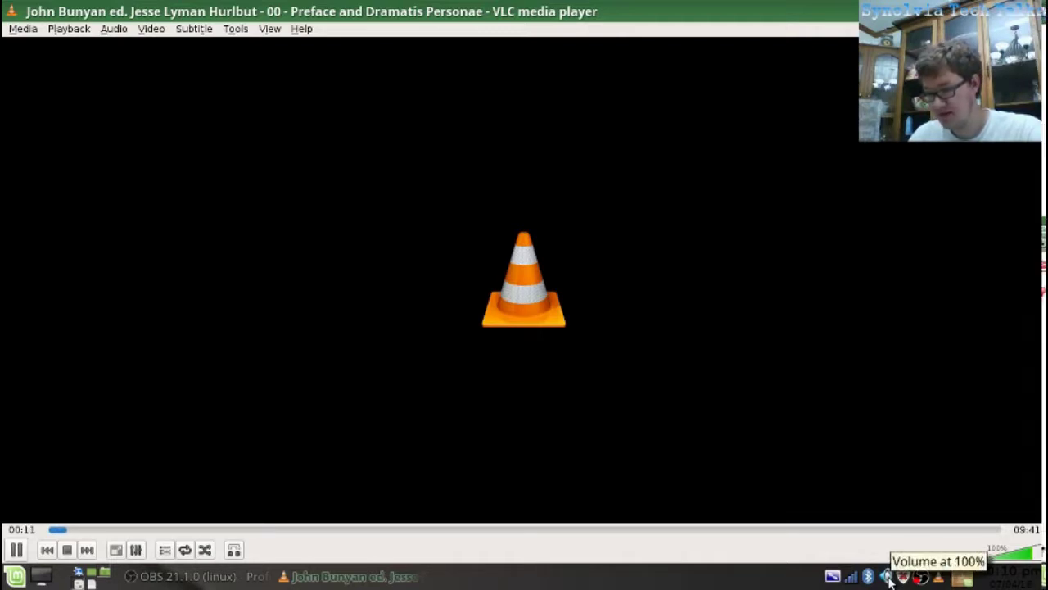
scroll(889, 579, down, 3)
scroll(889, 578, up, 3)
scroll(889, 579, down, 2)
scroll(890, 579, up, 2)
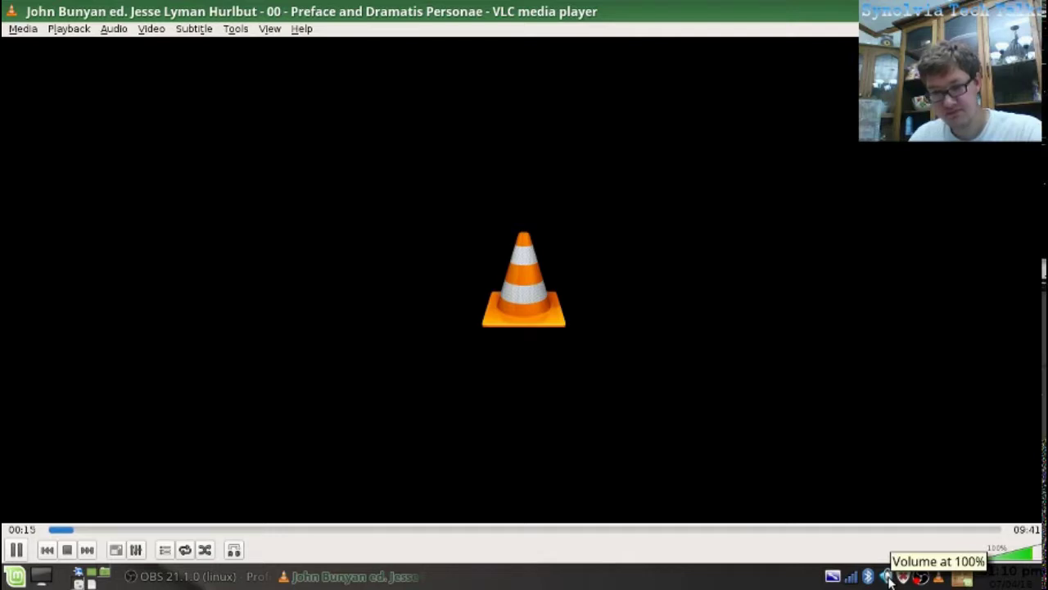
click(16, 549)
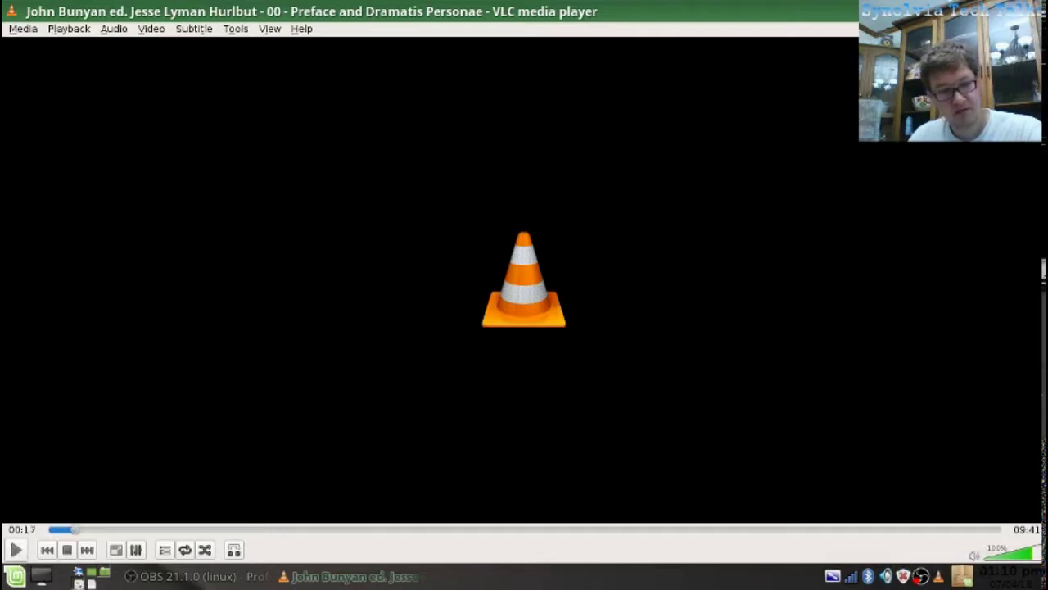
key(ctrl+q)
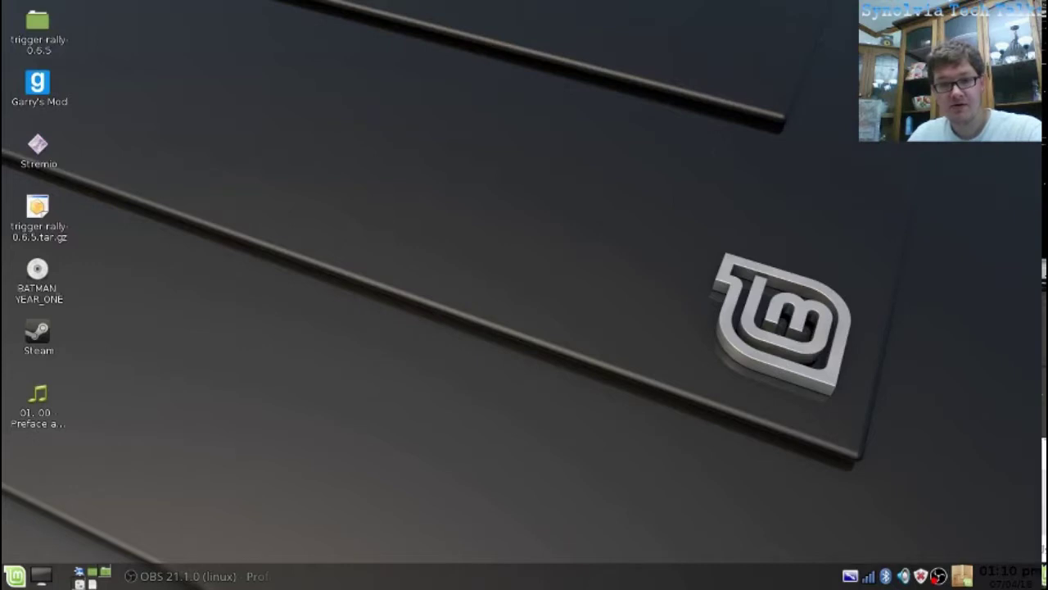
- Open the OBS 21.1.0 context menu from the system tray icon
right_click(938, 576)
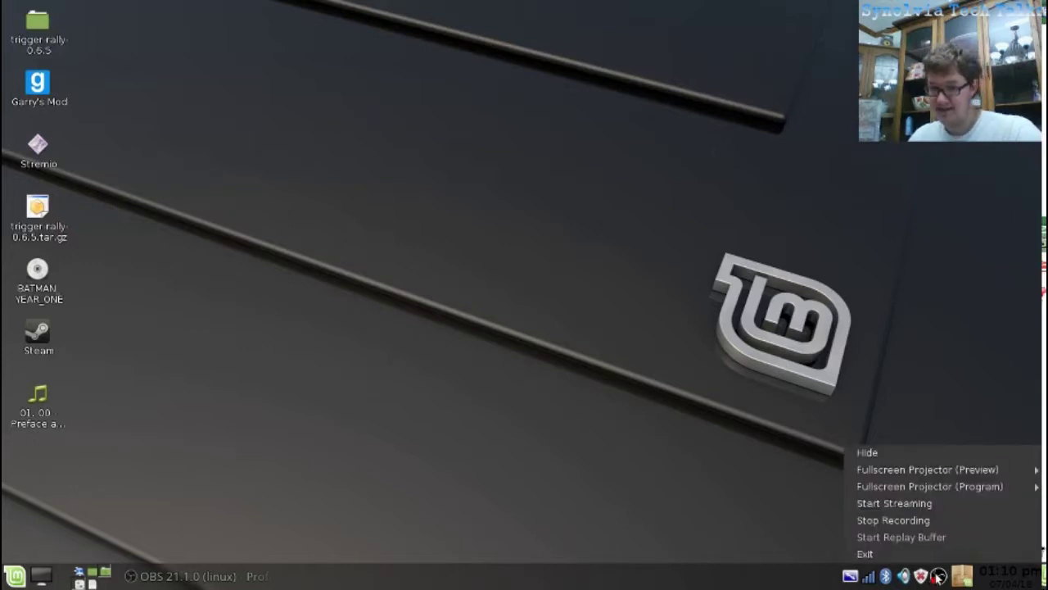